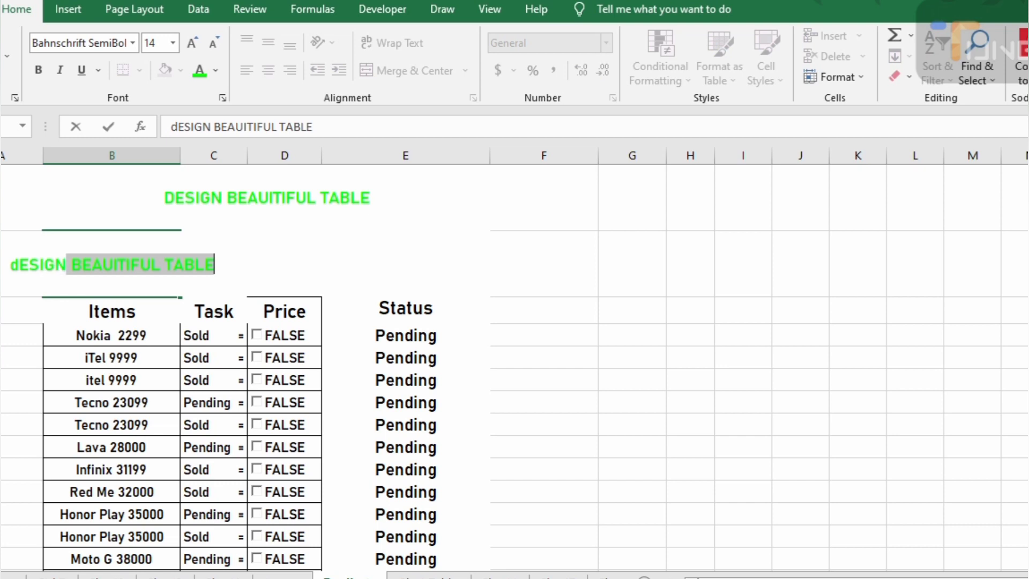
Enter the headings Design No1, Design 2, Design 3 and Design 4 in cells B2 to E2.
text(No1)
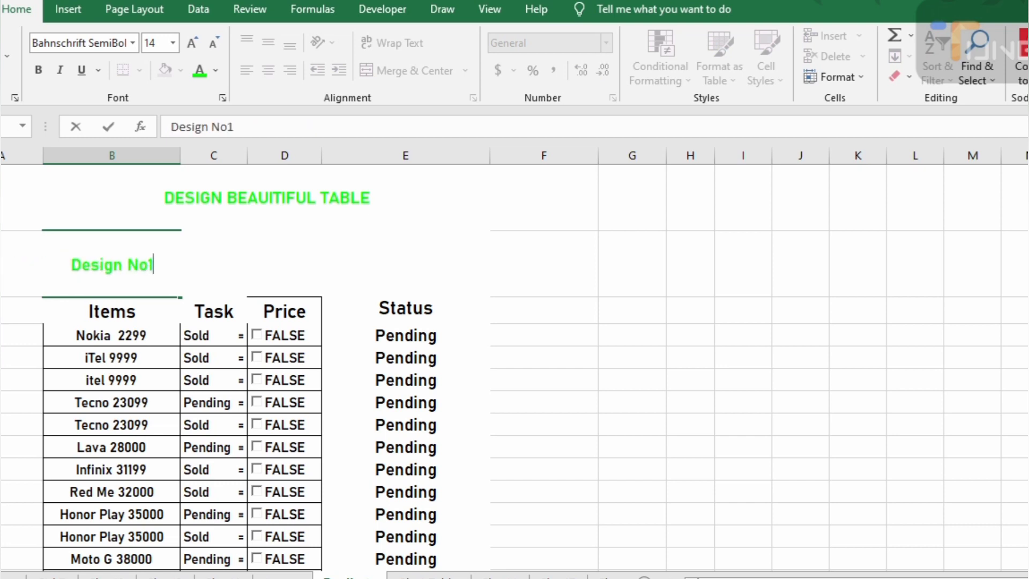
key(Tab)
text(Design 2)
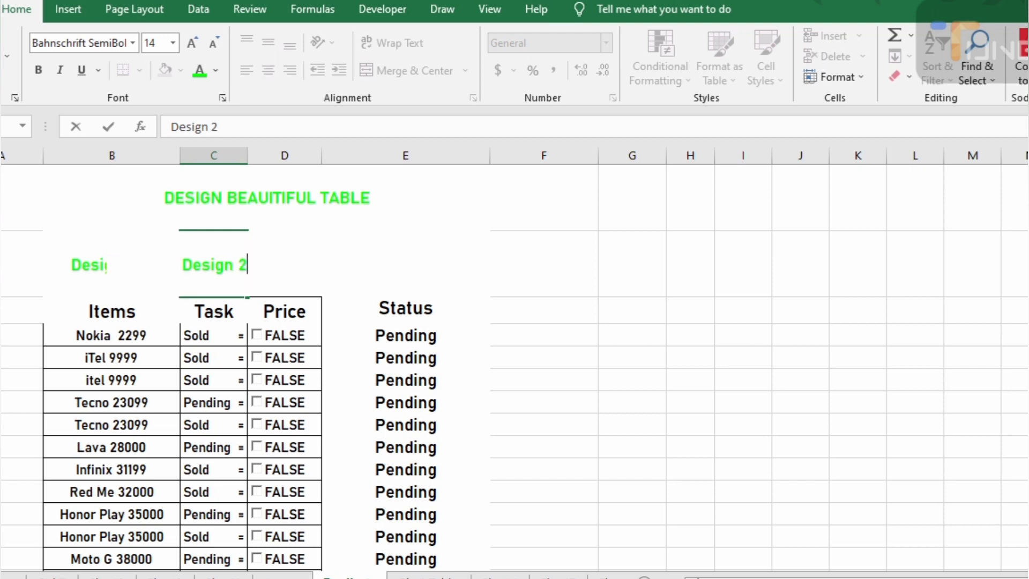
key(Tab)
text(Design)
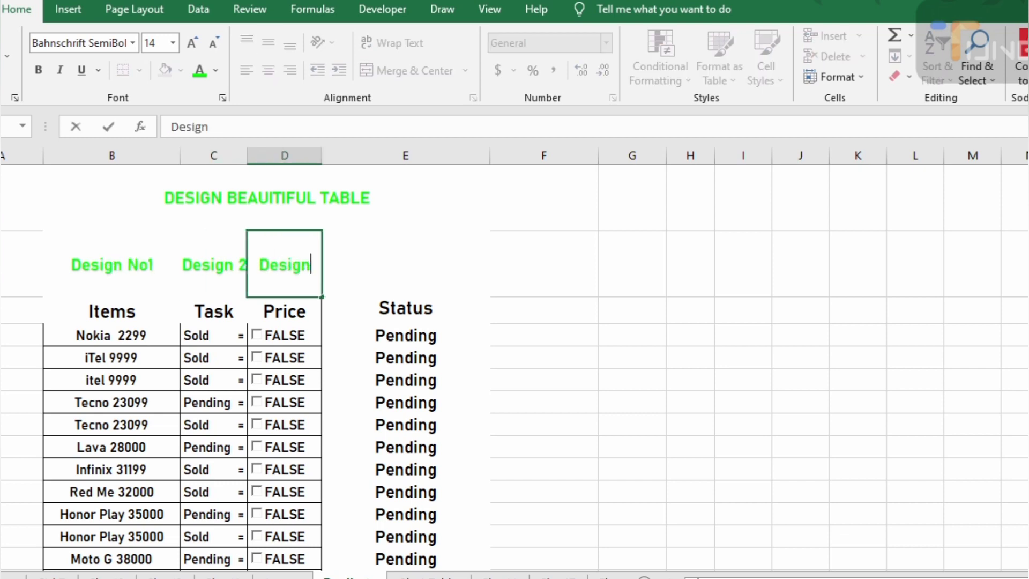
text( 3)
key(Return)
click(406, 263)
text(D)
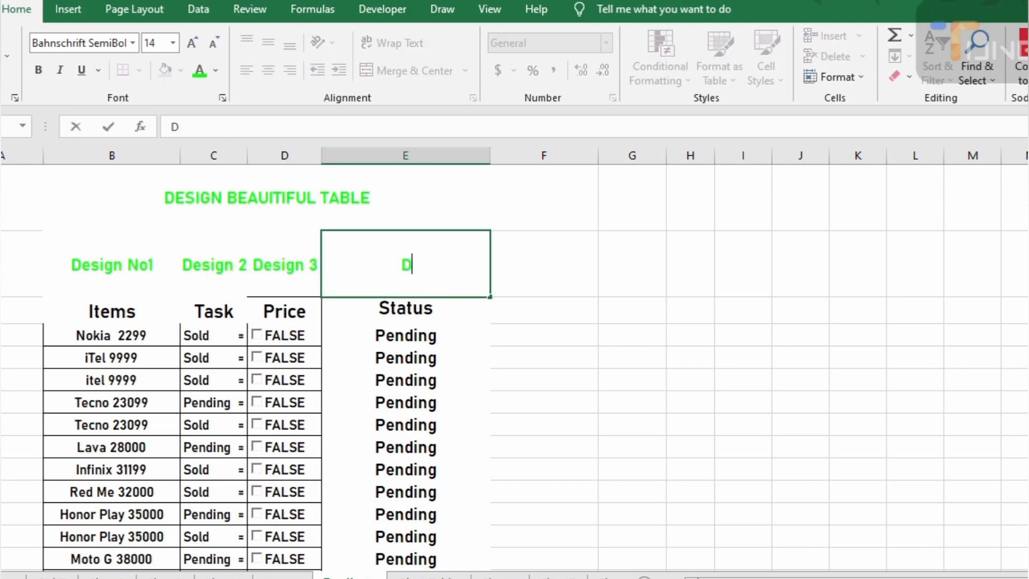
text(esign)
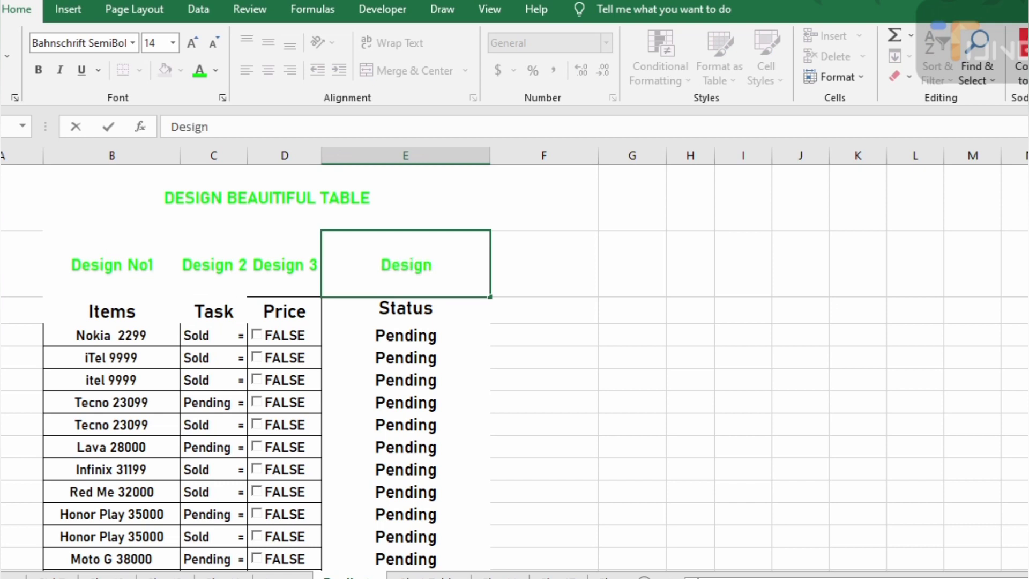
text( 4)
key(Return)
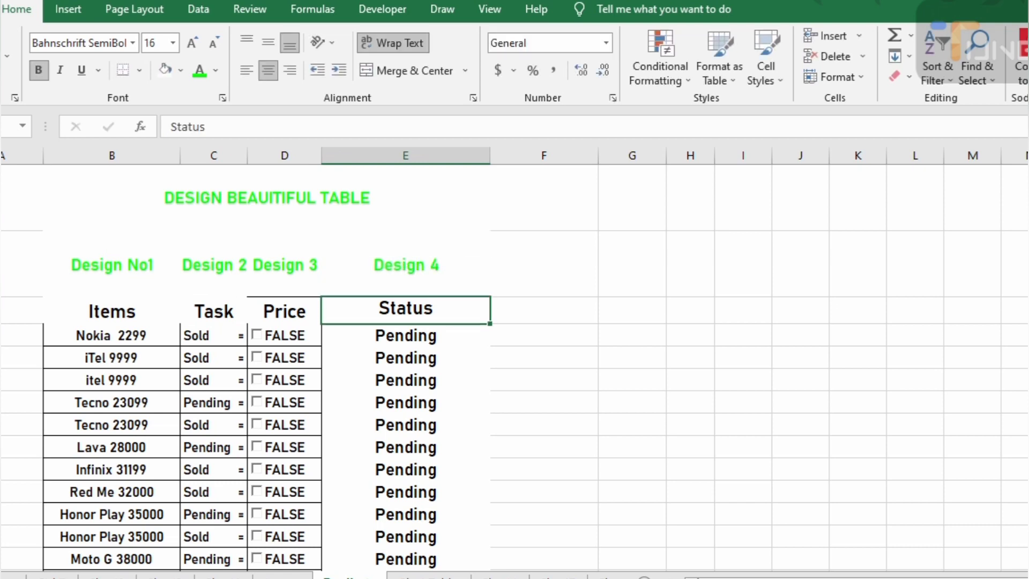
Angle the text of the four headings in B2:E2 counterclockwise.
drag(81, 264, 368, 270)
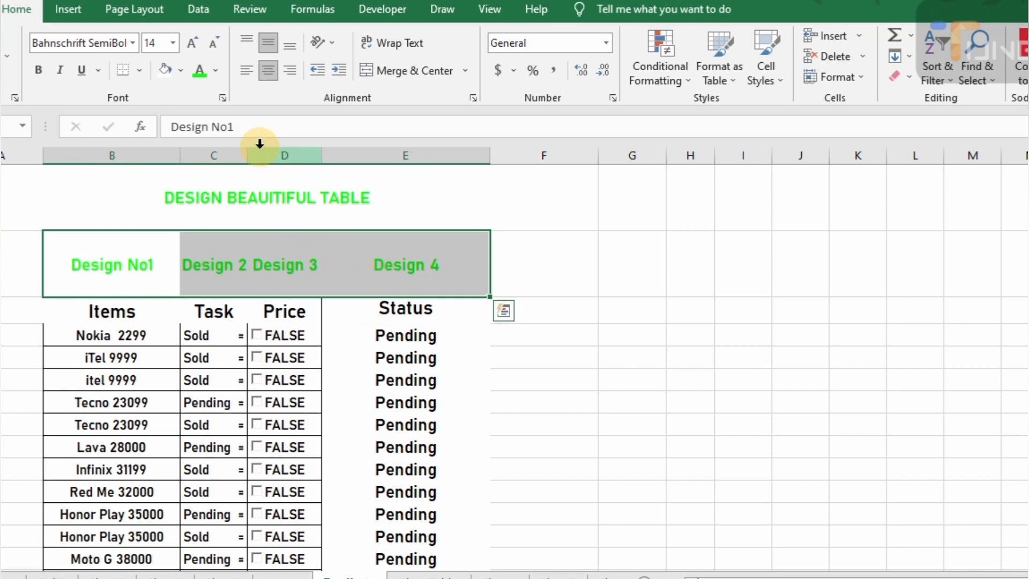
click(321, 42)
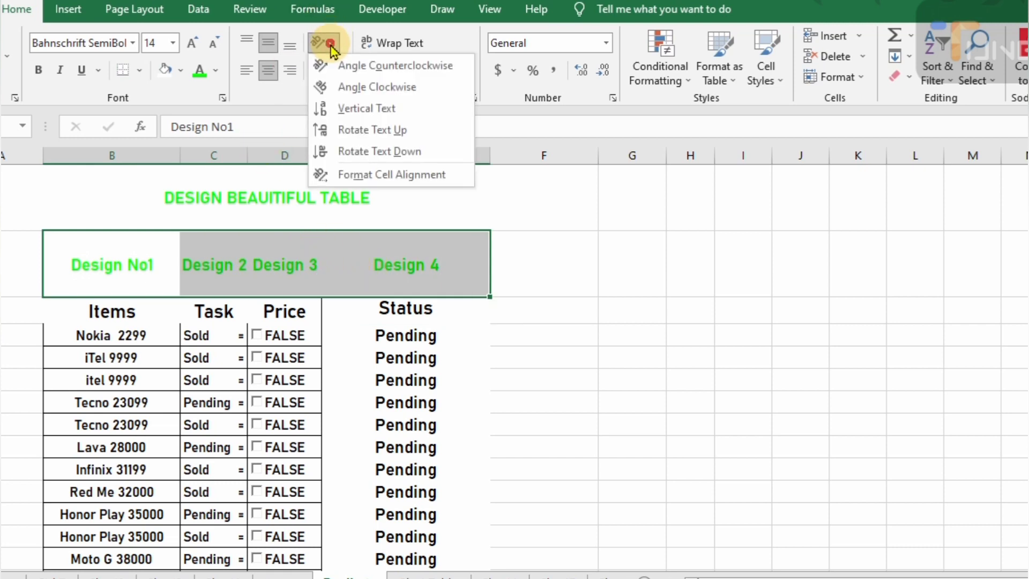
click(358, 67)
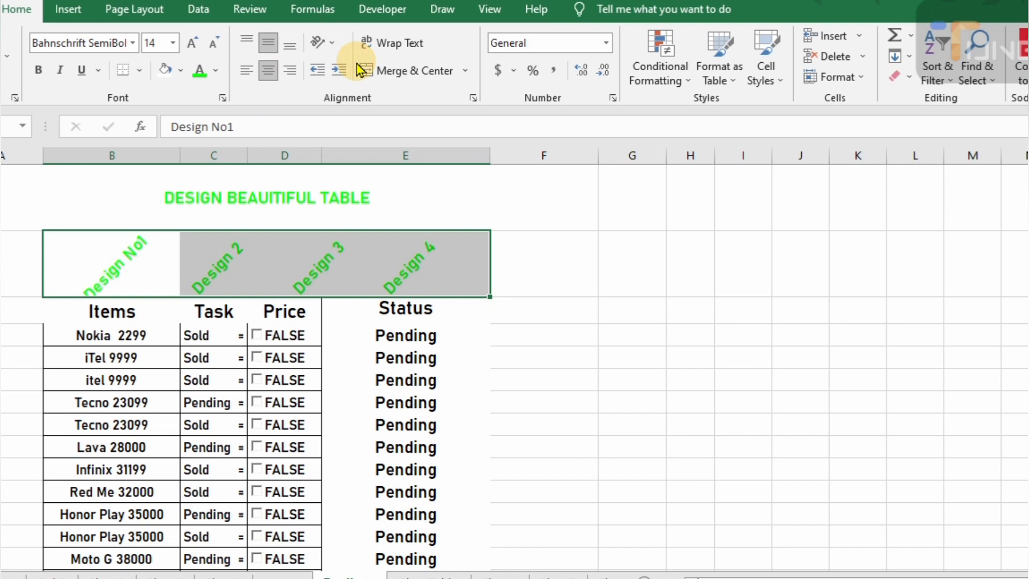
Open the border settings for the Design No1 cell and choose the double line style.
click(138, 268)
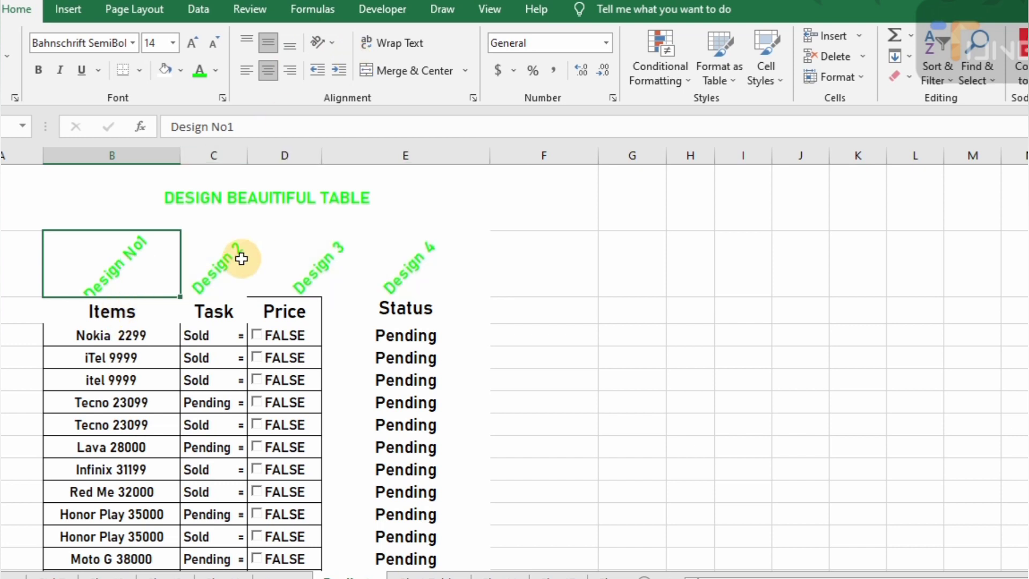
right_click(147, 271)
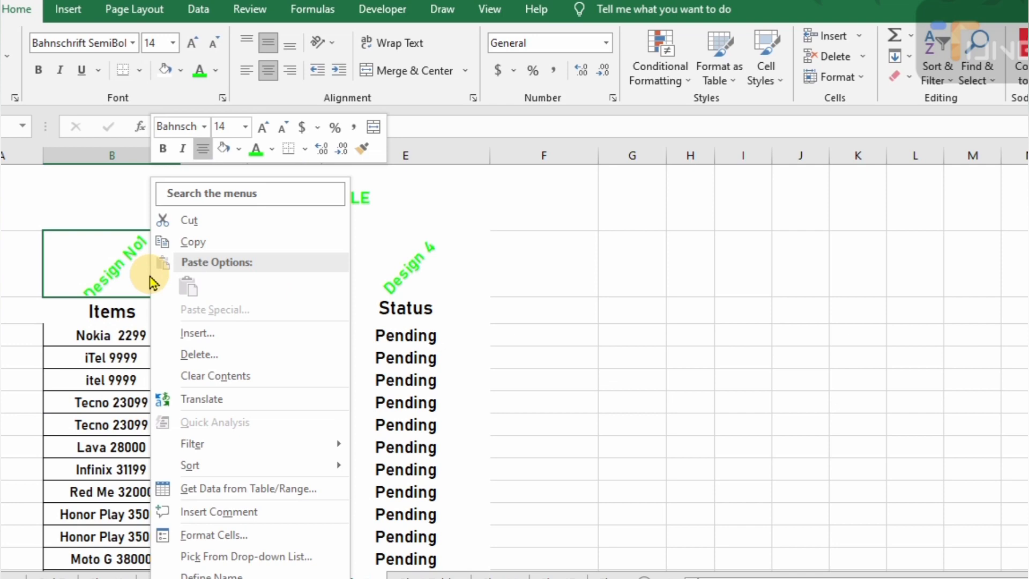
click(239, 538)
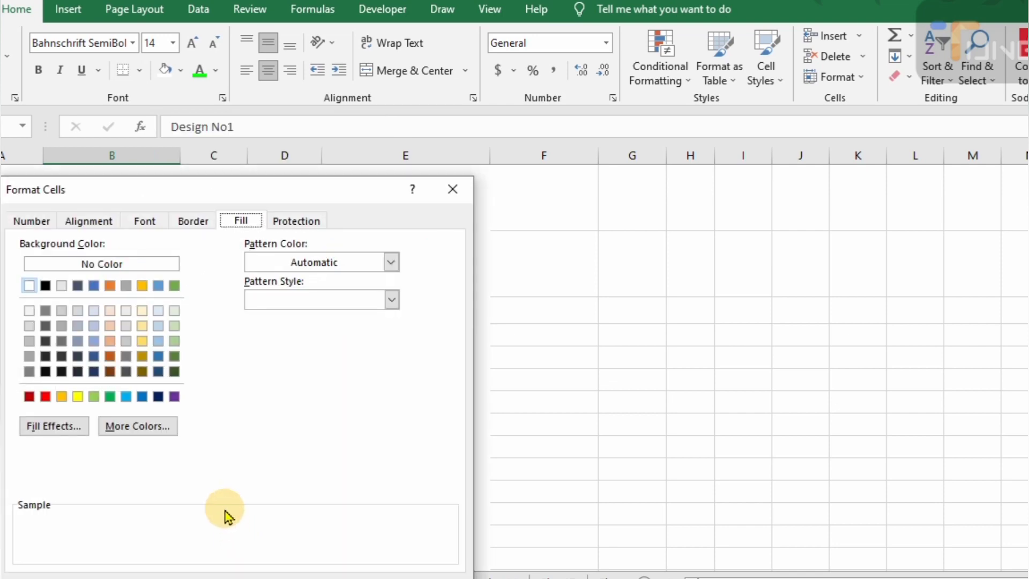
click(189, 224)
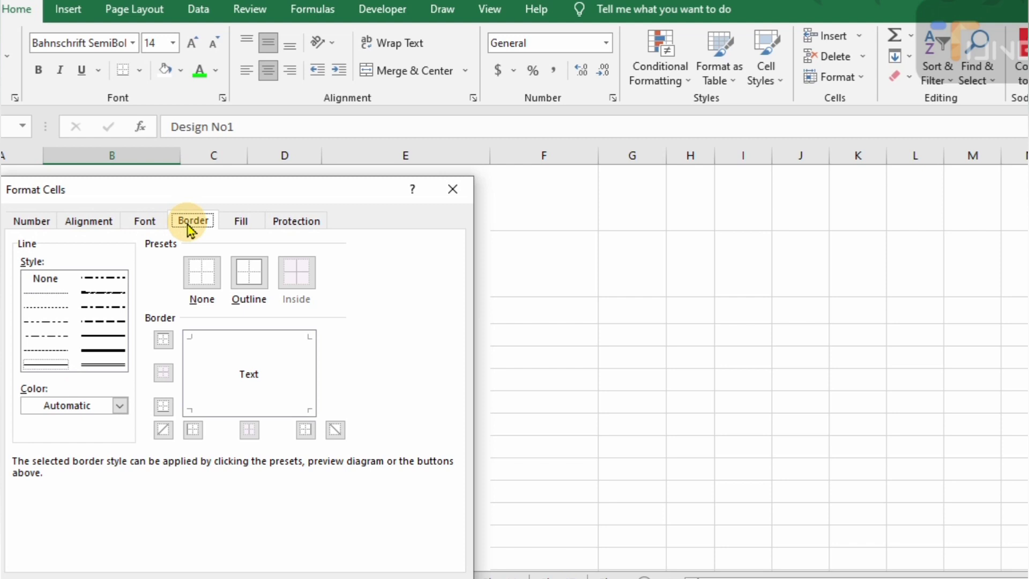
click(111, 366)
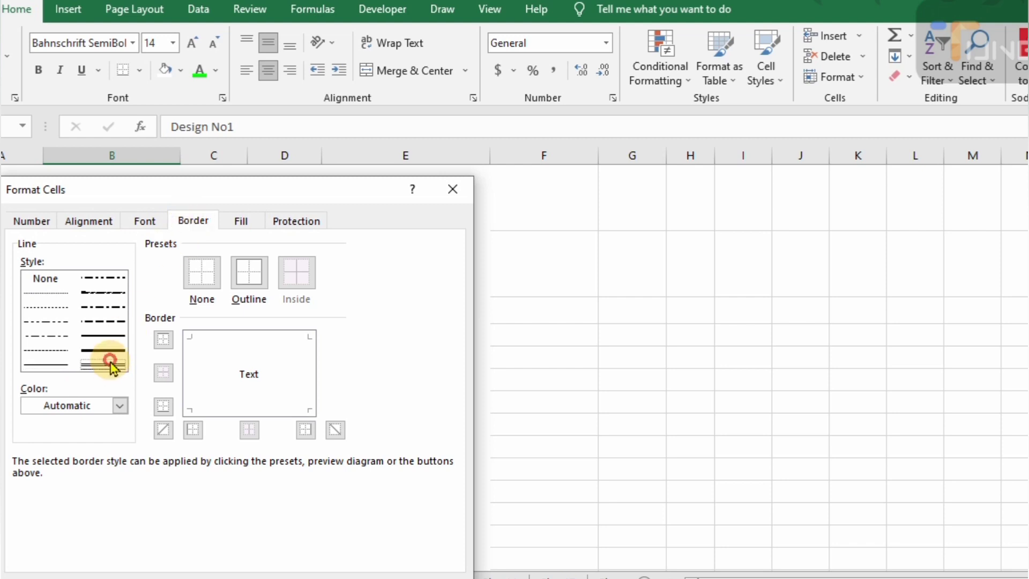
click(246, 378)
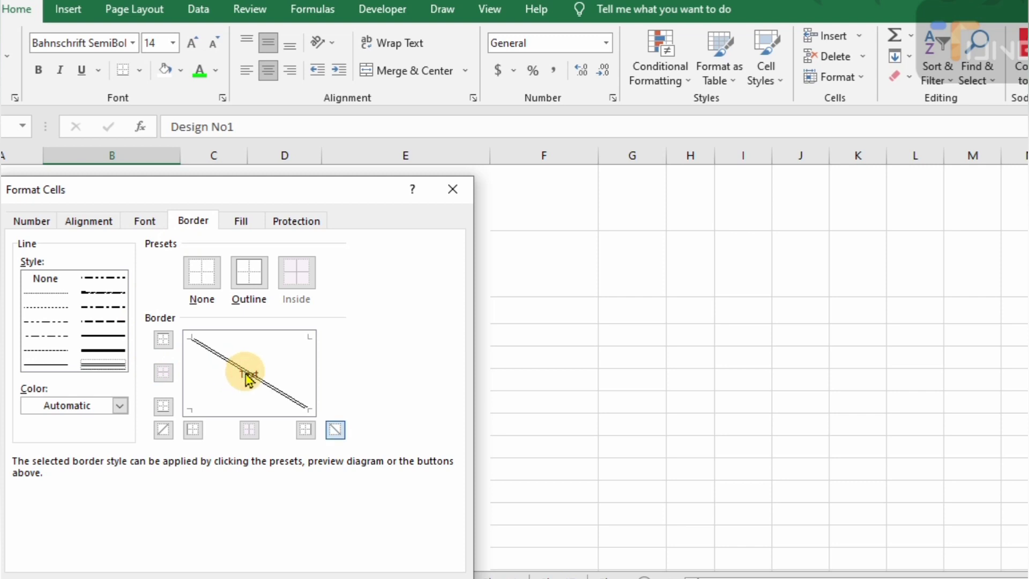
click(247, 377)
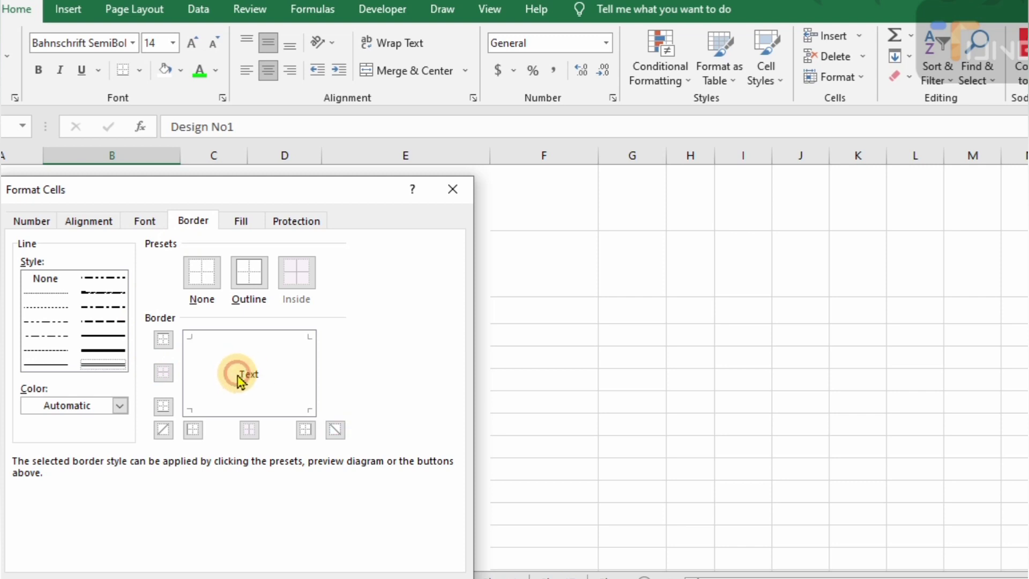
click(232, 381)
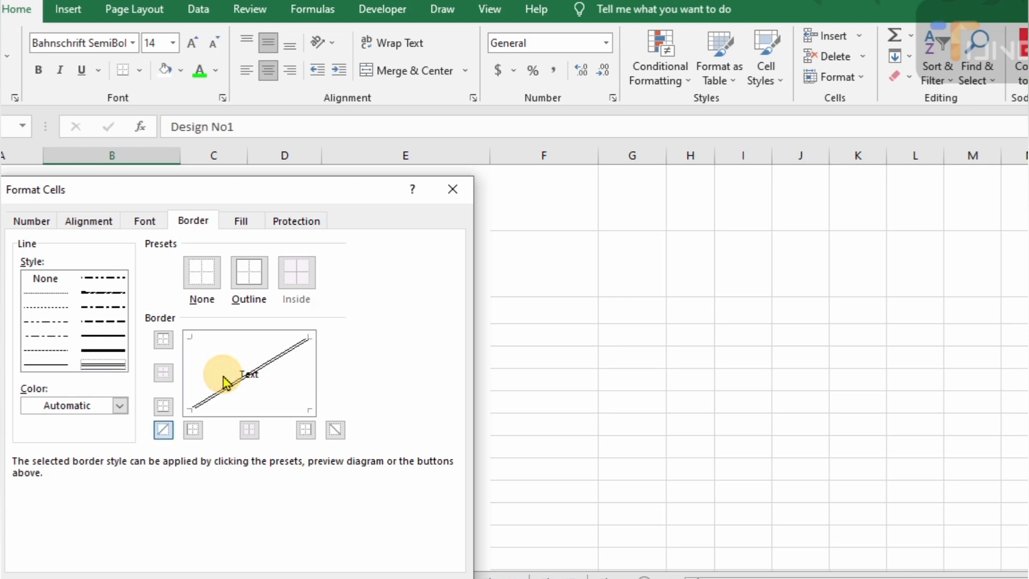
click(224, 380)
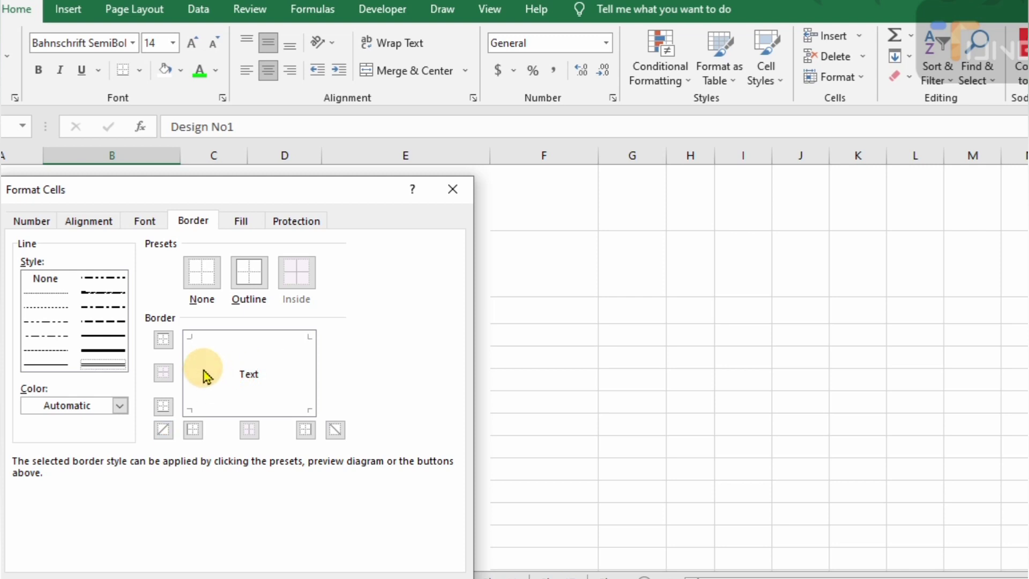
Give the Design No1 cell double-line top and bottom borders and medium solid left and right borders, and apply them.
click(239, 413)
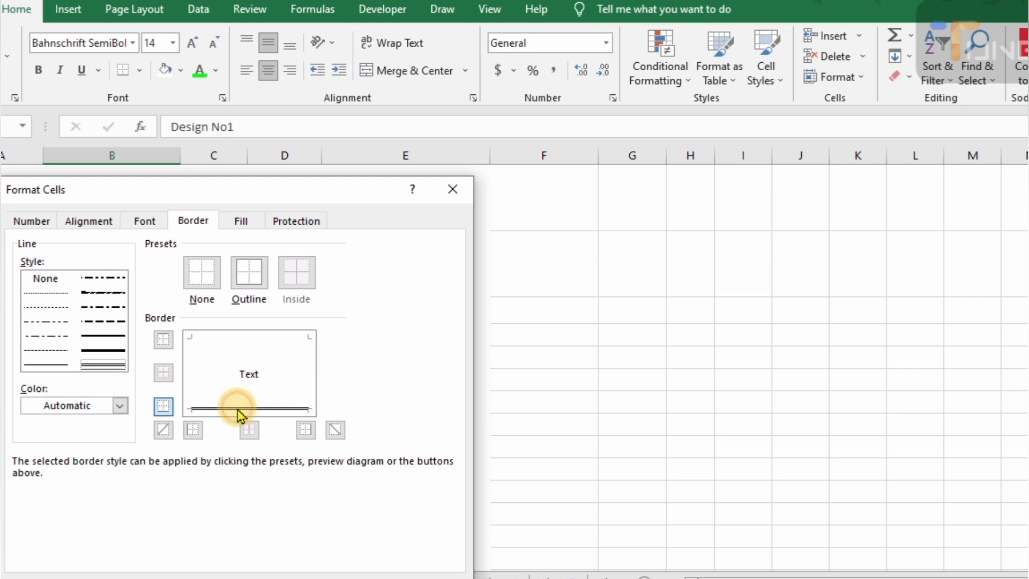
click(315, 381)
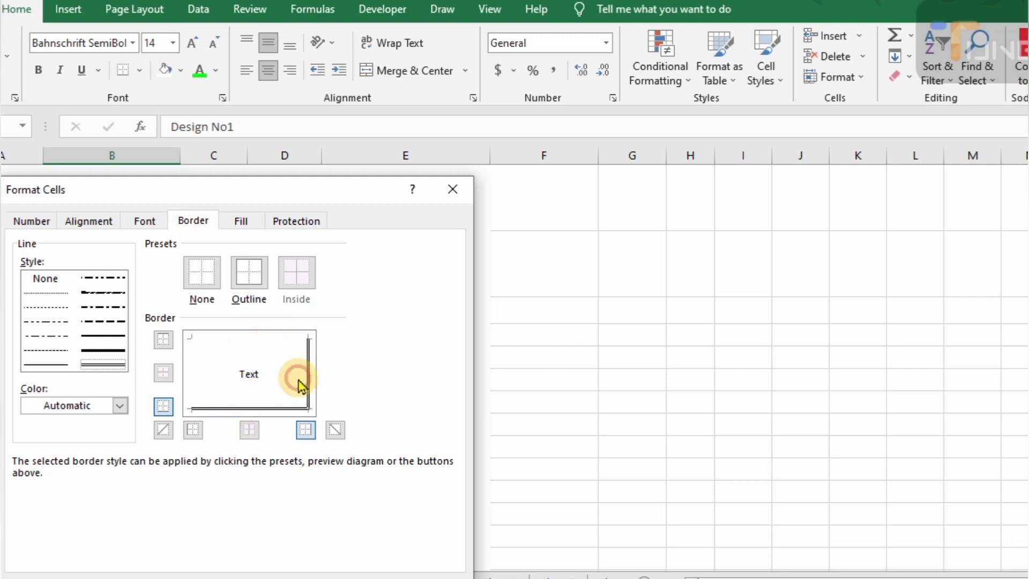
click(188, 382)
click(113, 336)
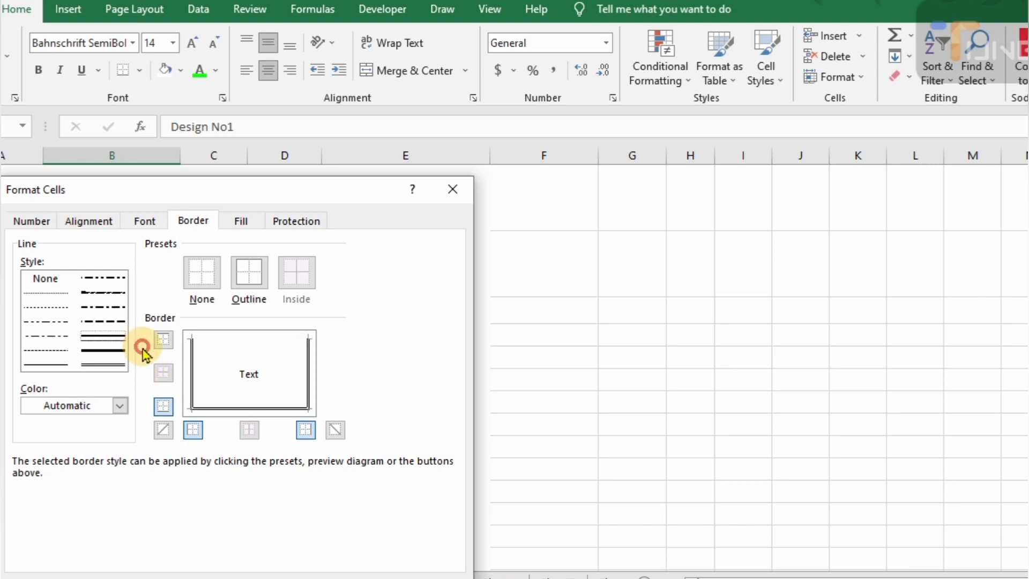
click(307, 387)
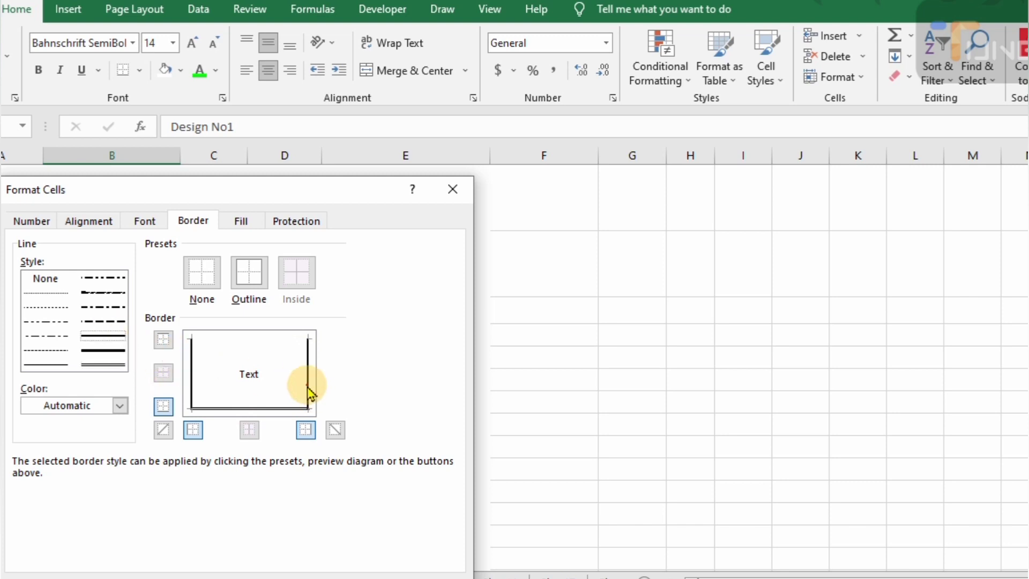
click(110, 365)
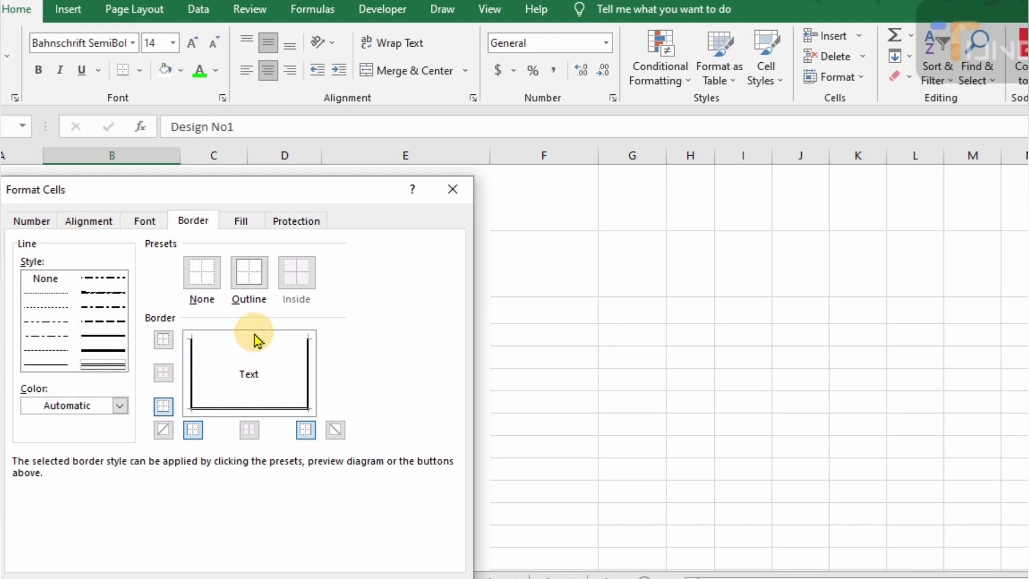
click(253, 336)
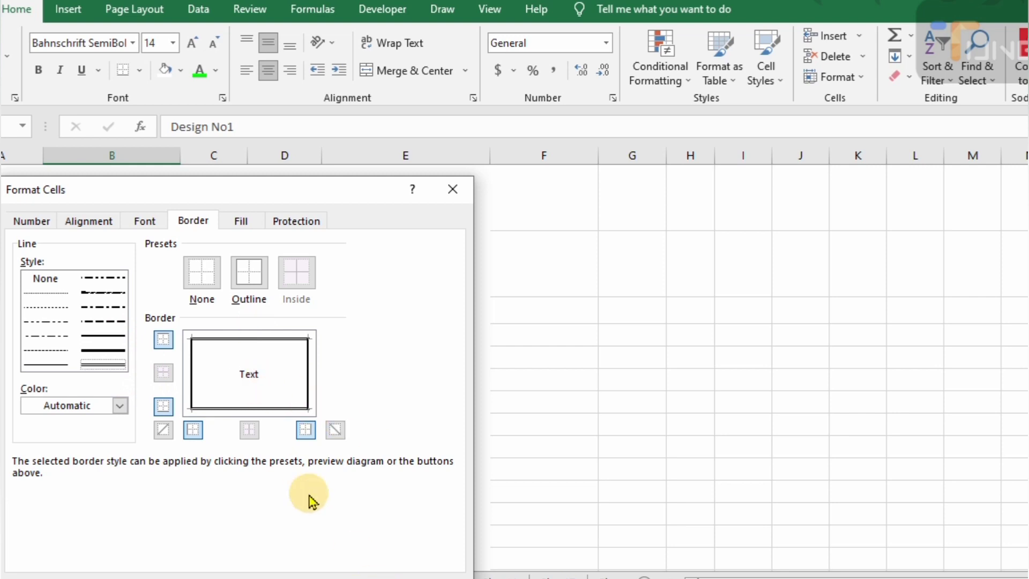
click(361, 577)
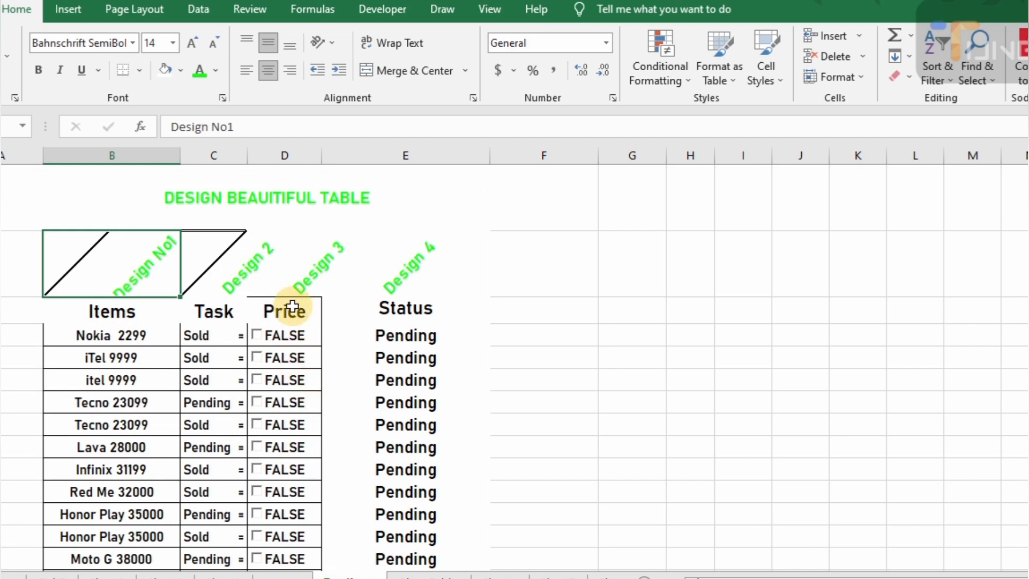
key(shift+Right)
key(shift+Right)
key(shift+Right)
key(shift+Right)
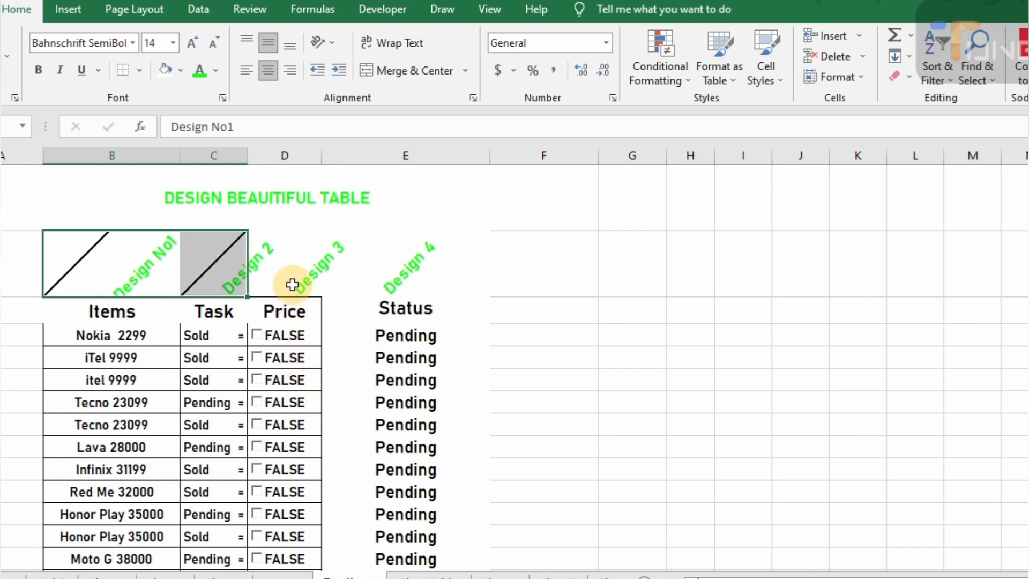
key(shift+Left)
key(shift+Left)
key(shift+Left)
key(Left)
key(Right)
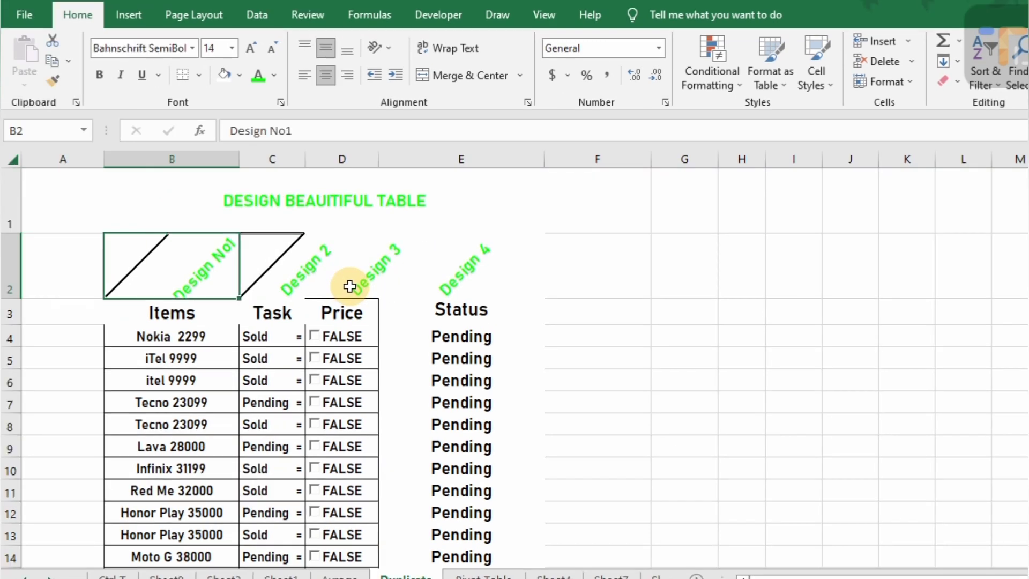
Copy the formatting of the Design No1 cell to C2:E2 with Format Painter.
click(62, 83)
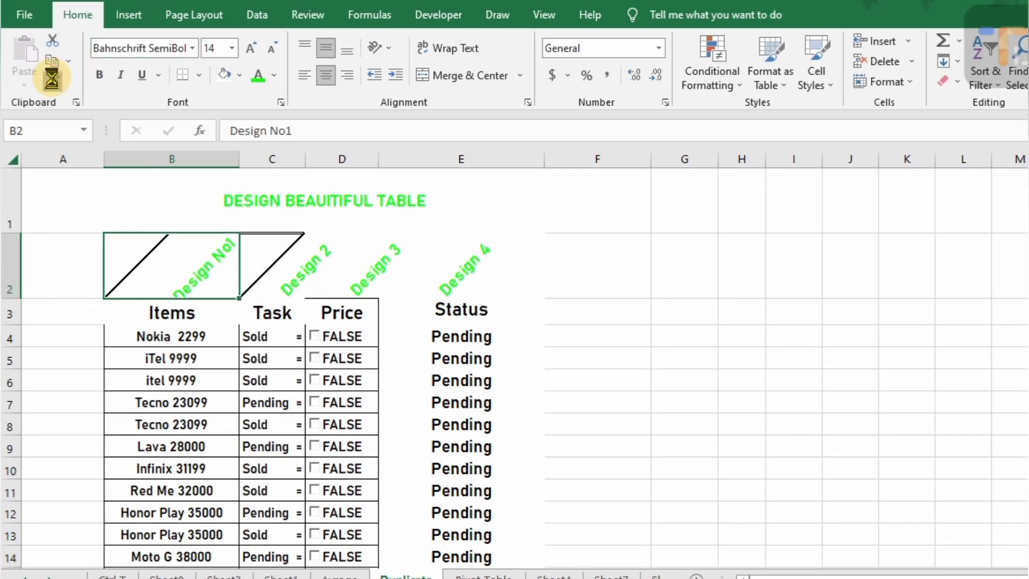
click(286, 263)
drag(286, 263, 456, 252)
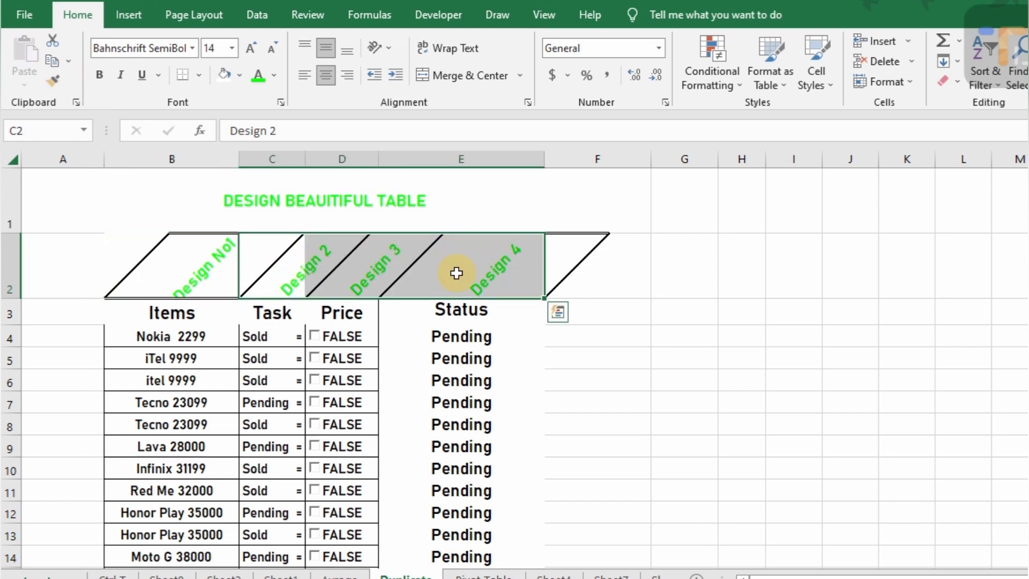
click(529, 350)
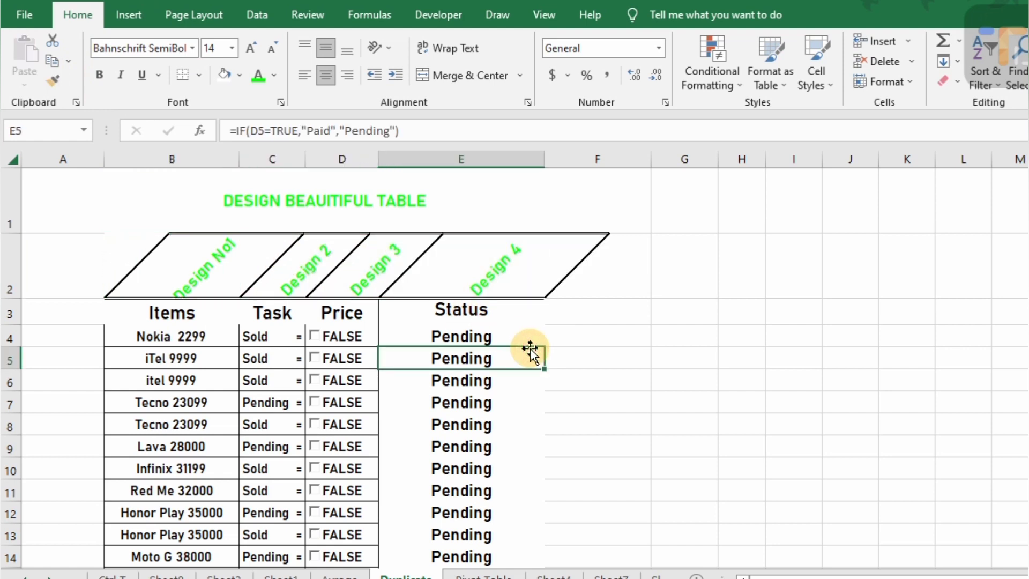
Extend the merged title DESIGN BEAUITIFUL TABLE to column F by merging and centering it across B1:F1.
click(485, 203)
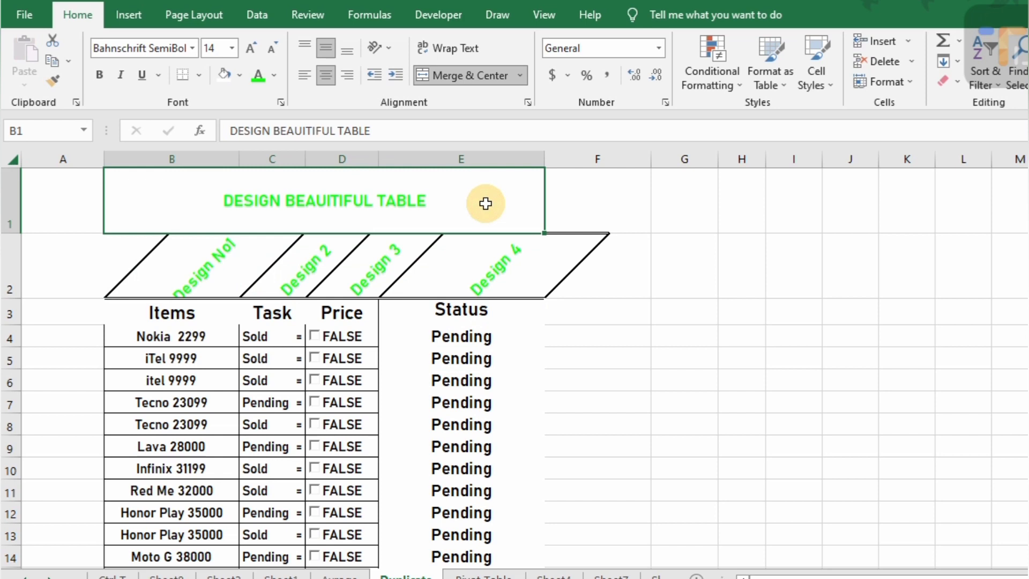
shift+click(559, 205)
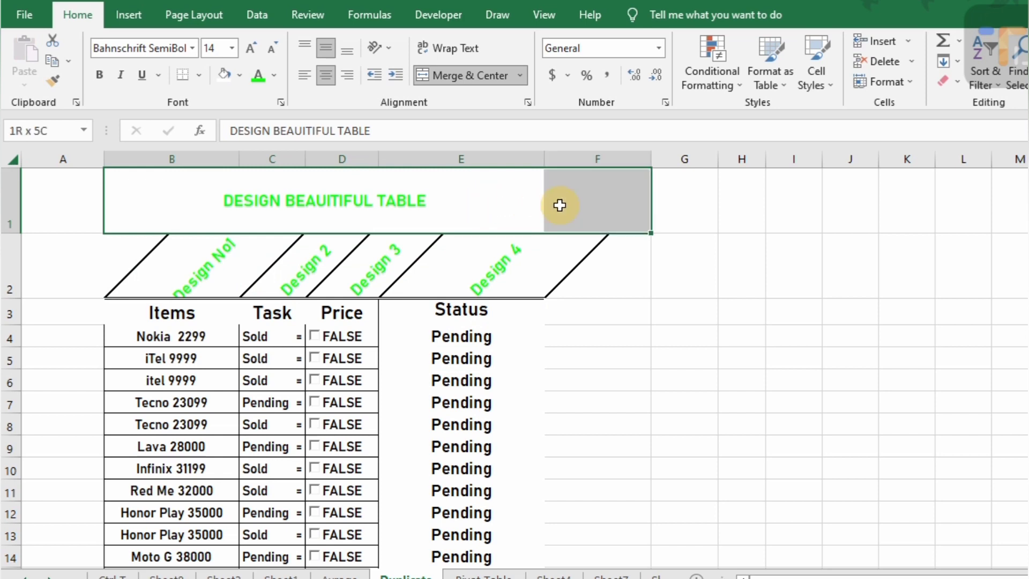
click(461, 76)
click(462, 79)
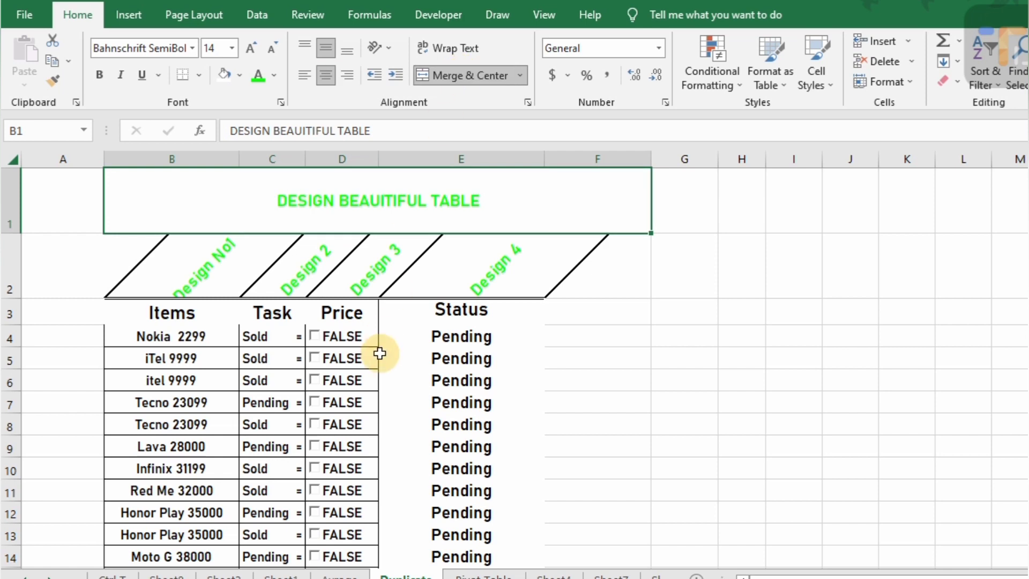
key(shift+Down)
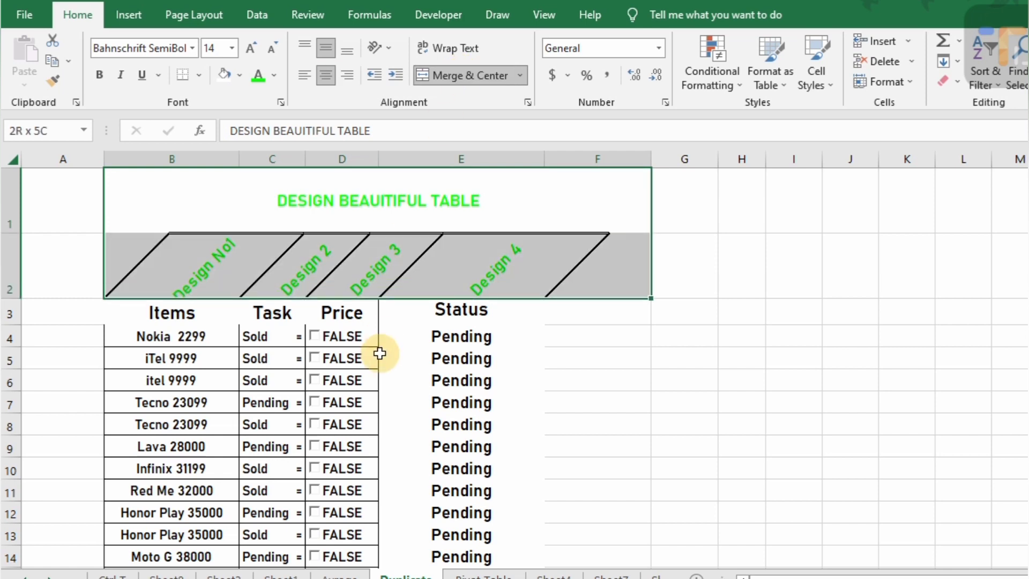
key(Left)
key(Right)
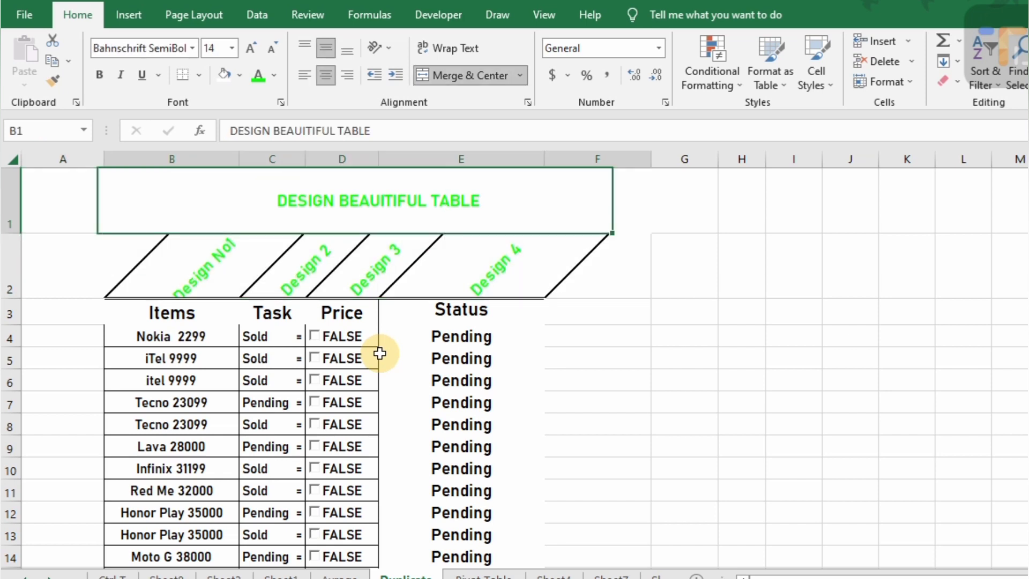
Select the table range B2:E23, including the angled headings, and open its border settings.
click(218, 277)
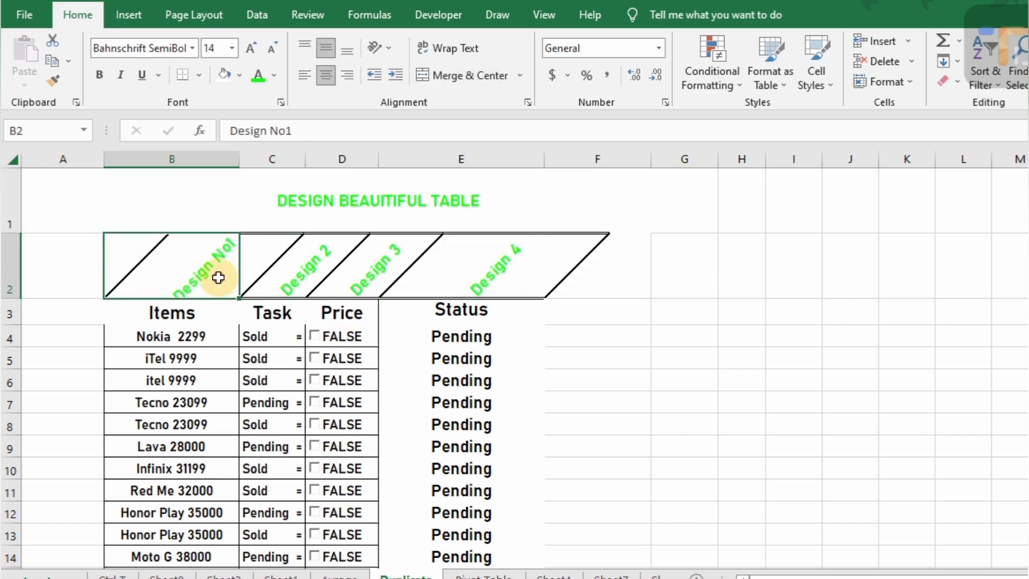
key(shift+Right)
key(shift+Right)
key(shift+Right)
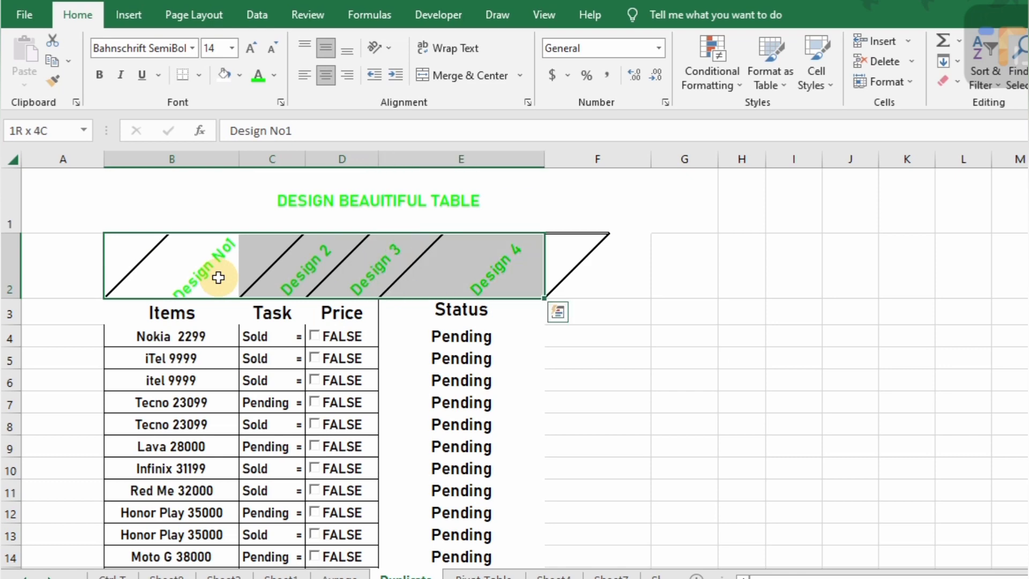
key(shift+Down)
key(shift+Down)
key(shift+Down)
key(shift+Down)
key(shift+Down)
key(shift+Down)
key(shift+Down)
key(shift+Down)
key(shift+Down)
key(shift+Down)
key(shift+Down)
key(shift+Down)
key(shift+Down)
key(shift+Down)
key(shift+Down)
key(shift+Down)
key(shift+Down)
key(shift+Down)
key(shift+Down)
key(shift+Down)
key(shift+Down)
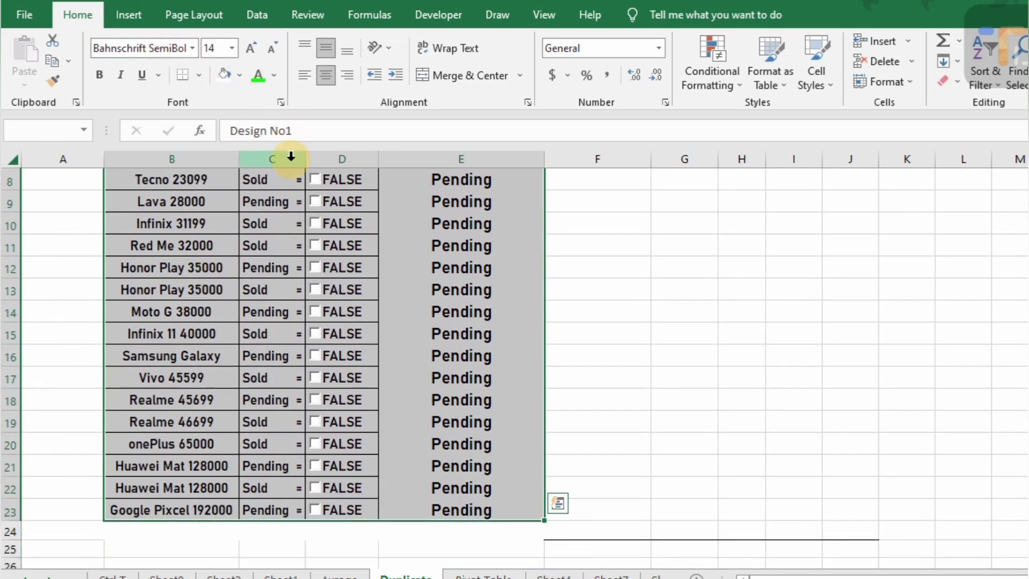
right_click(290, 182)
click(369, 533)
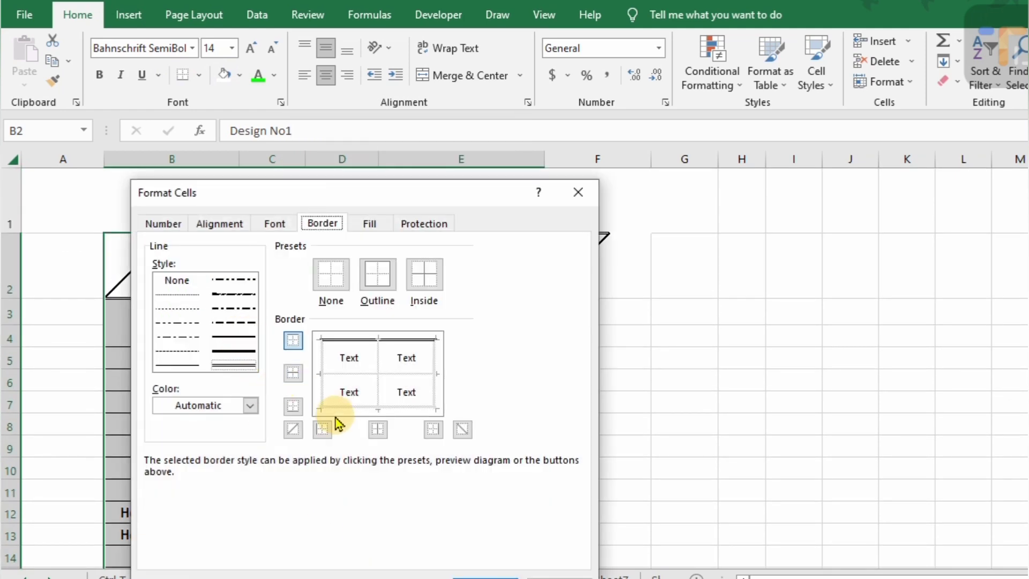
Set a black double-line bottom border, medium solid inner horizontal borders and dotted inner vertical borders for the table.
click(291, 374)
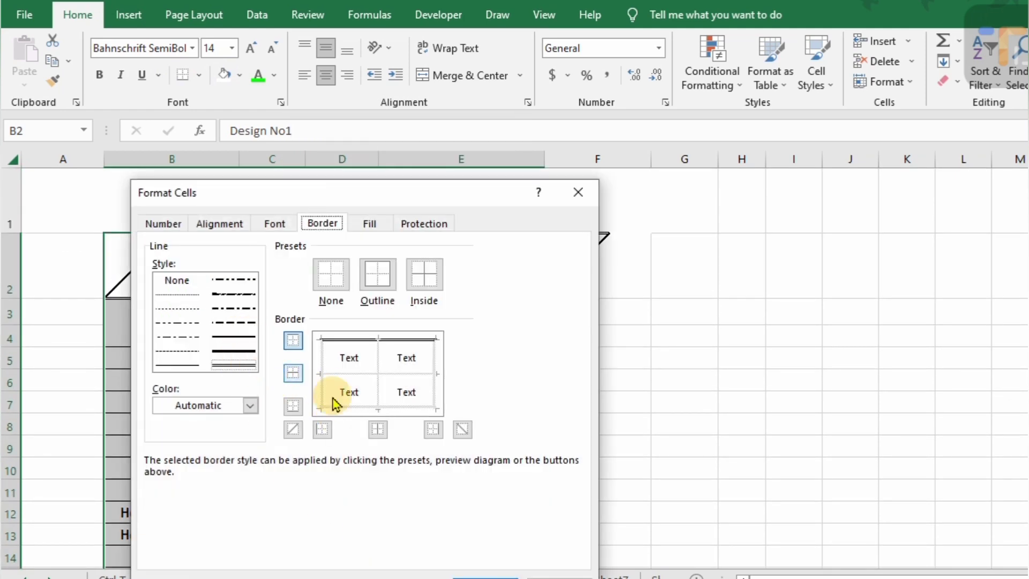
click(365, 407)
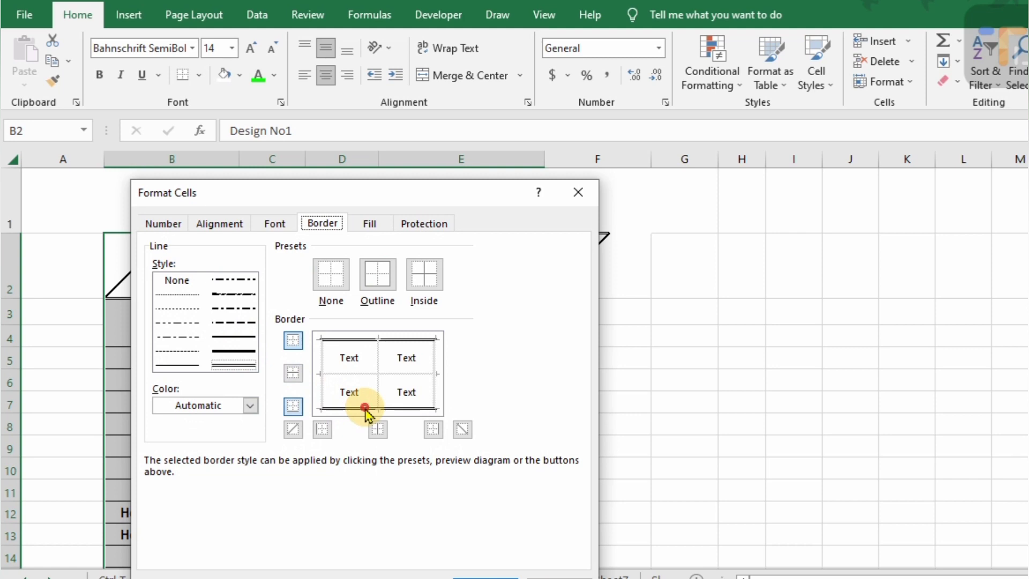
click(248, 338)
click(351, 374)
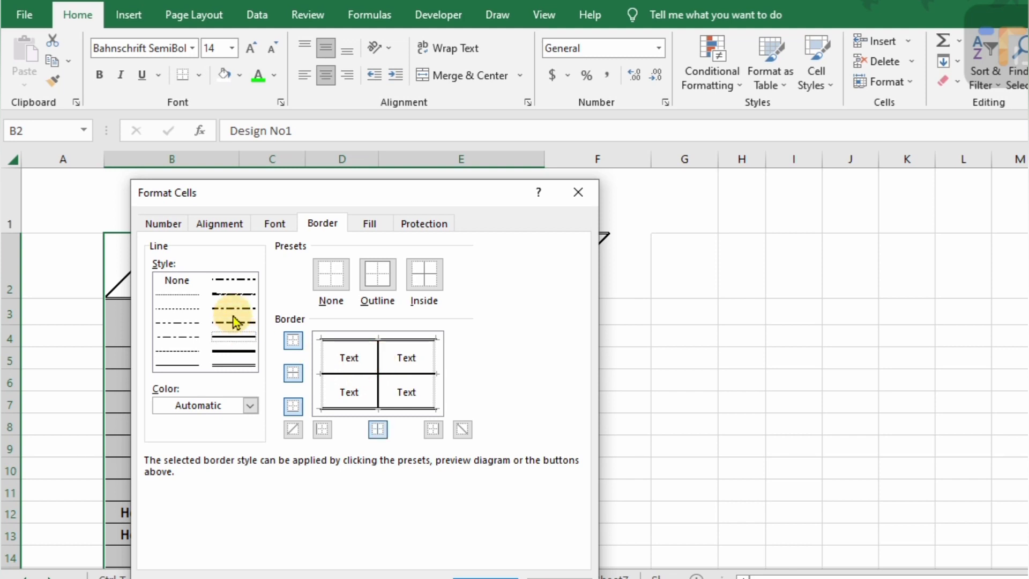
click(187, 309)
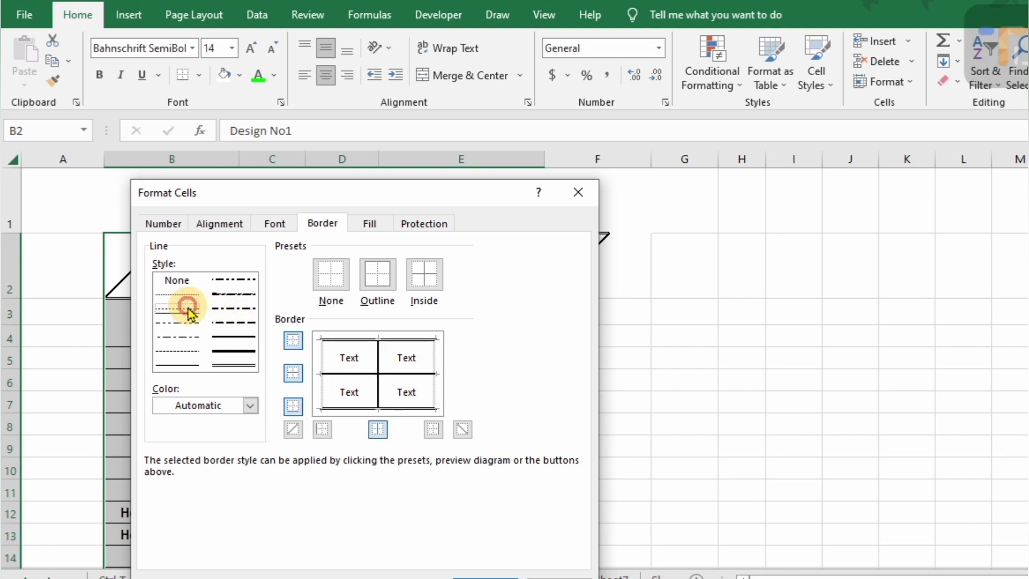
click(379, 371)
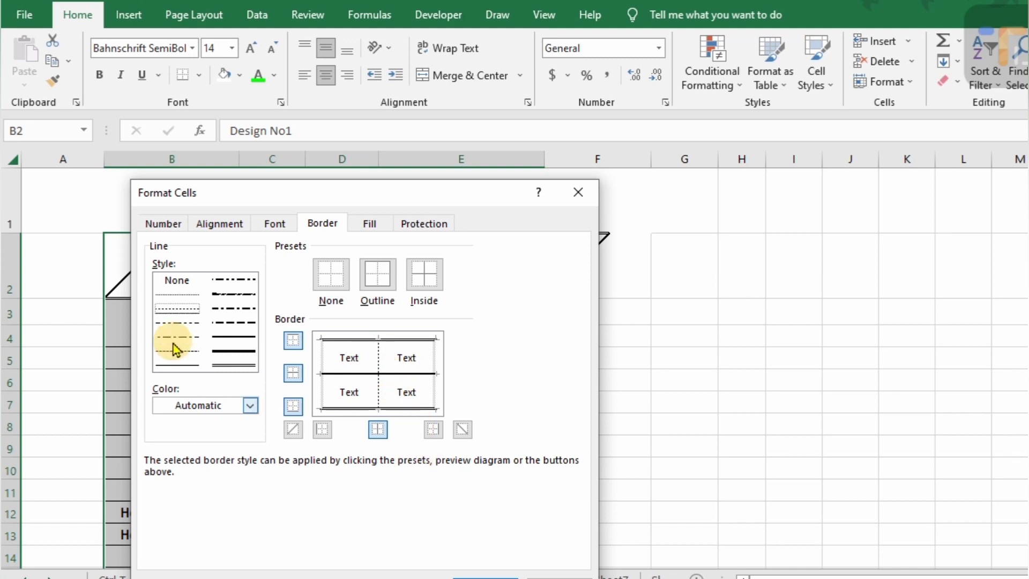
Give the table thick solid blue left and right borders.
click(231, 336)
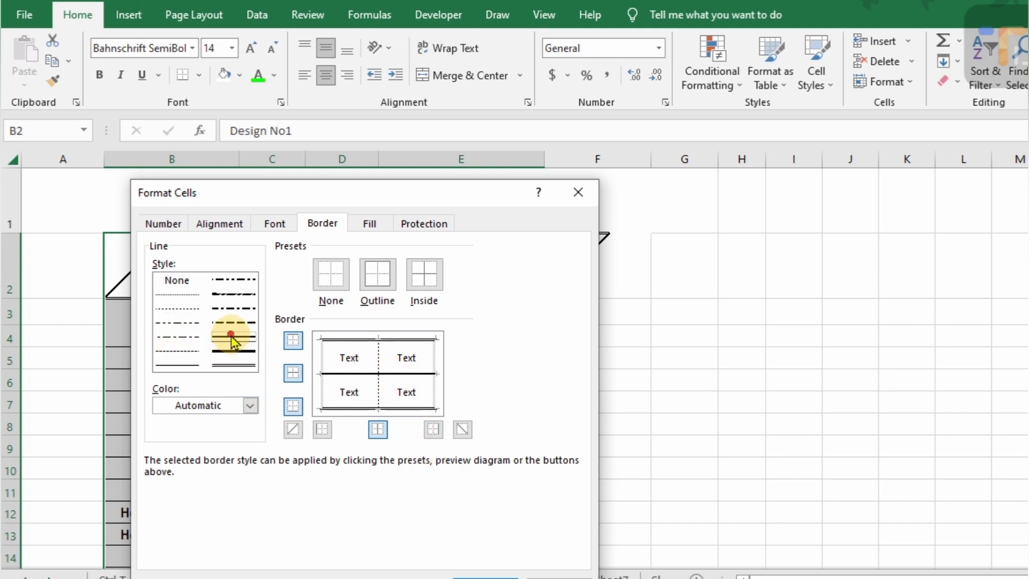
click(321, 387)
click(434, 391)
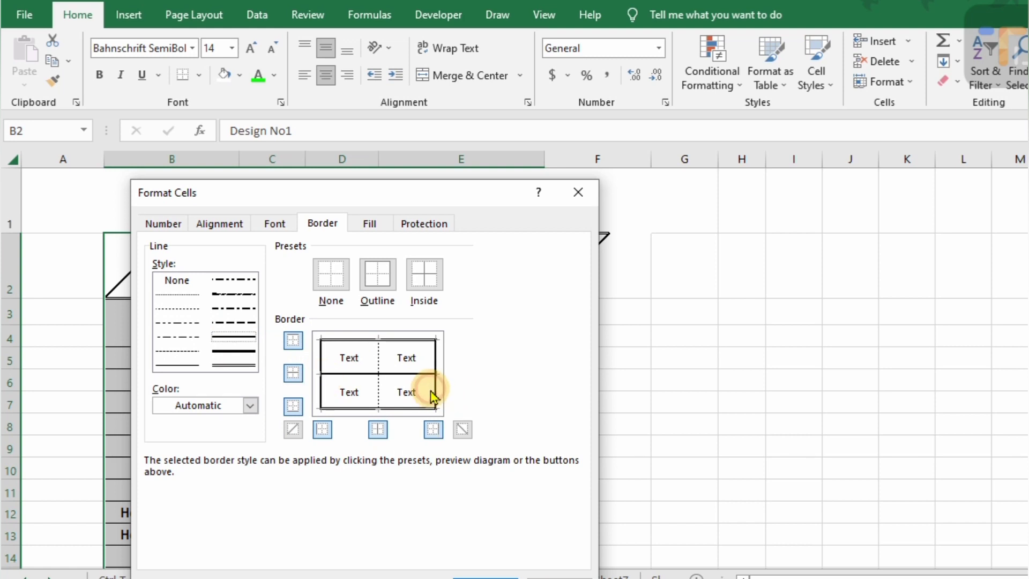
click(231, 351)
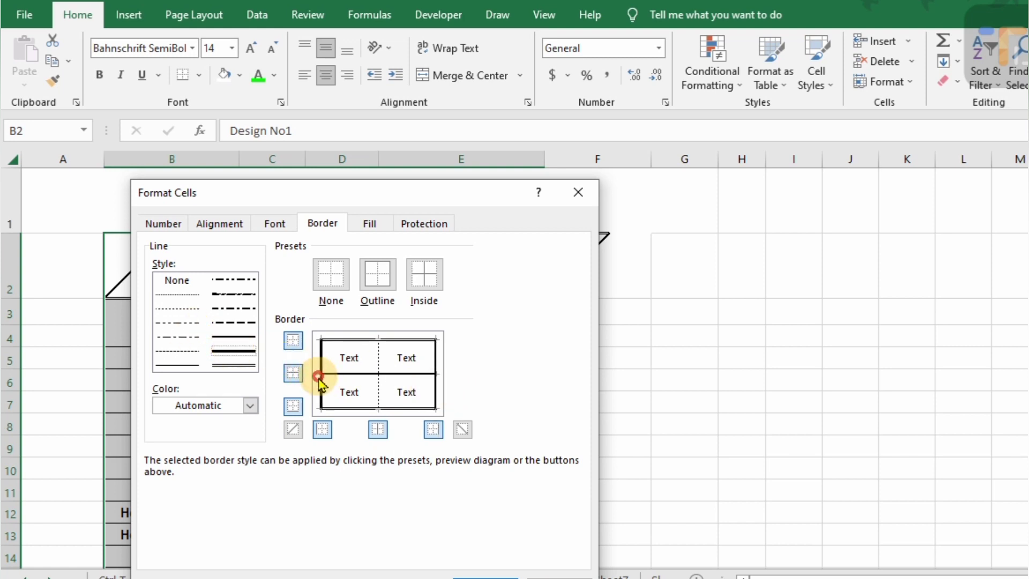
click(436, 390)
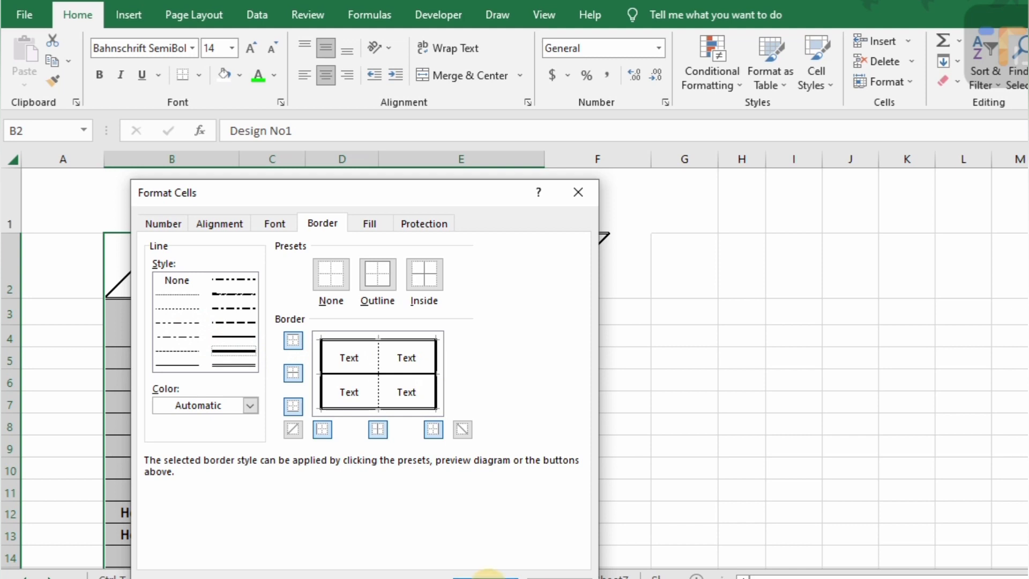
click(249, 405)
click(176, 367)
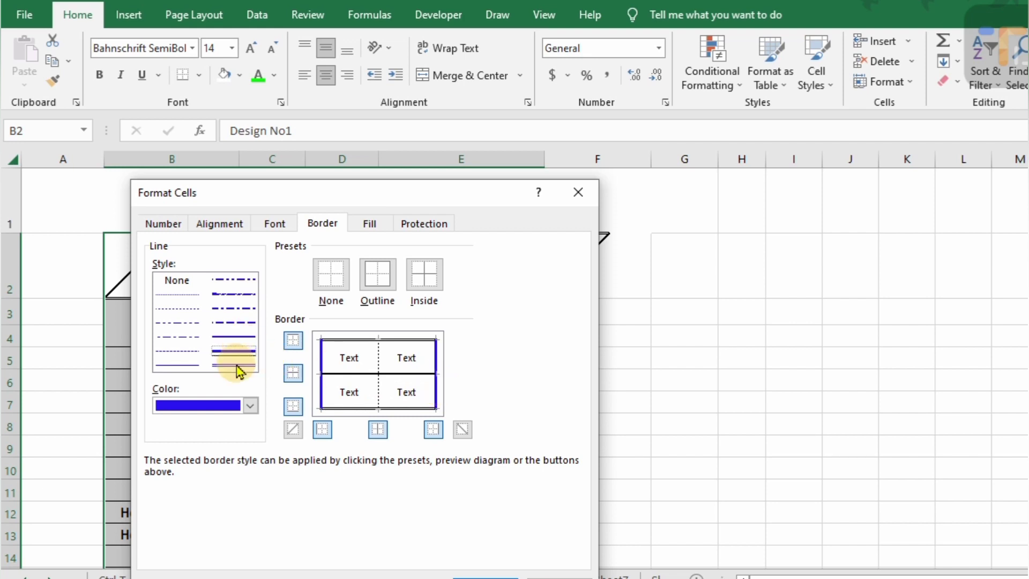
Set pink solid inner horizontal borders, dashed inner vertical borders and a double-line bottom border for the table, and apply them.
click(250, 405)
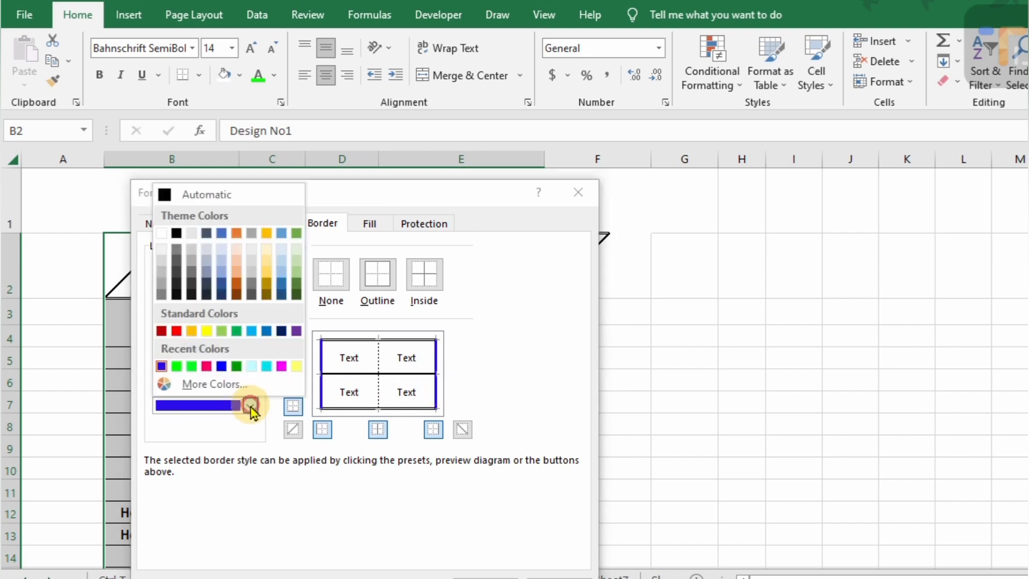
click(204, 366)
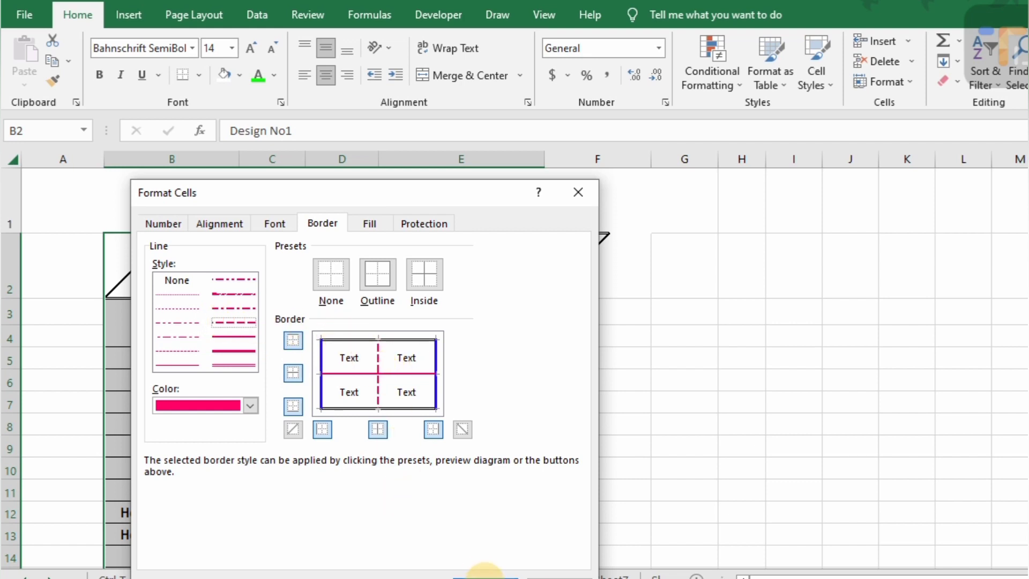
click(233, 365)
click(364, 411)
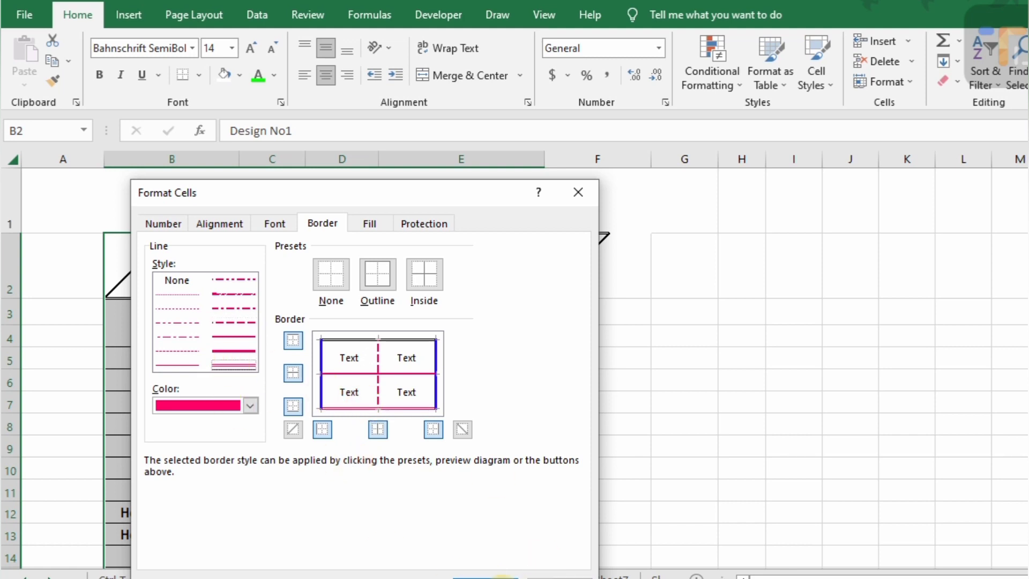
click(501, 576)
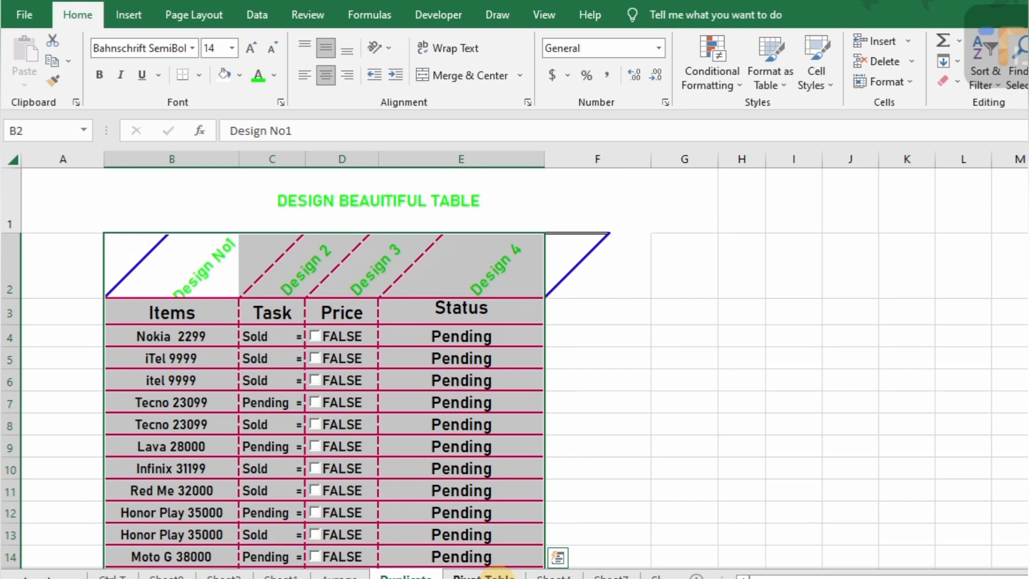
click(485, 527)
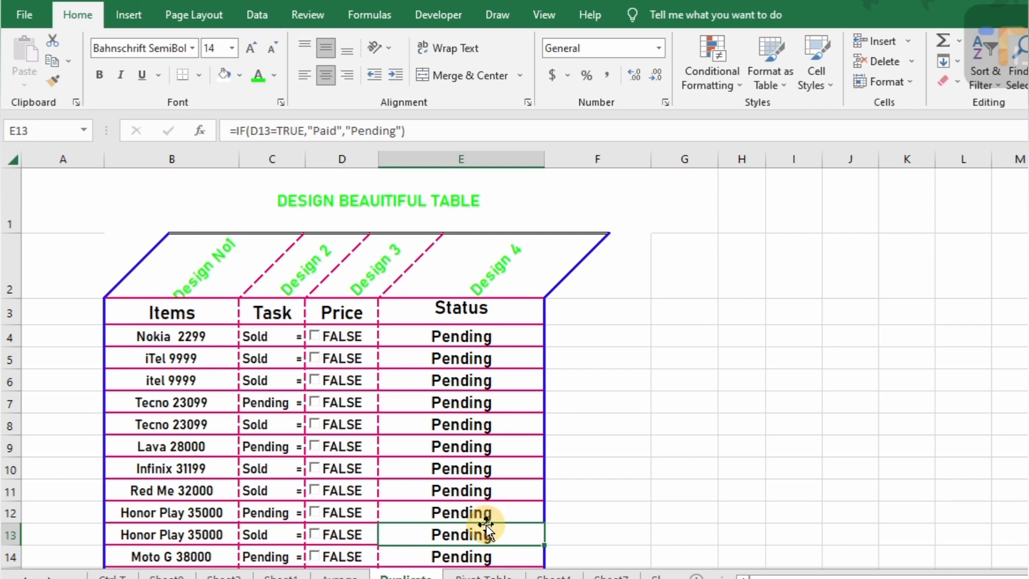
Set up a two-color gradient fill for the header cells B2:E2 with blue as Color 1 and magenta as Color 2.
click(228, 265)
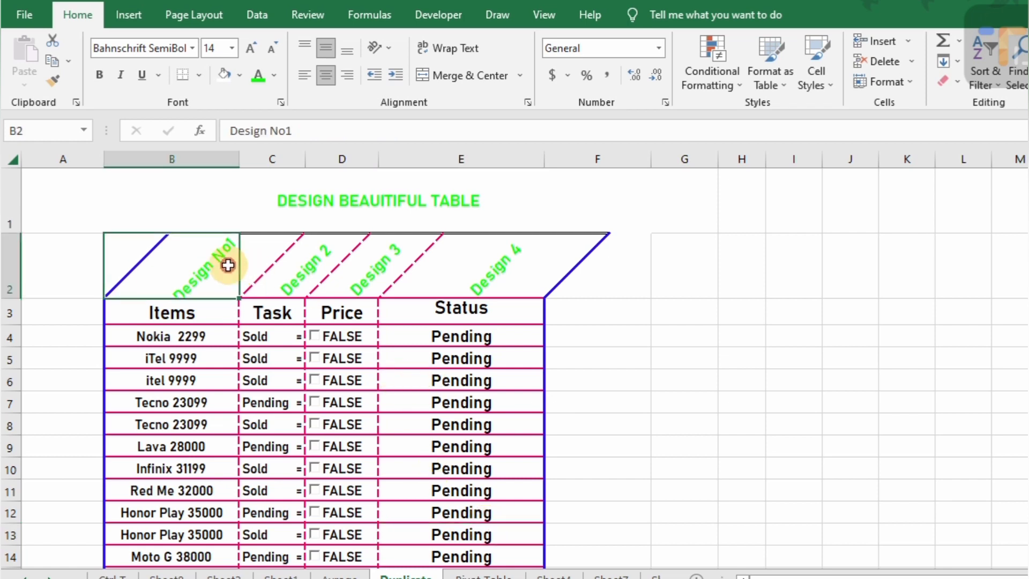
drag(231, 265, 475, 266)
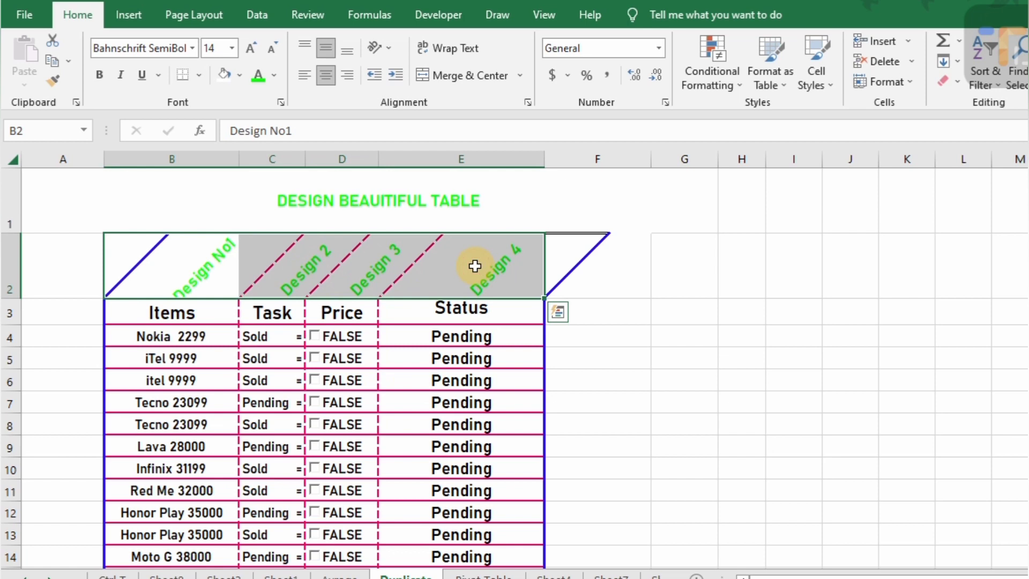
click(881, 91)
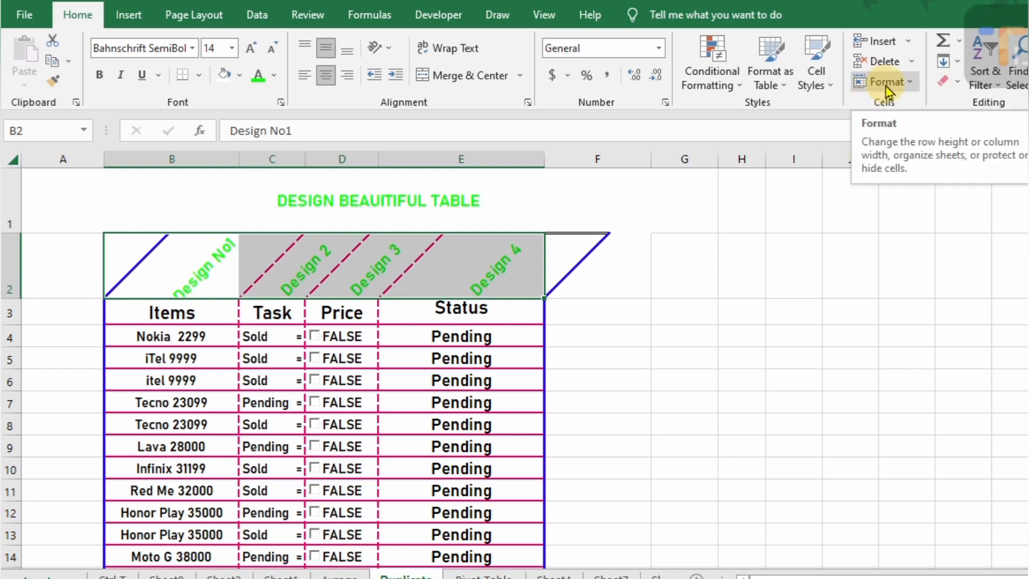
click(887, 90)
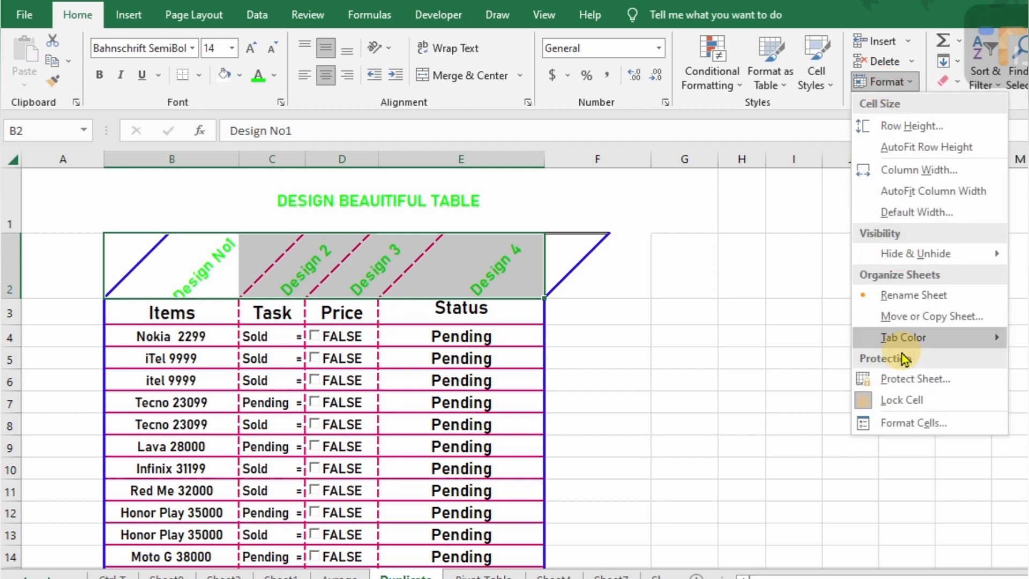
click(900, 424)
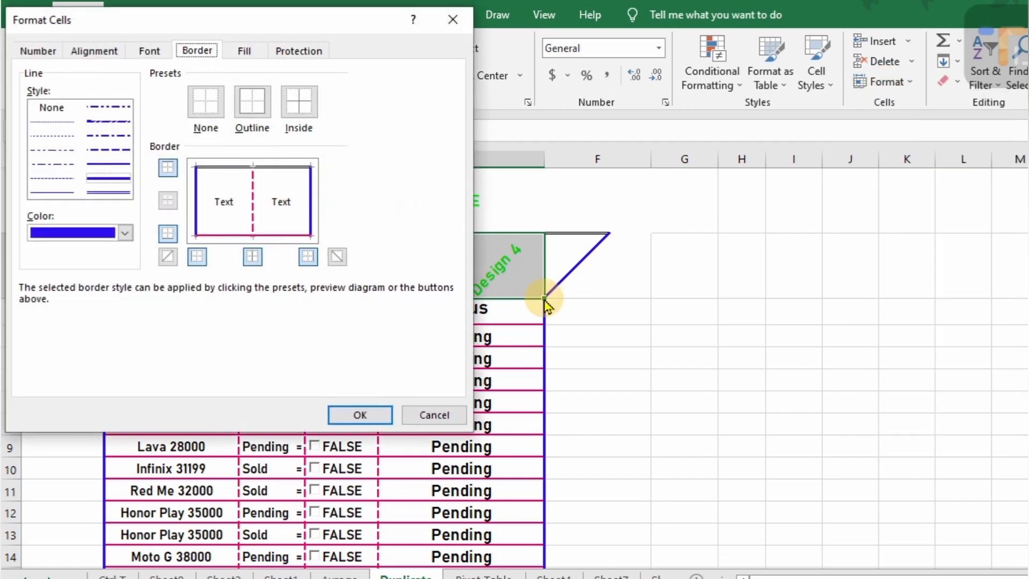
click(245, 52)
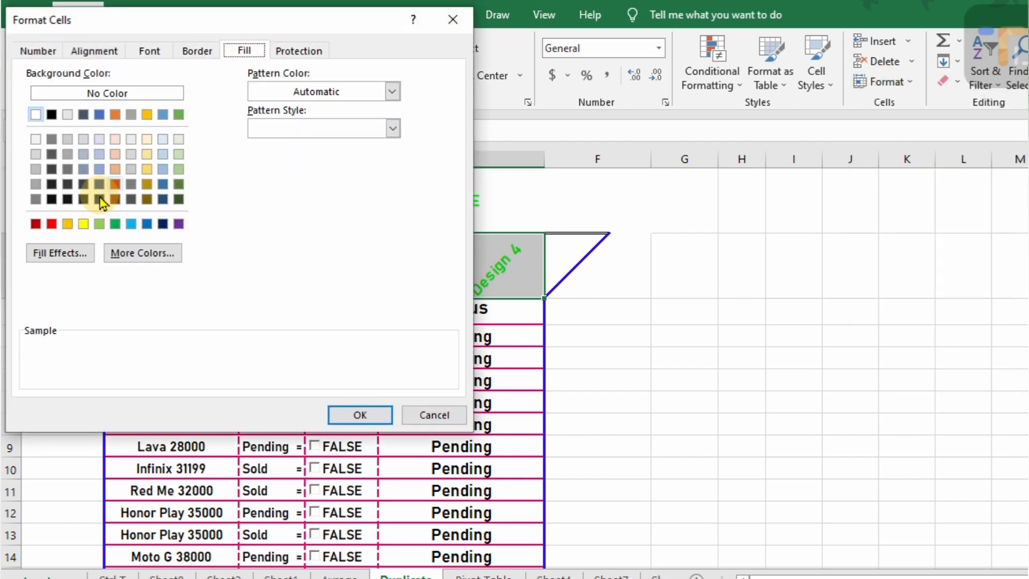
click(62, 253)
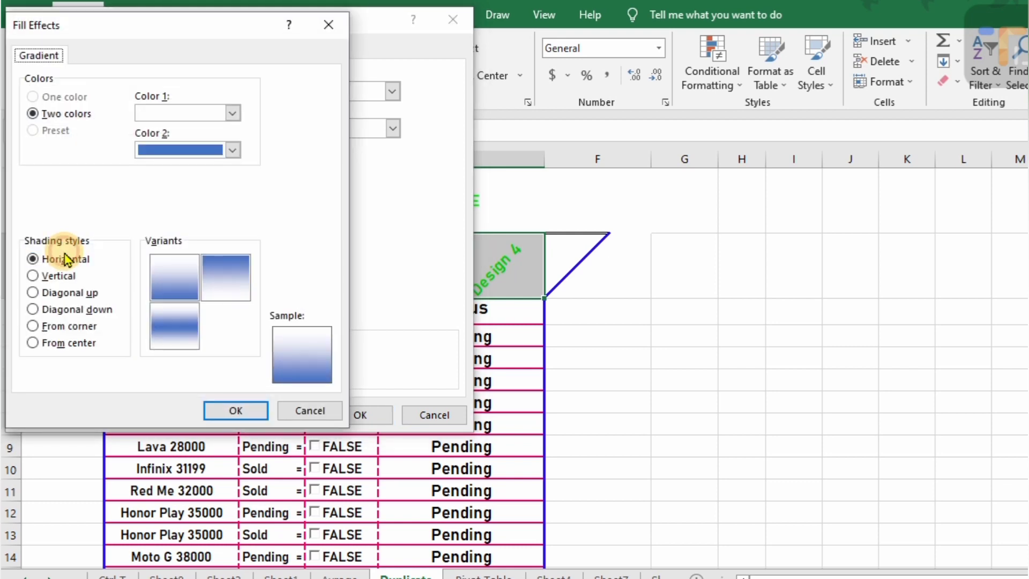
click(232, 149)
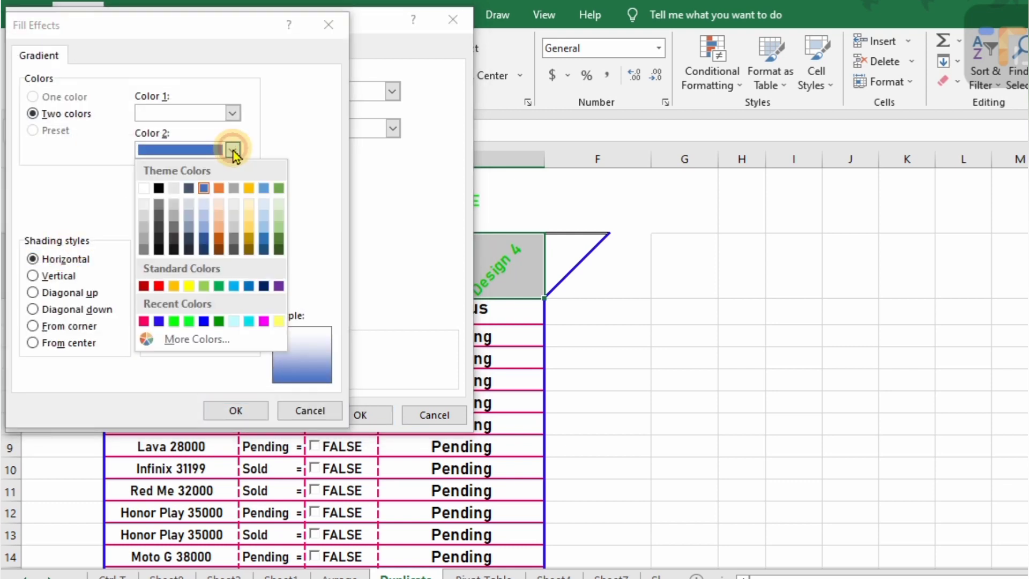
click(264, 321)
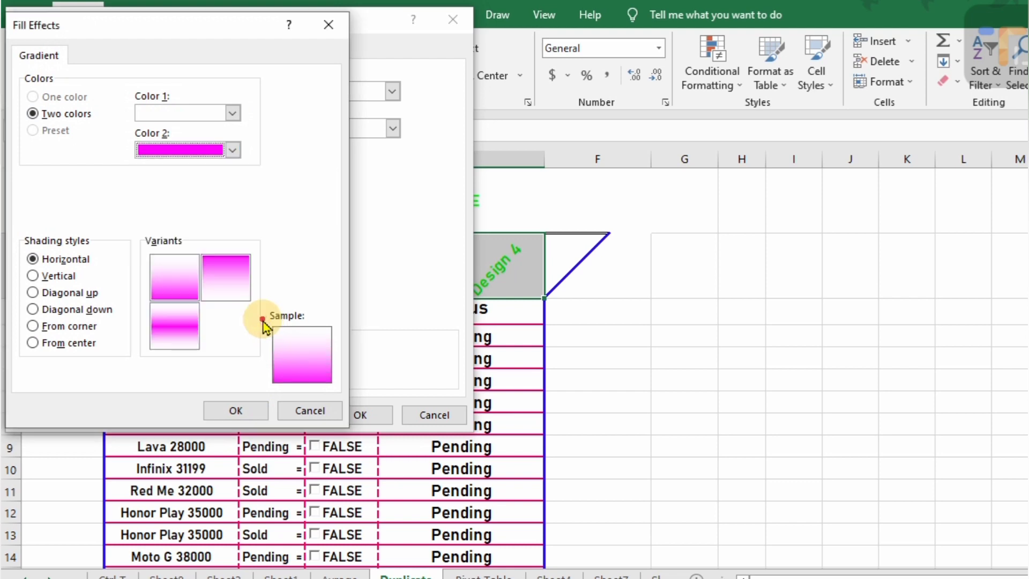
click(232, 113)
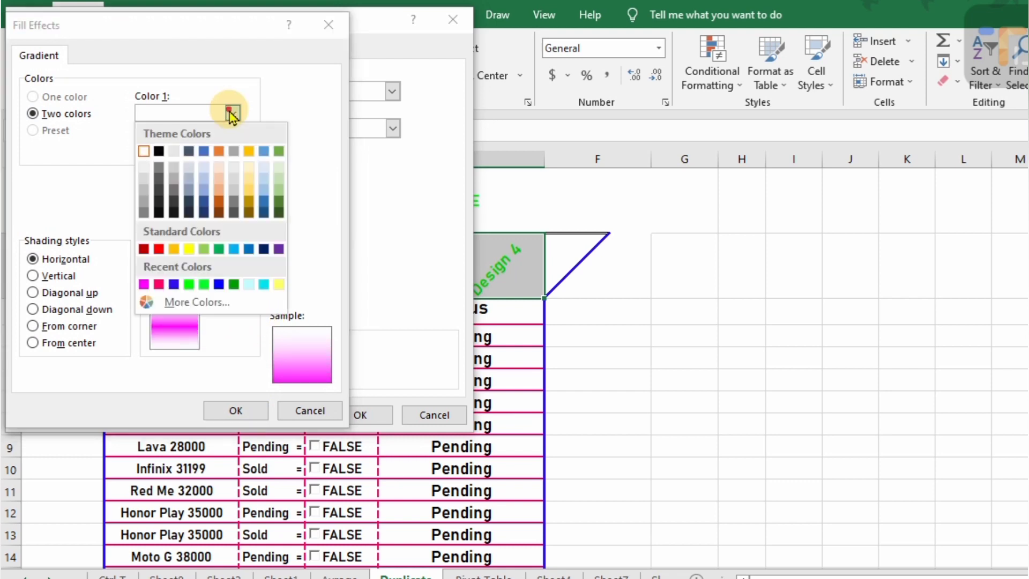
click(174, 285)
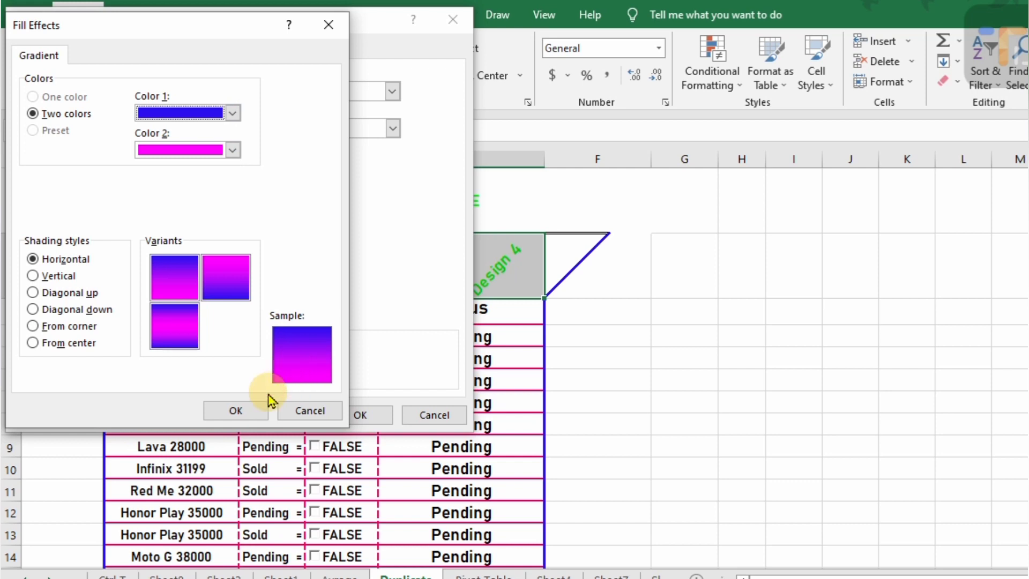
Try the Vertical, Diagonal up, Diagonal down and From center shading styles for the gradient, and choose From corner.
click(51, 276)
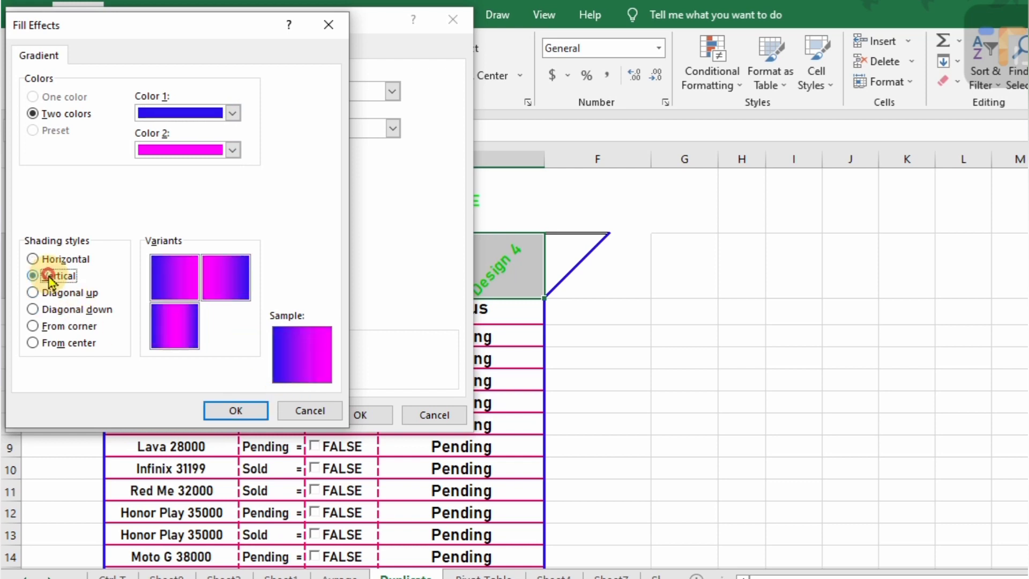
click(35, 294)
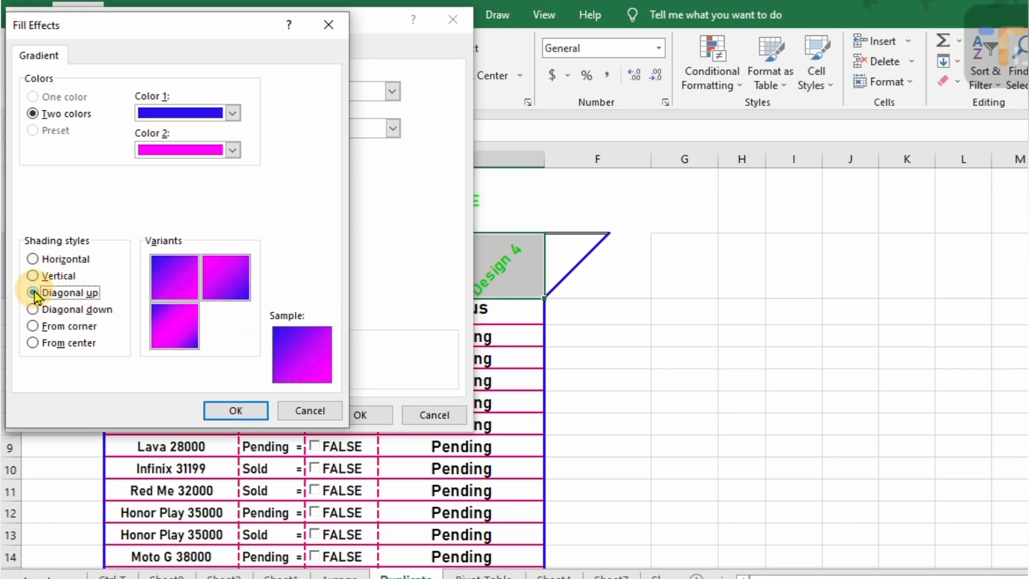
click(35, 310)
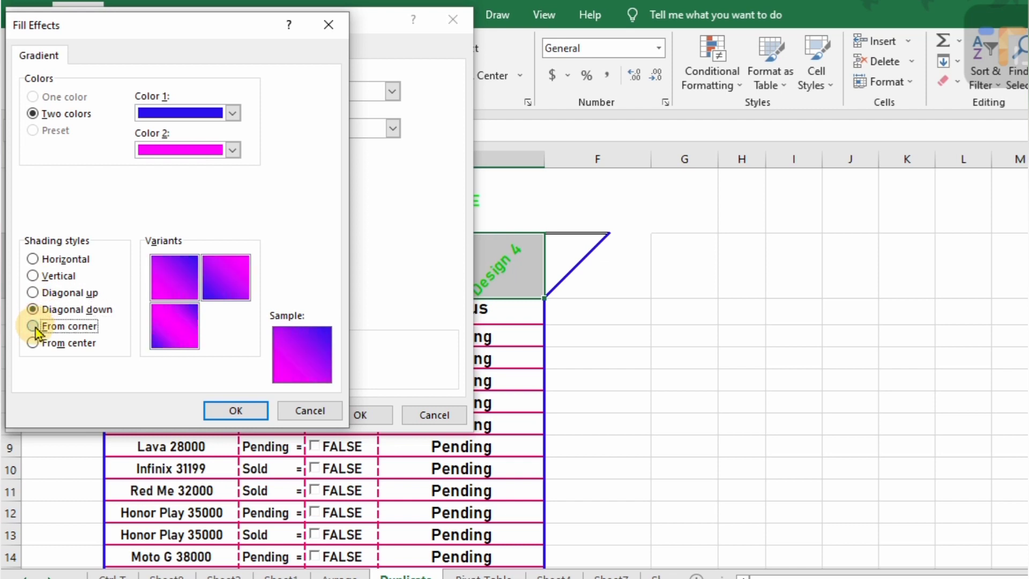
click(35, 326)
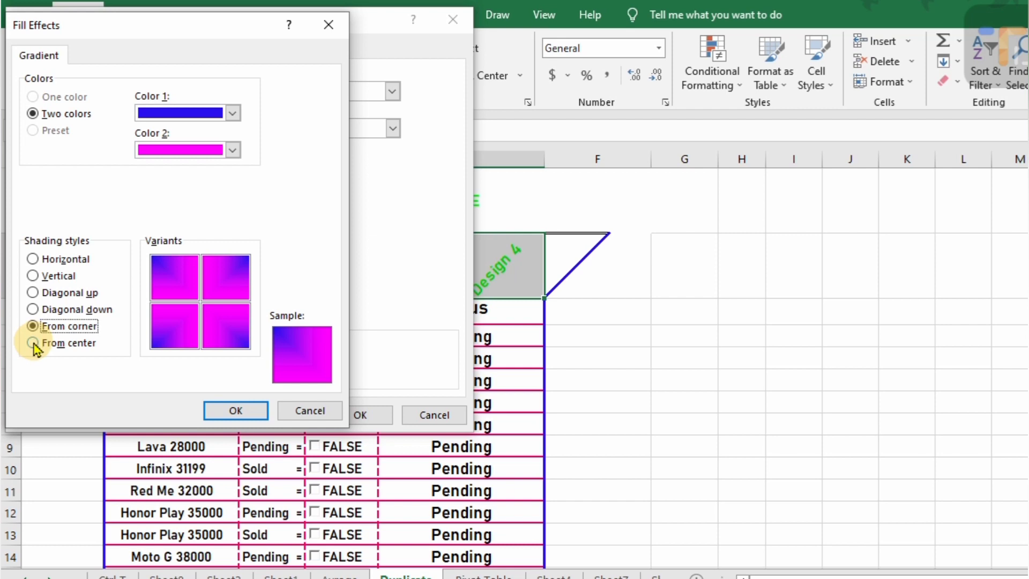
click(33, 343)
click(35, 327)
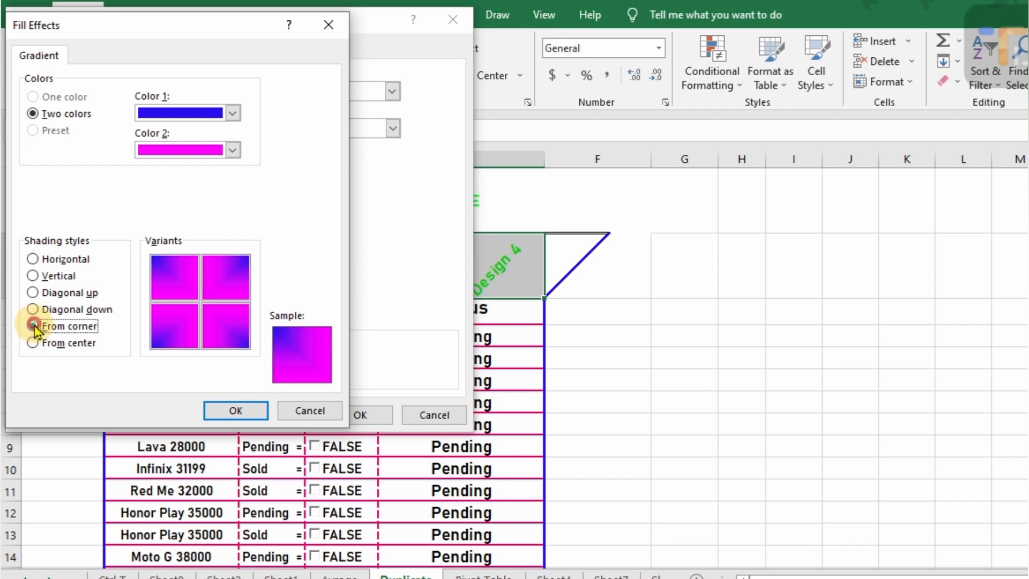
Try the From center, Diagonal down, Diagonal up and Vertical shading styles for the header gradient.
click(33, 344)
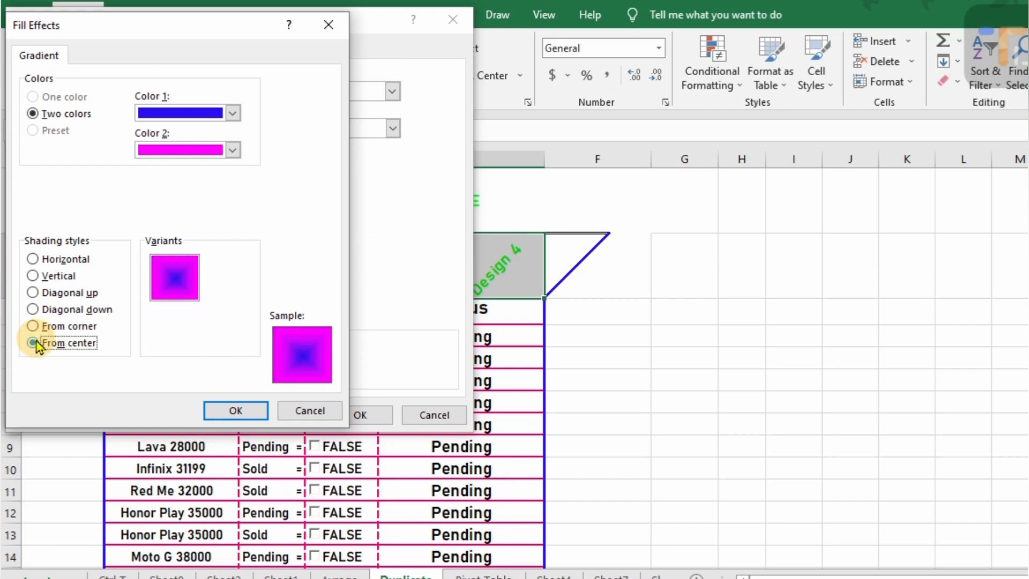
click(232, 413)
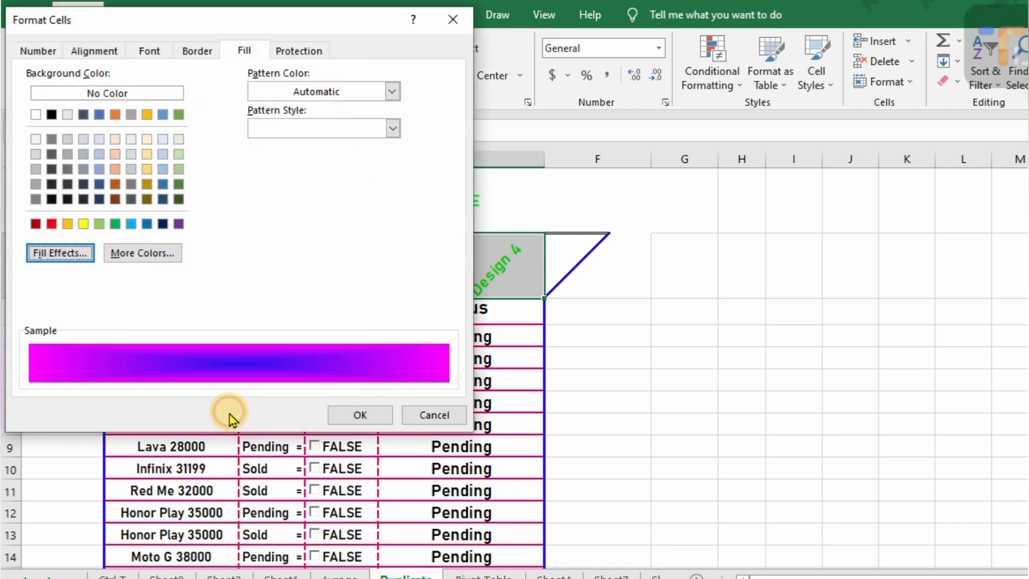
click(83, 260)
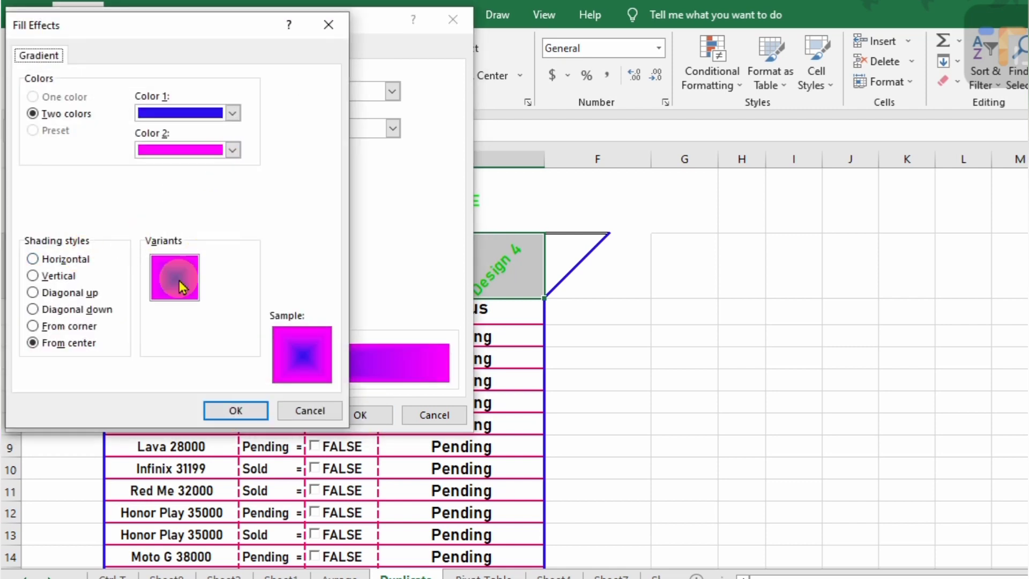
click(33, 309)
click(33, 293)
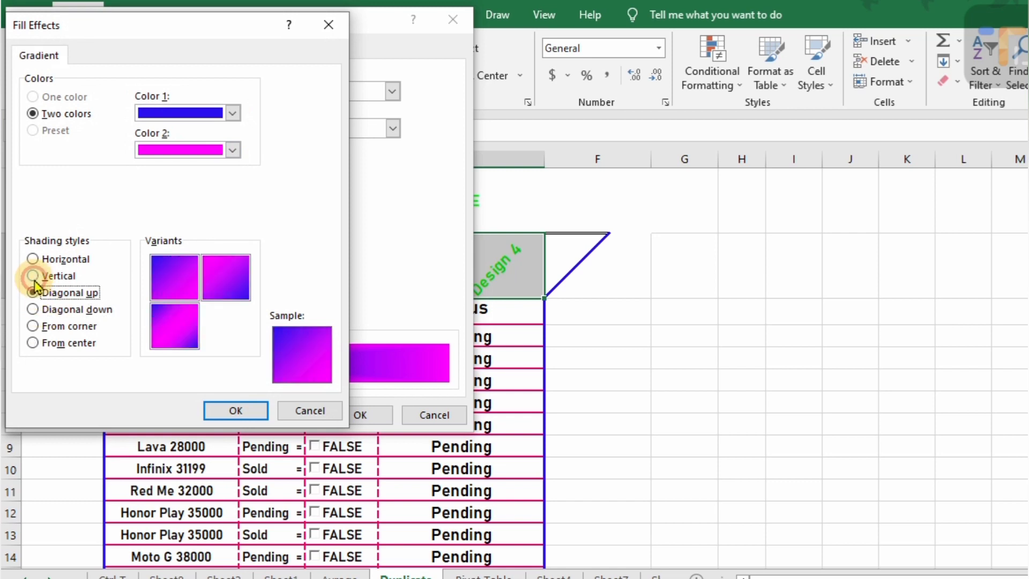
click(34, 276)
Apply a Horizontal gradient to the header cells B2:E2 with magenta as Color 1 and blue as Color 2.
click(32, 259)
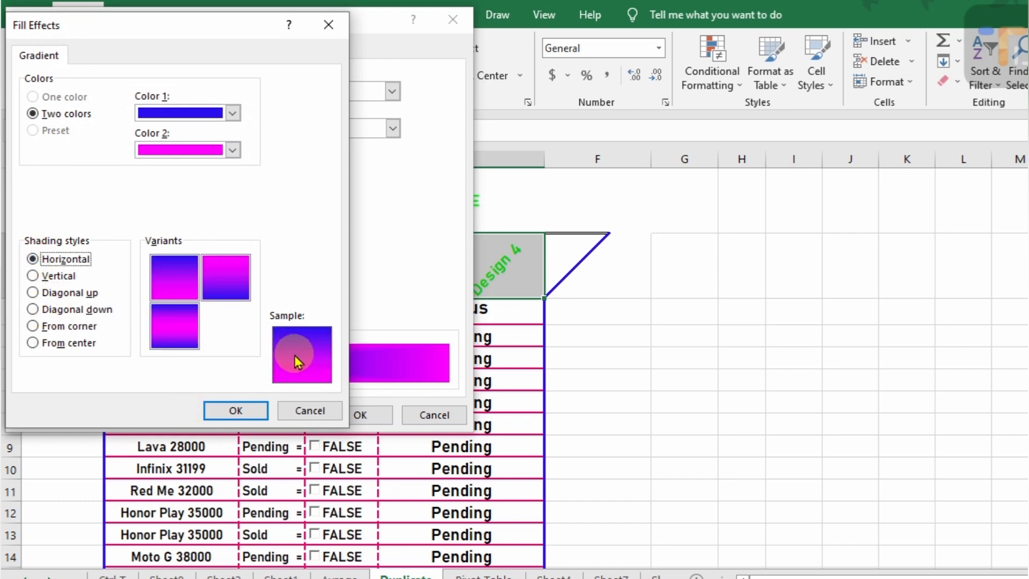
click(232, 150)
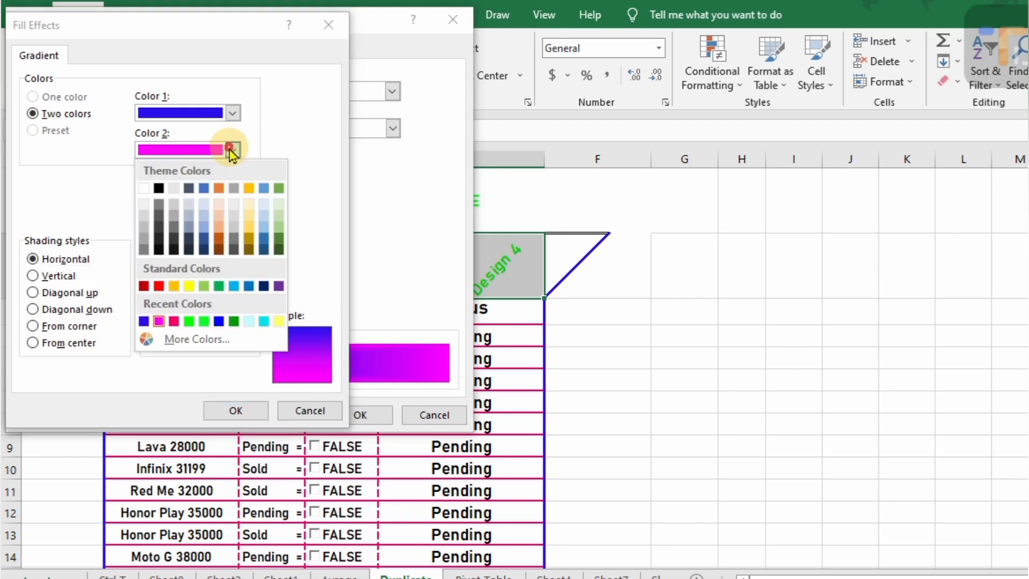
click(142, 322)
click(232, 112)
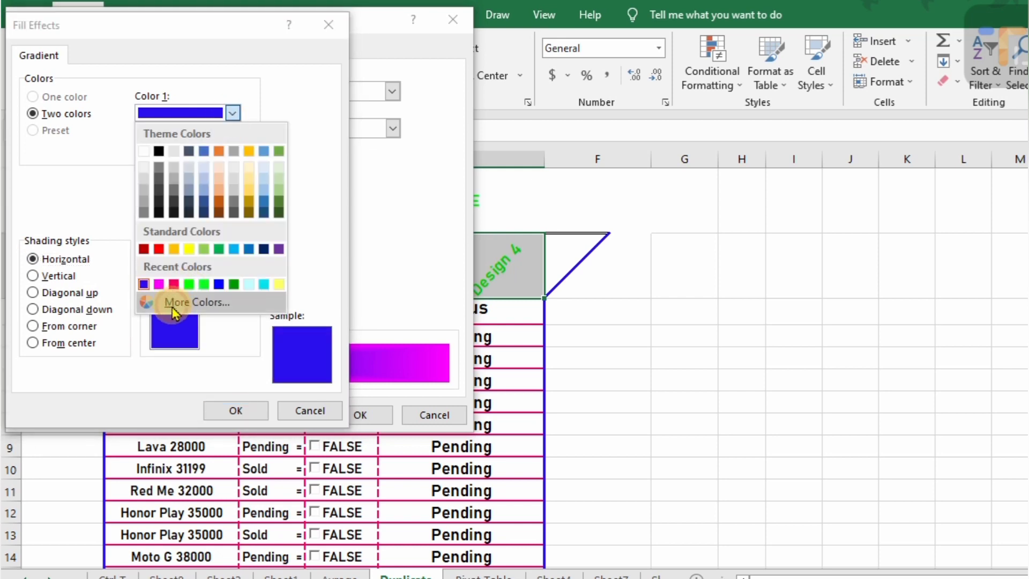
click(161, 283)
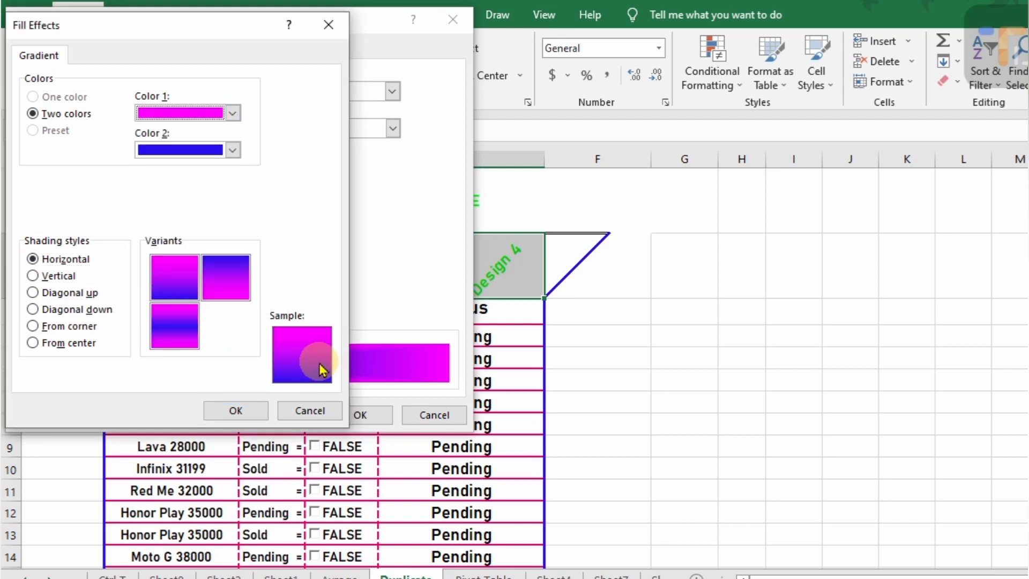
click(244, 410)
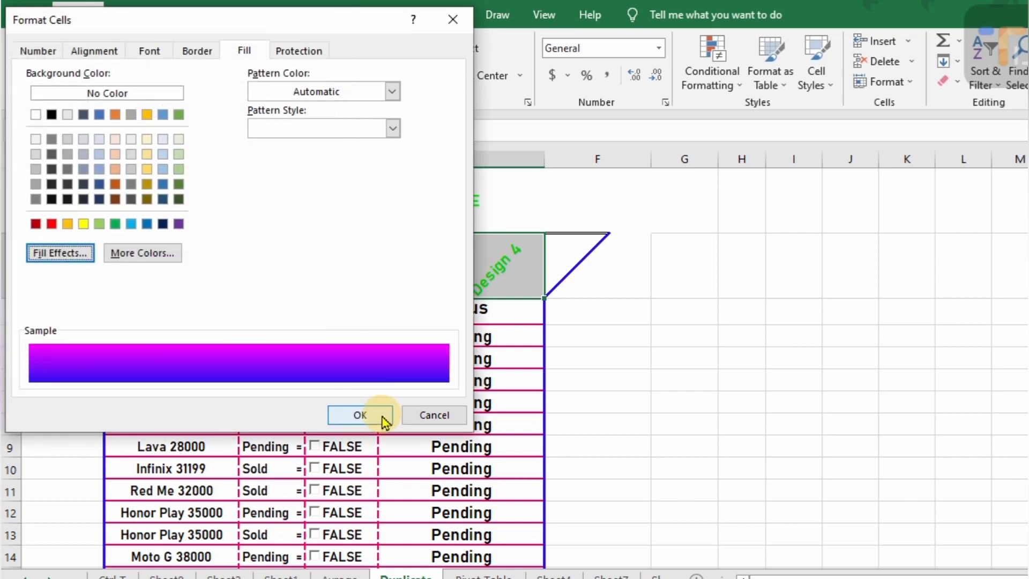
click(384, 419)
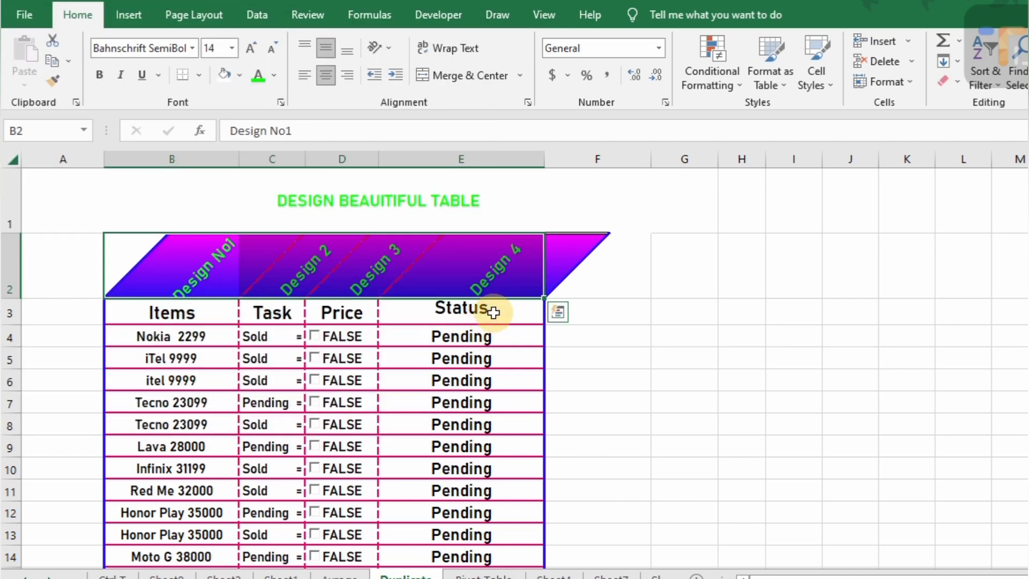
Make the header text in B2:E2 white and bold, and increase the height of row 2 slightly.
click(275, 81)
click(262, 133)
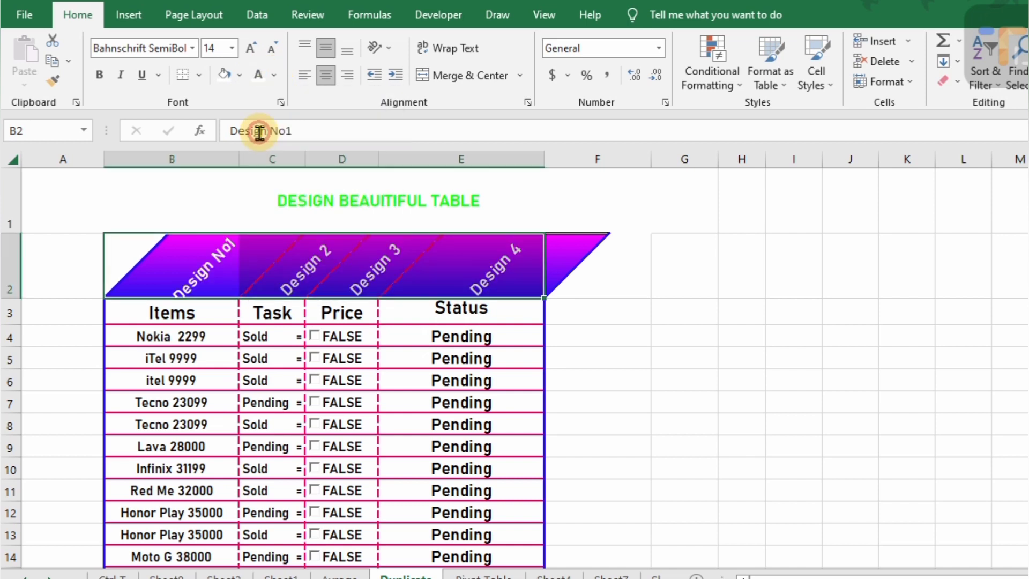
drag(18, 298, 19, 307)
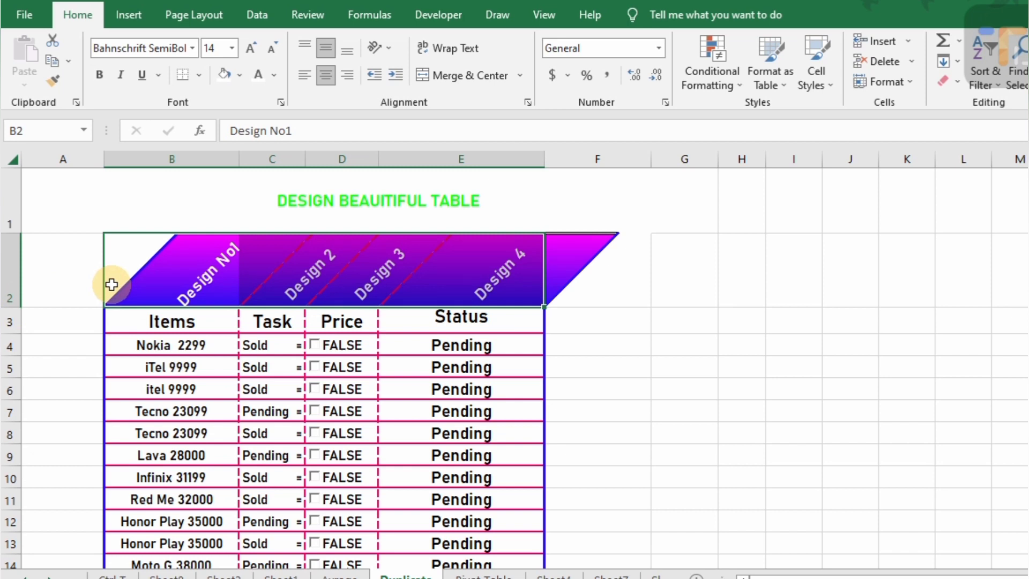
key(ctrl+b)
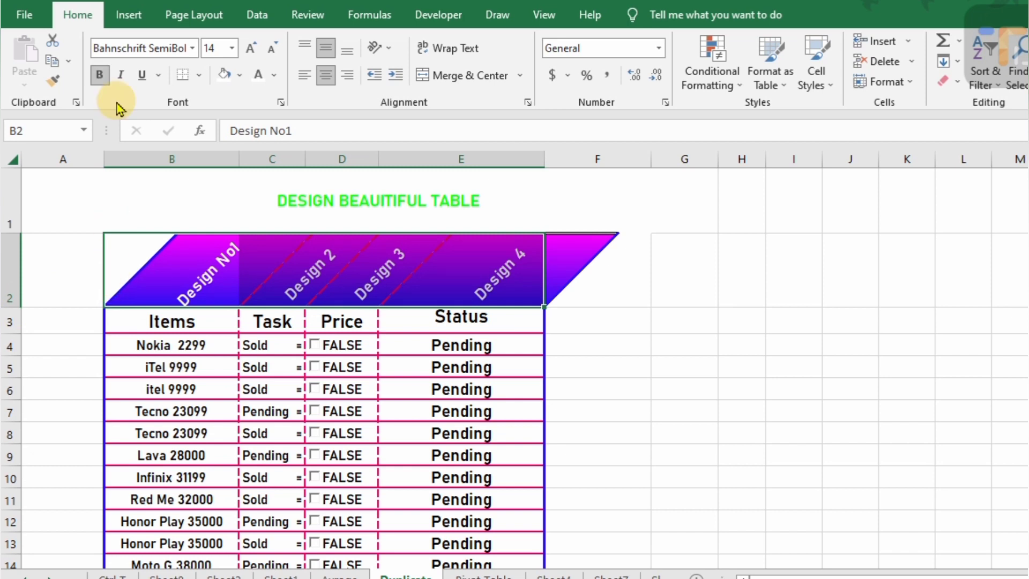
click(587, 295)
Select the Design 2 and Design 3 header cells C2:D2 and open their gradient fill effects.
click(296, 279)
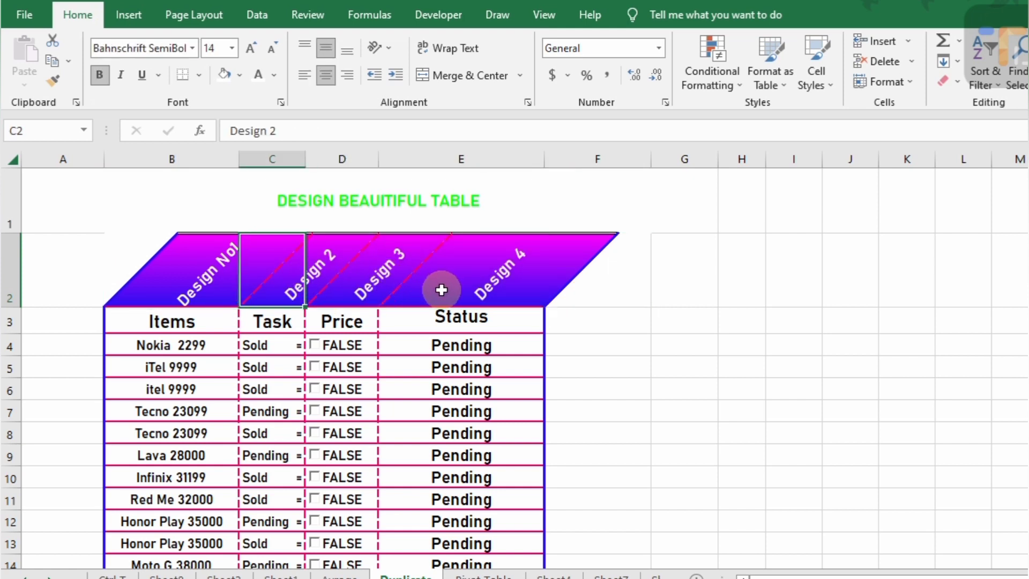
ctrl+click(380, 290)
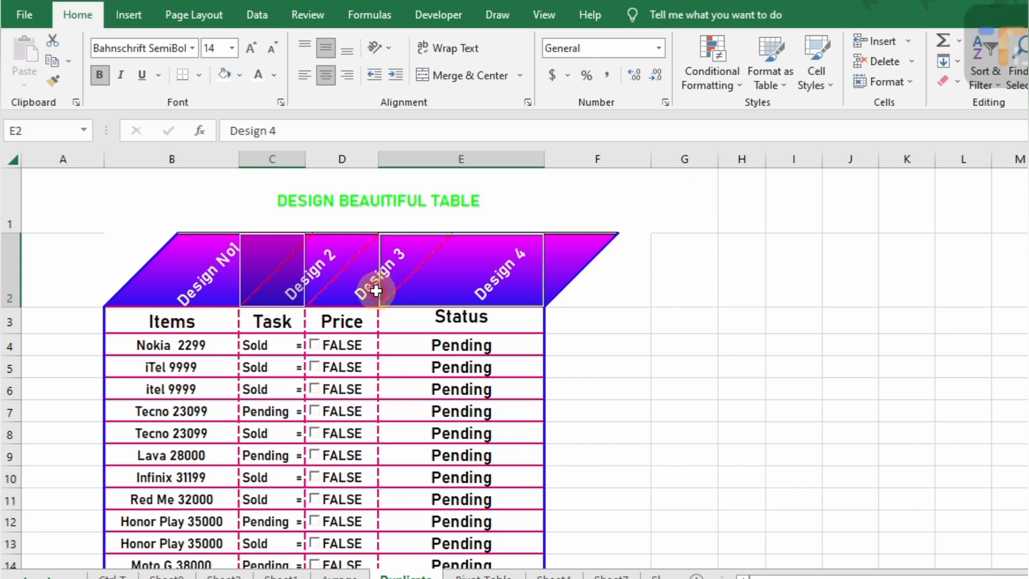
click(366, 292)
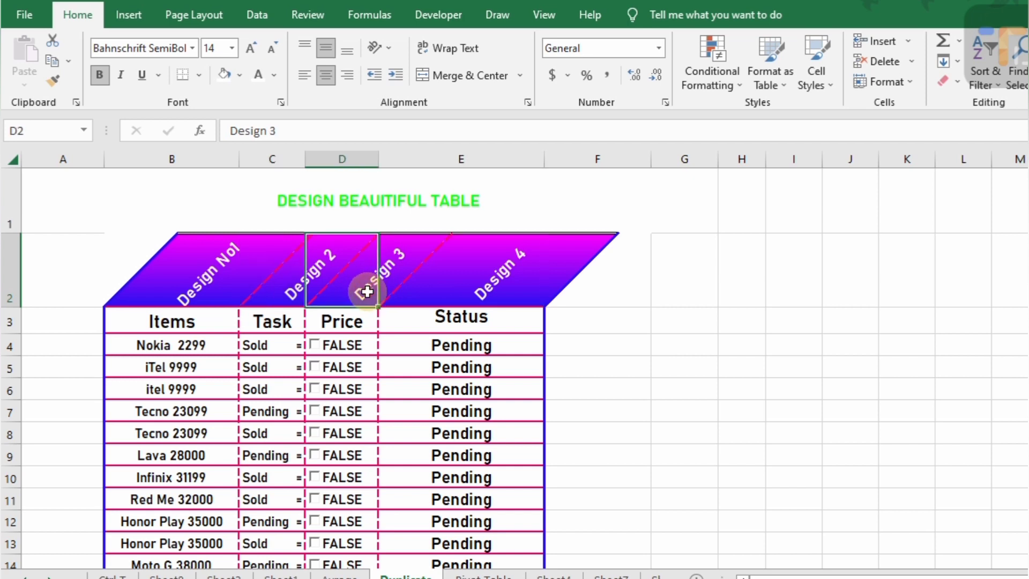
ctrl+click(276, 292)
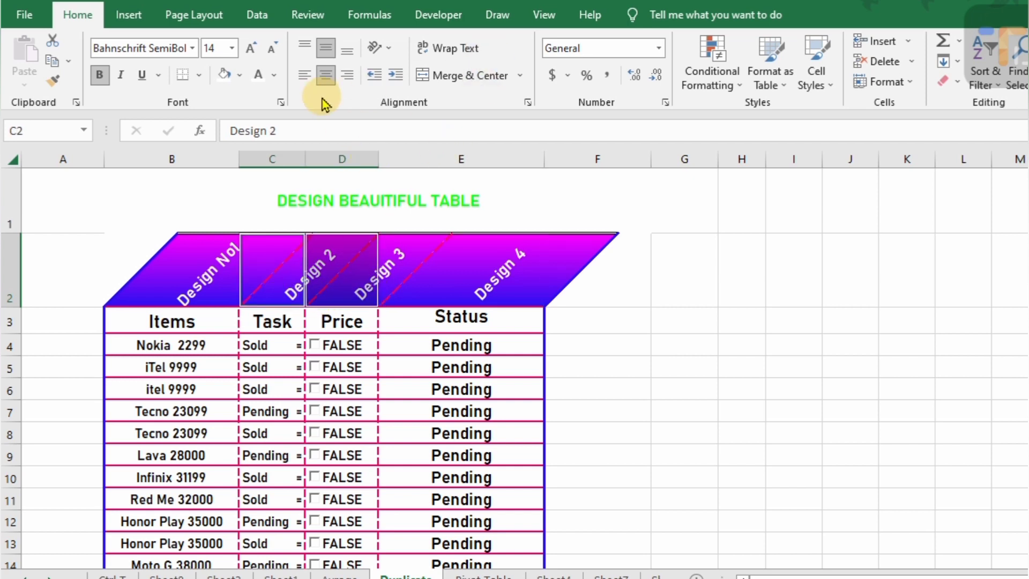
right_click(296, 268)
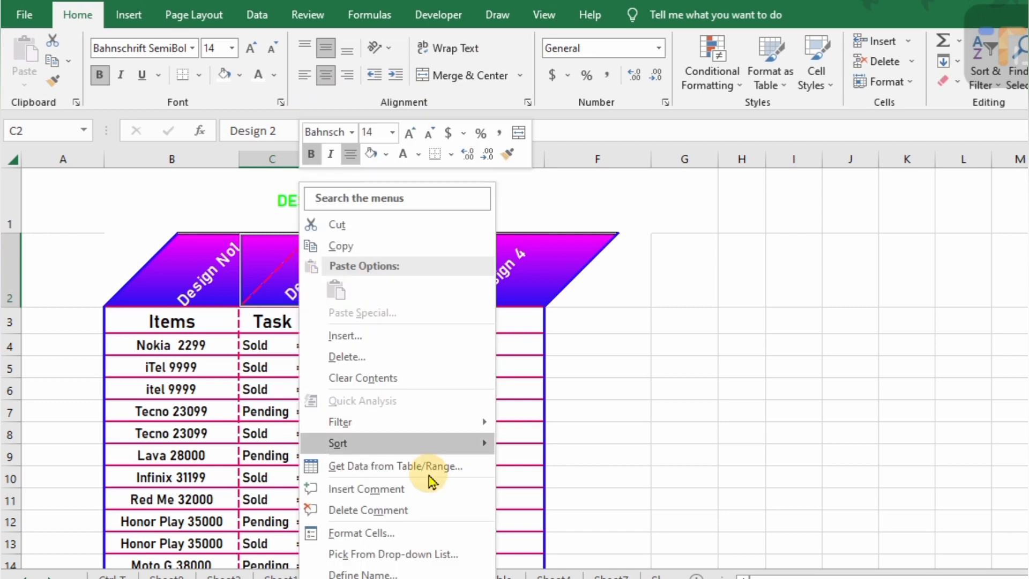
click(409, 531)
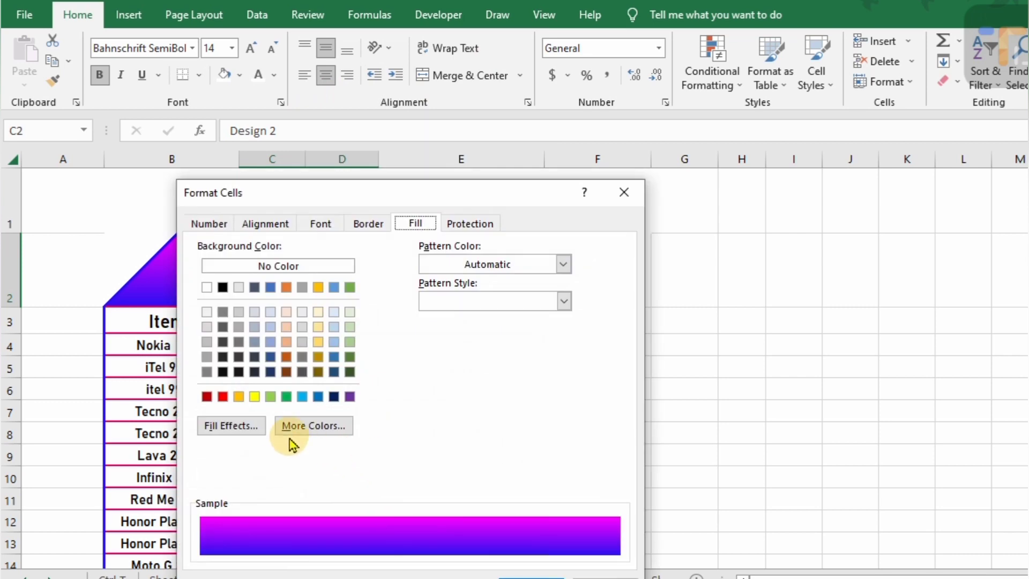
click(247, 427)
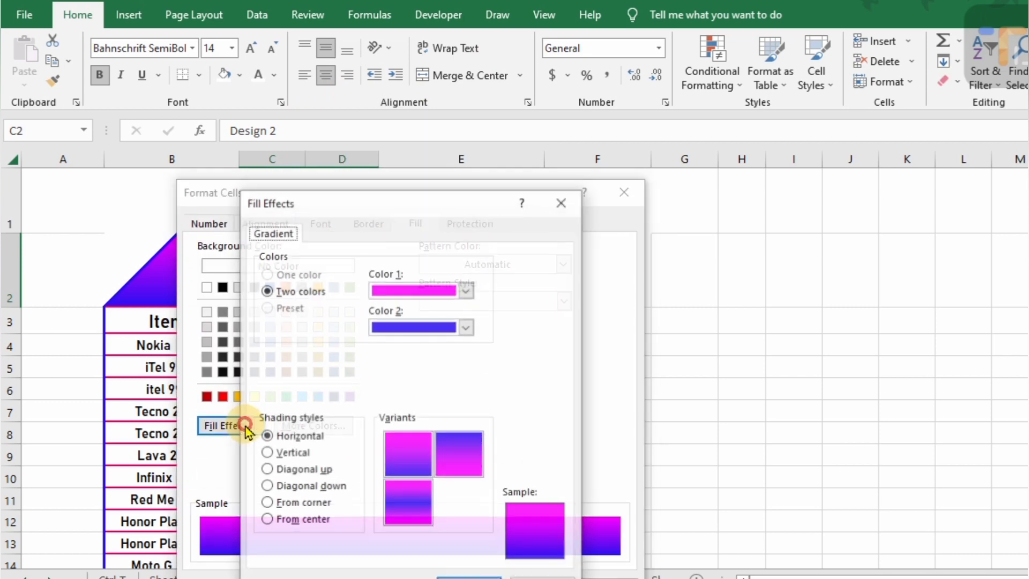
Try green as Color 1 of the gradient for C2:D2 with the first variant.
click(467, 290)
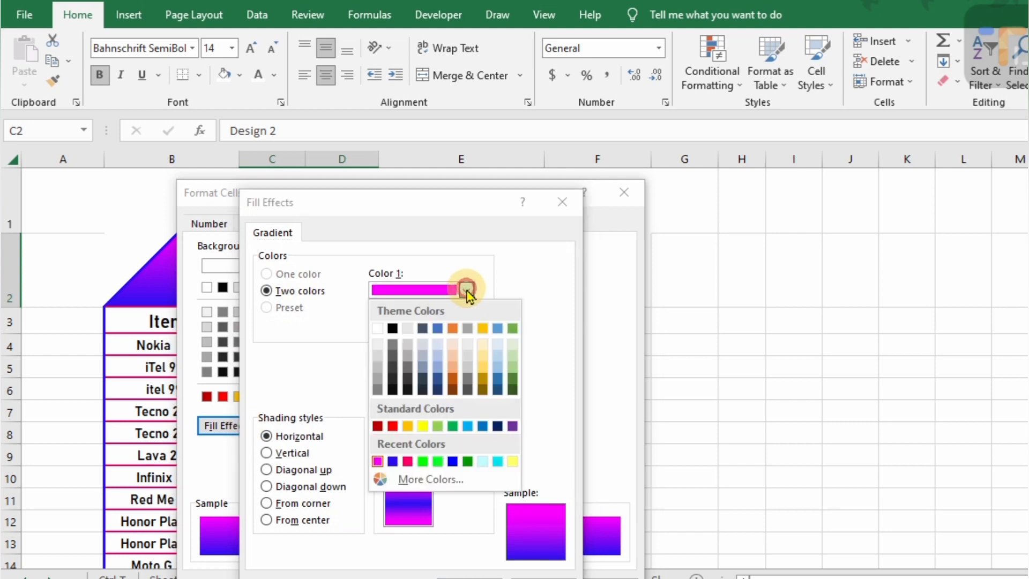
click(423, 461)
click(466, 327)
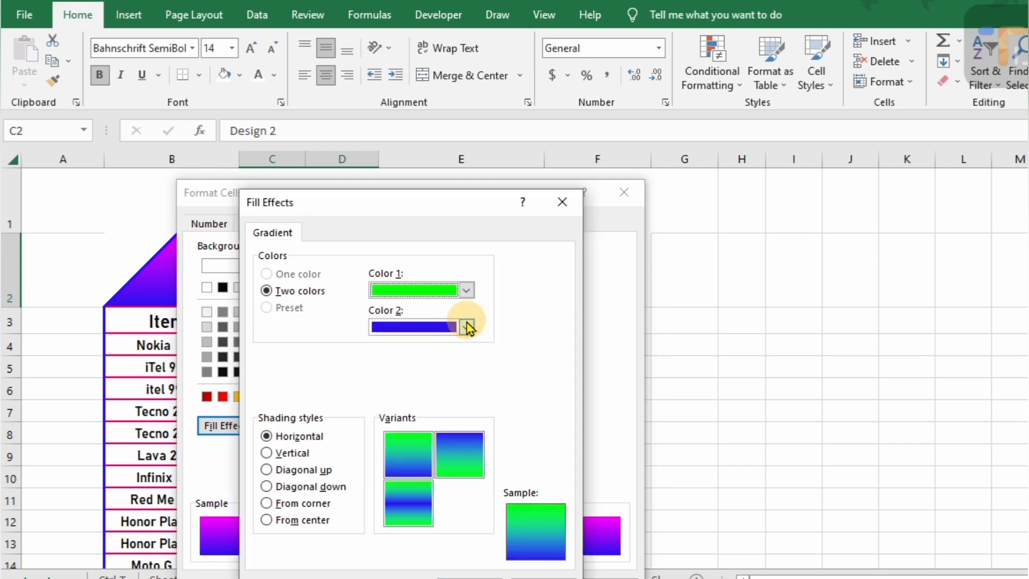
click(421, 458)
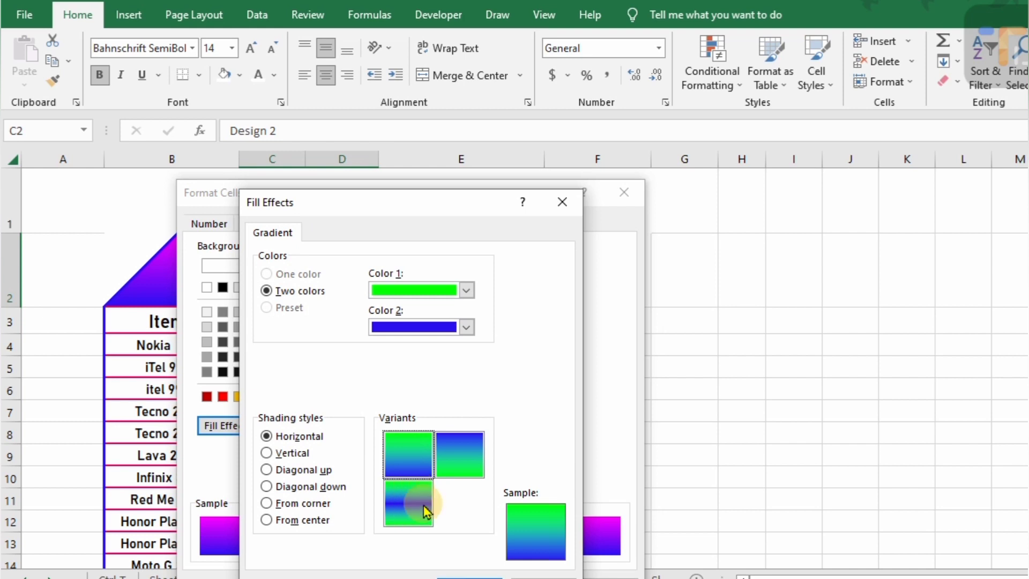
Apply a Horizontal gradient to C2:D2 with blue as Color 1 and green as Color 2, using the first variant.
click(467, 327)
click(378, 498)
click(466, 290)
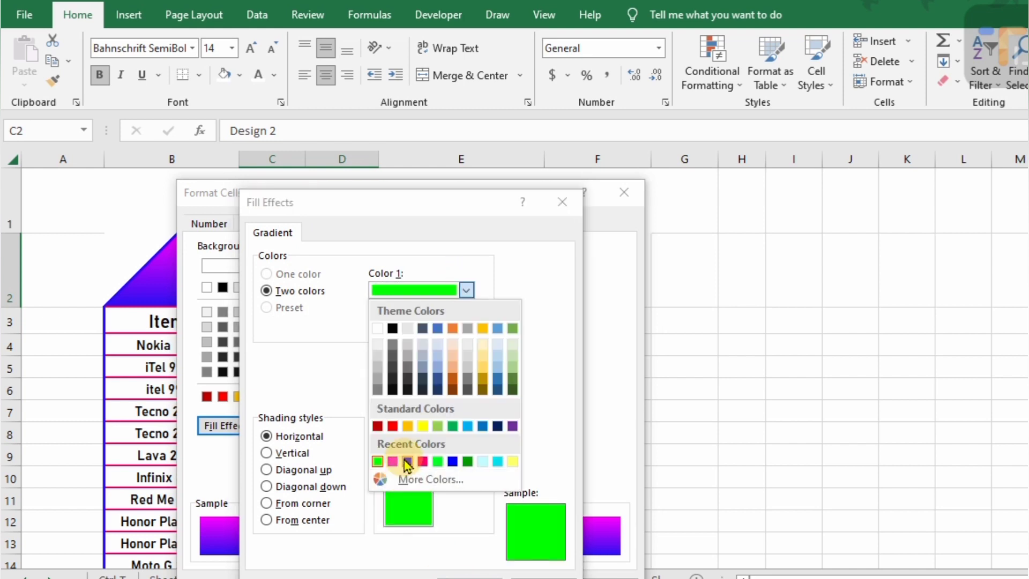
click(451, 461)
click(420, 466)
click(470, 578)
click(528, 578)
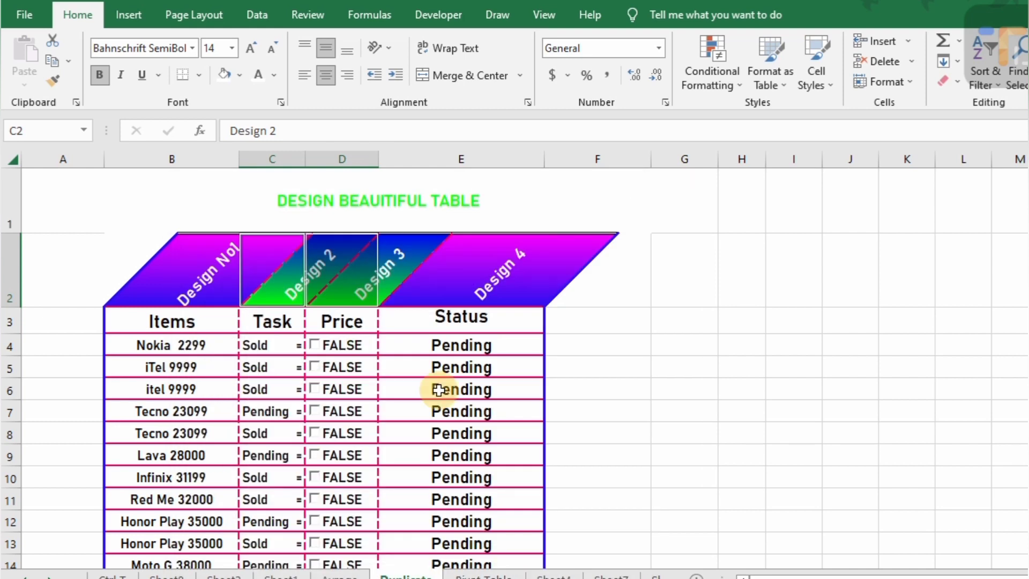
Give the Design 4 header cell E2 a gradient with red as Color 1, using the Horizontal variant that runs from blue down to red.
click(508, 284)
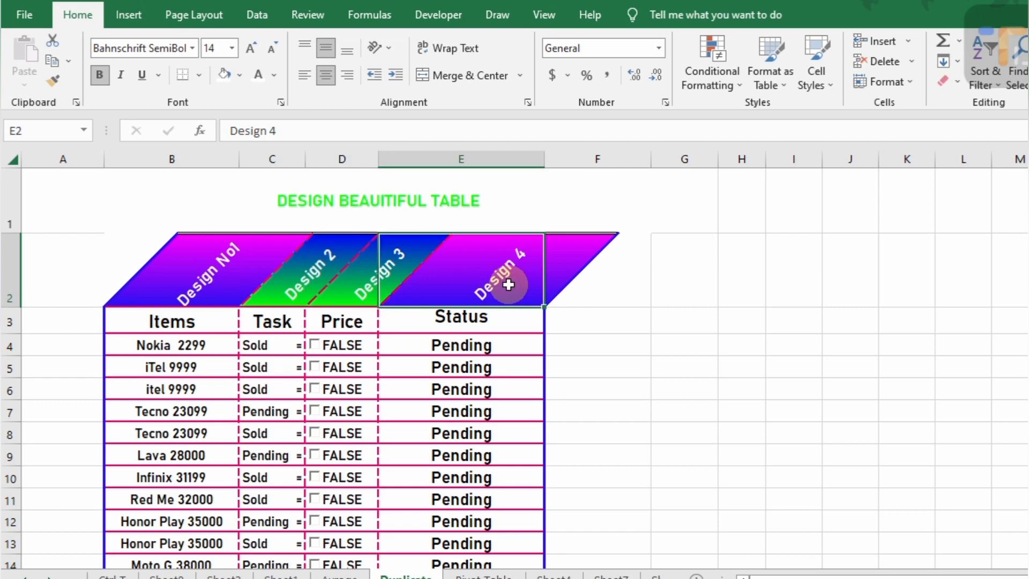
right_click(508, 284)
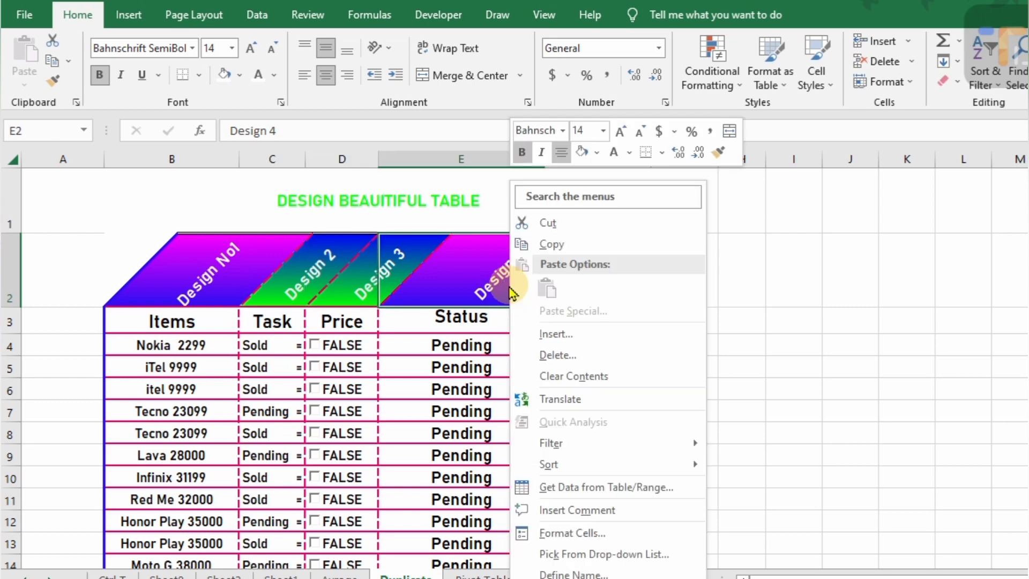
click(579, 533)
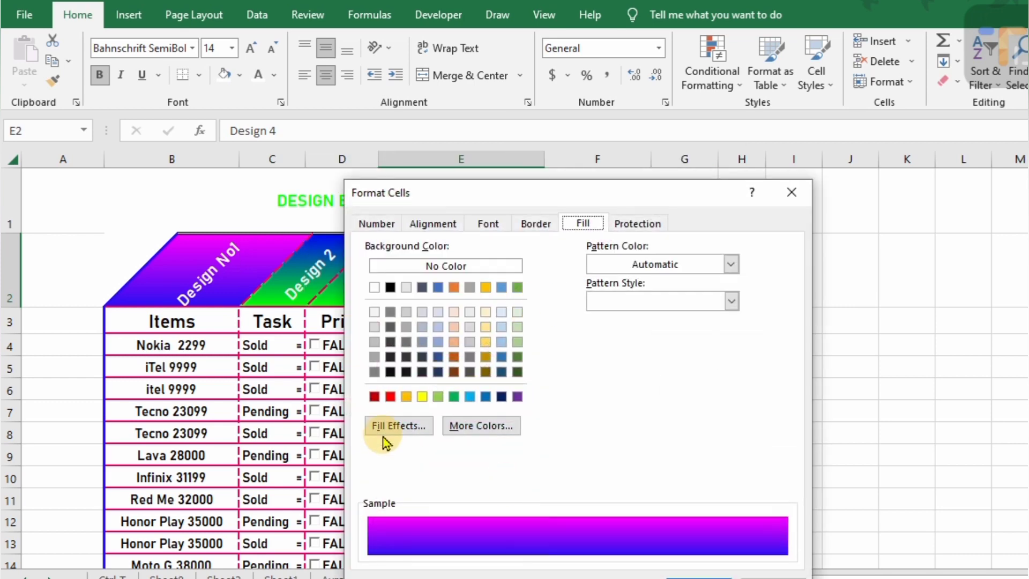
click(397, 427)
click(634, 291)
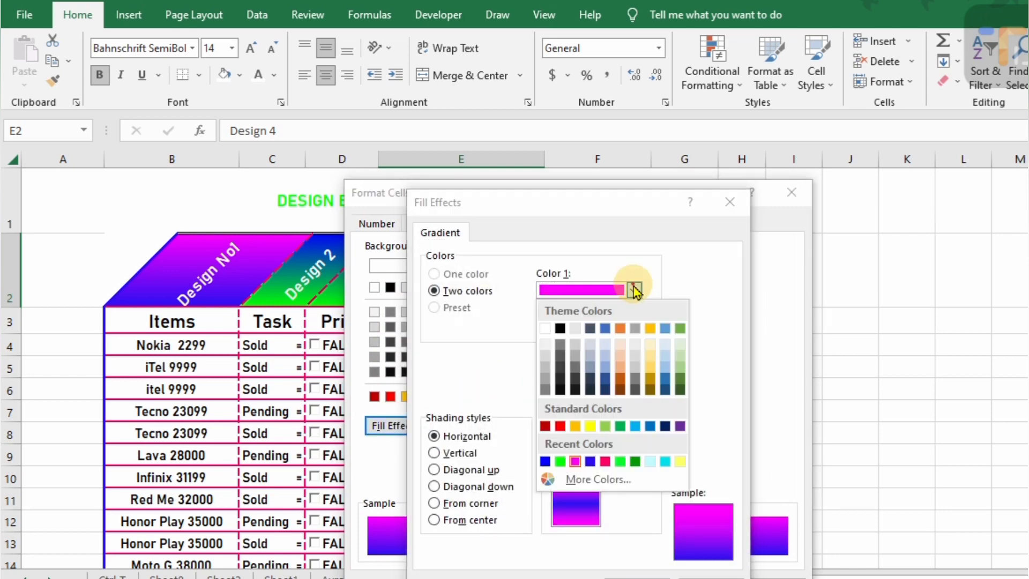
click(560, 426)
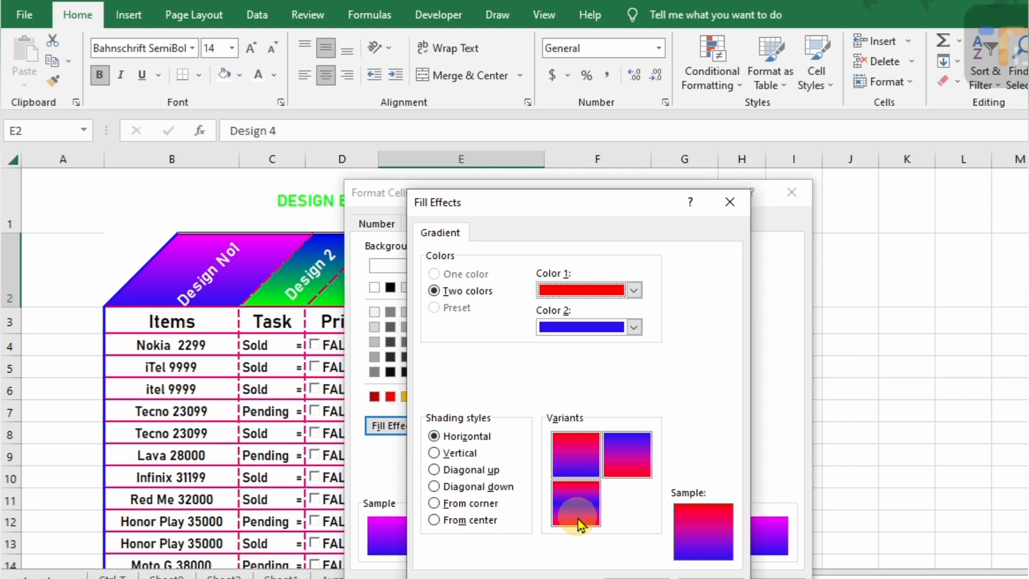
click(624, 458)
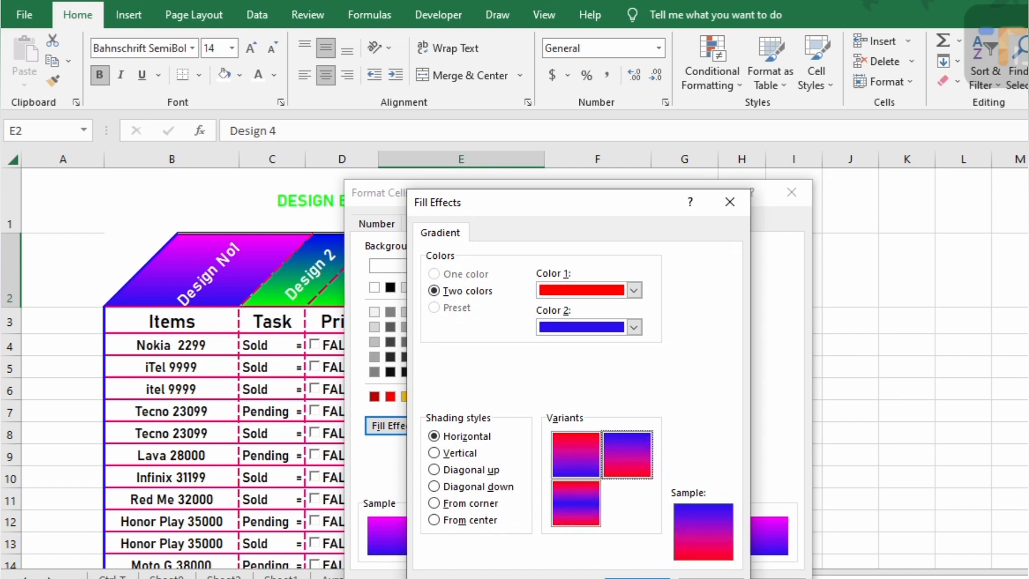
click(638, 574)
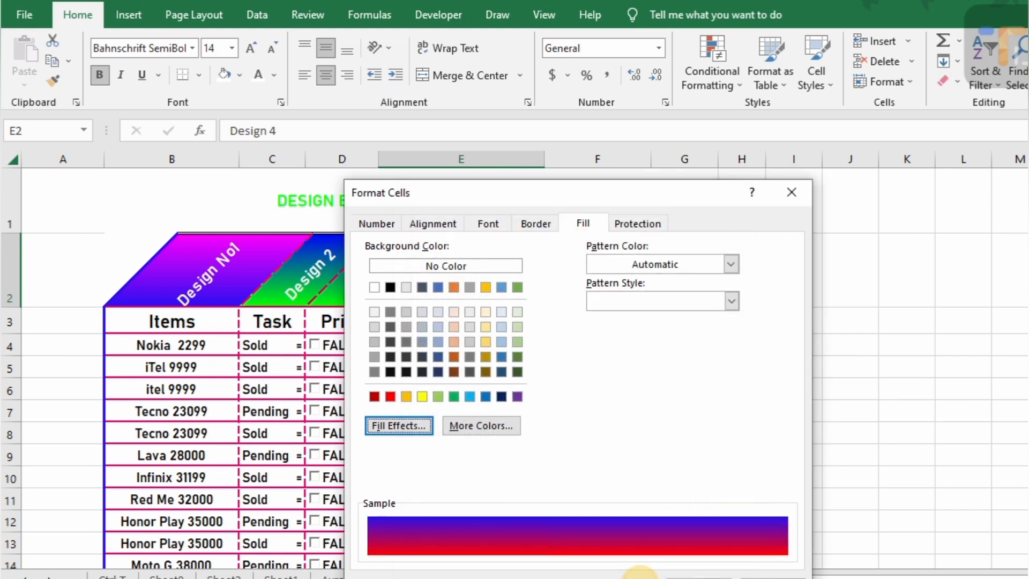
click(700, 575)
click(685, 433)
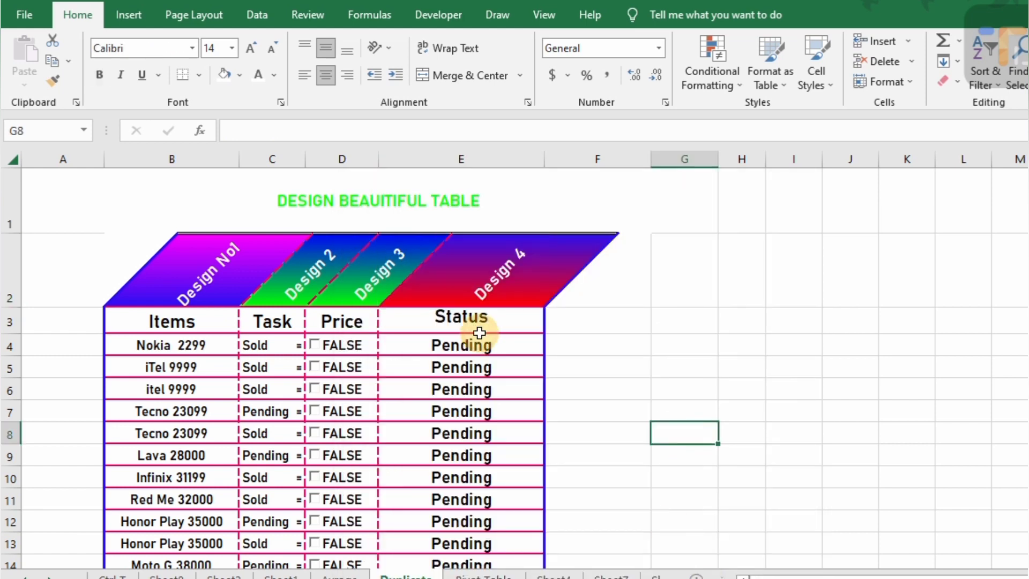
Give the Design 3 header D2 a Horizontal gradient with turquoise as Color 2, using the variant with the turquoise band in the middle.
click(354, 289)
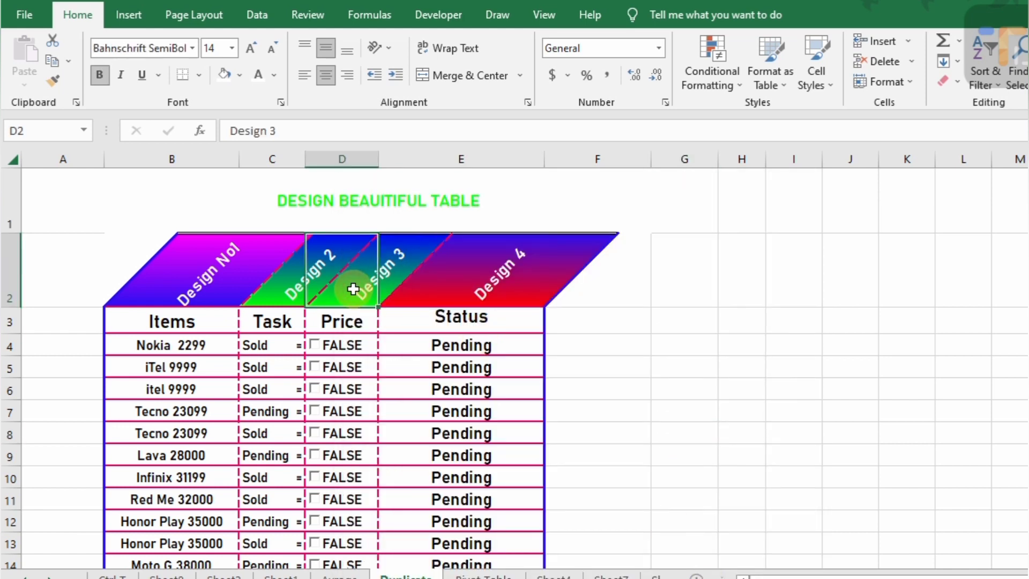
click(882, 82)
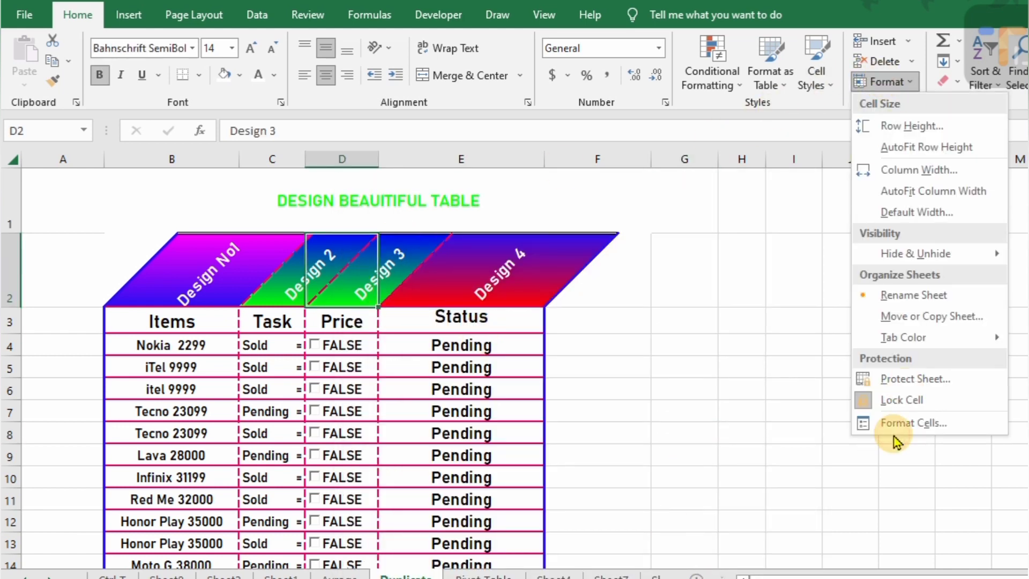
click(906, 422)
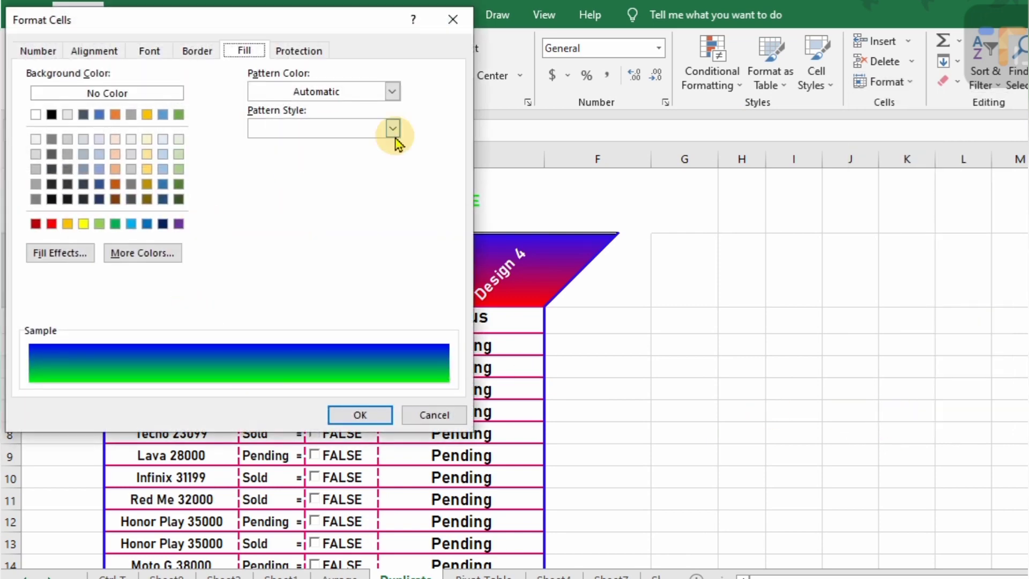
click(75, 252)
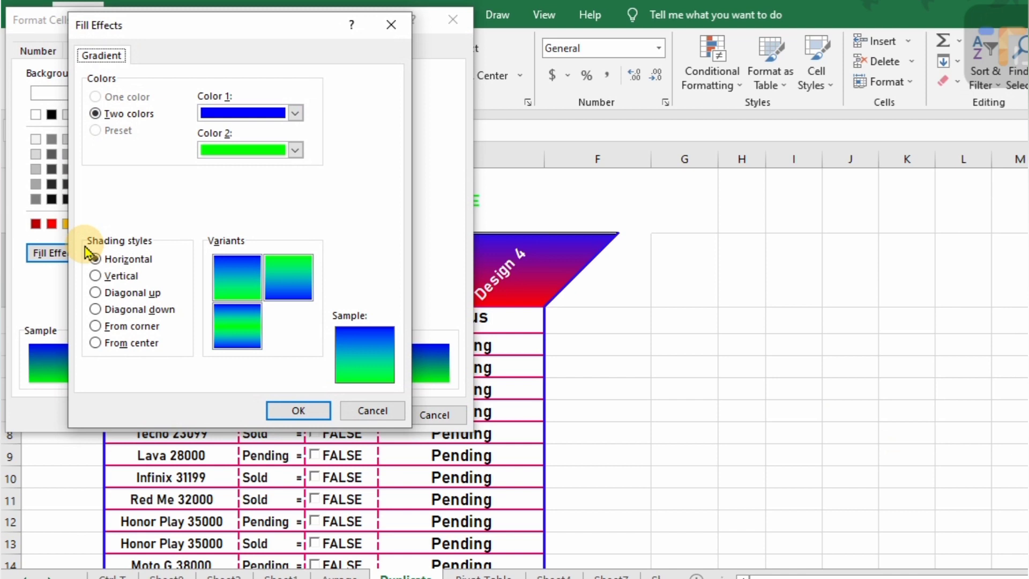
click(295, 150)
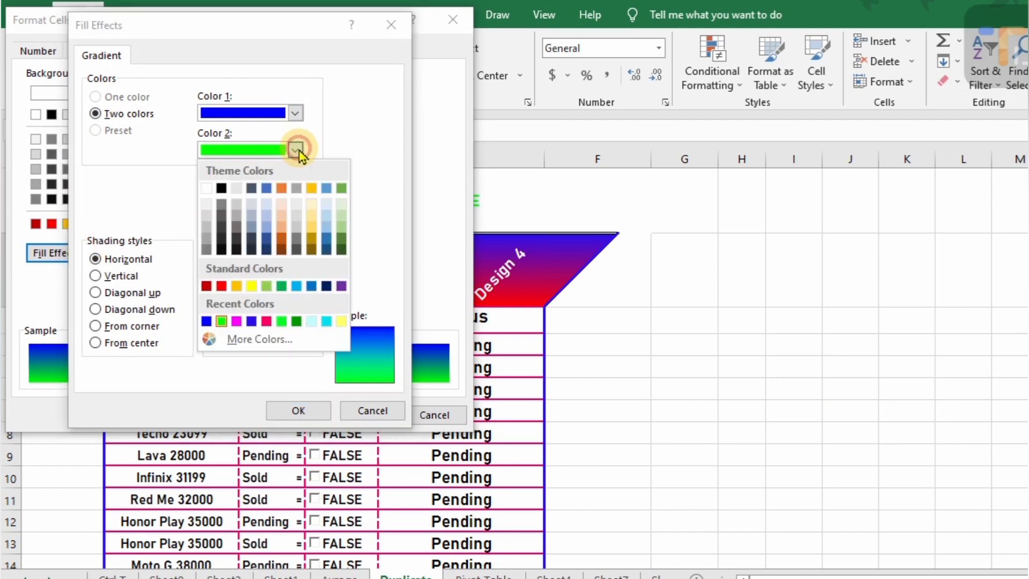
click(325, 321)
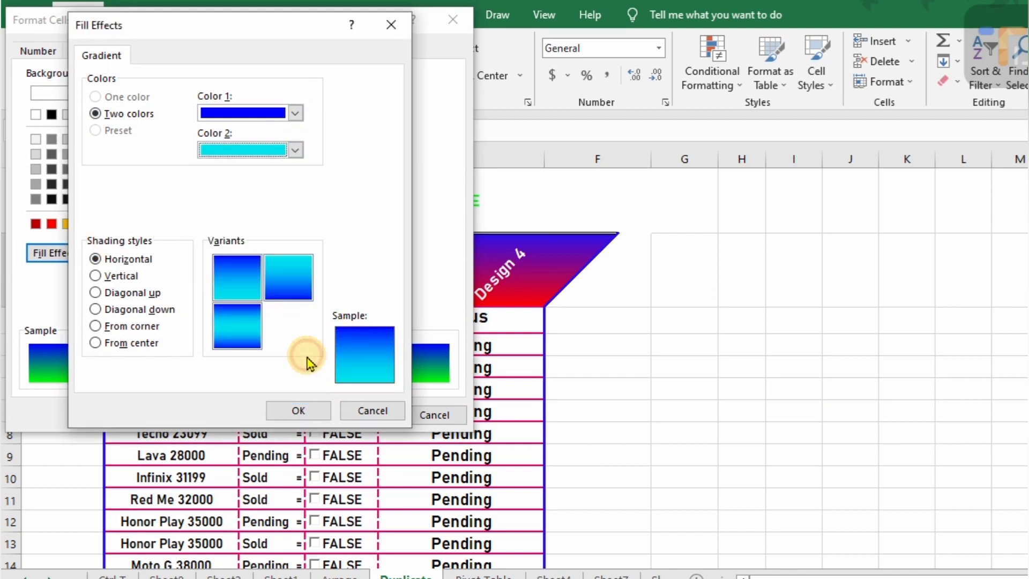
click(240, 343)
click(315, 413)
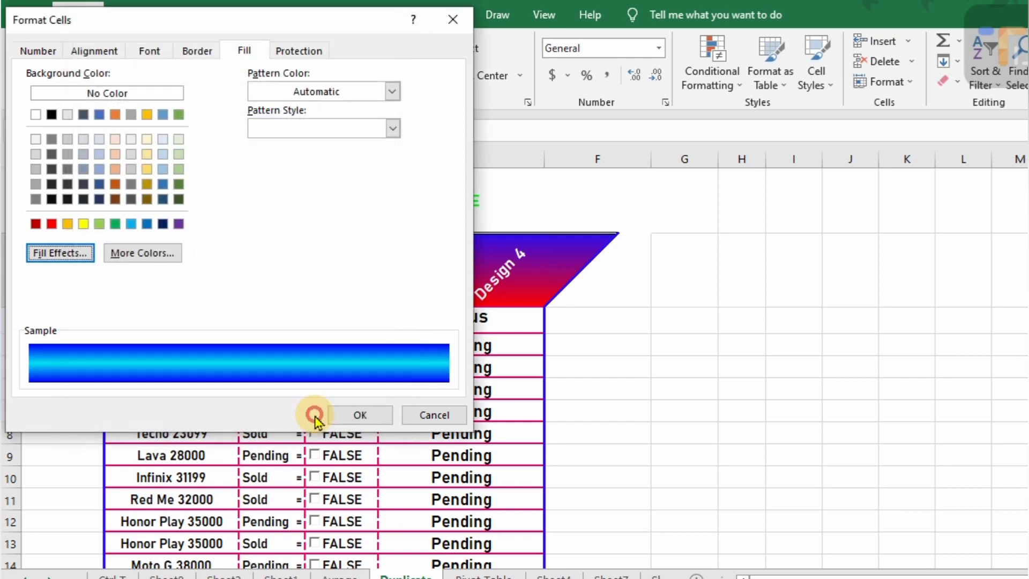
click(351, 416)
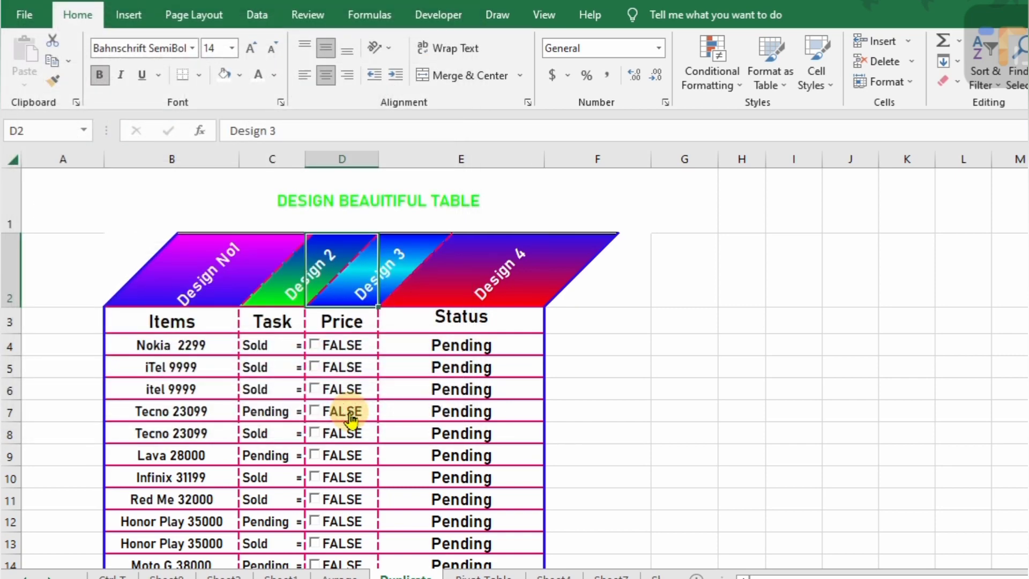
Narrow column A beside the table and enter the heading S.NO in A2.
click(201, 331)
drag(105, 159, 63, 160)
click(69, 255)
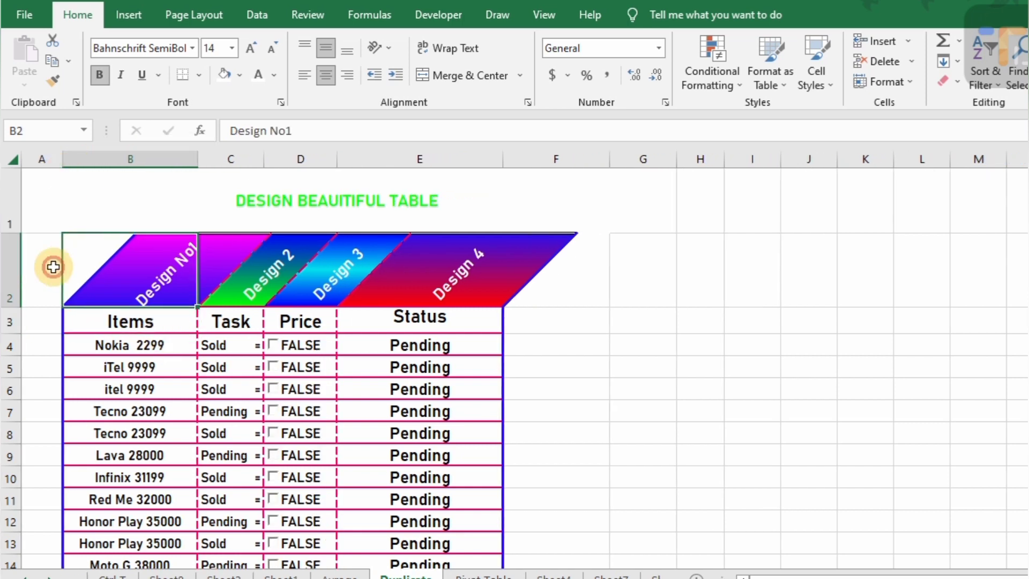
click(50, 264)
click(374, 54)
click(379, 69)
text(S)
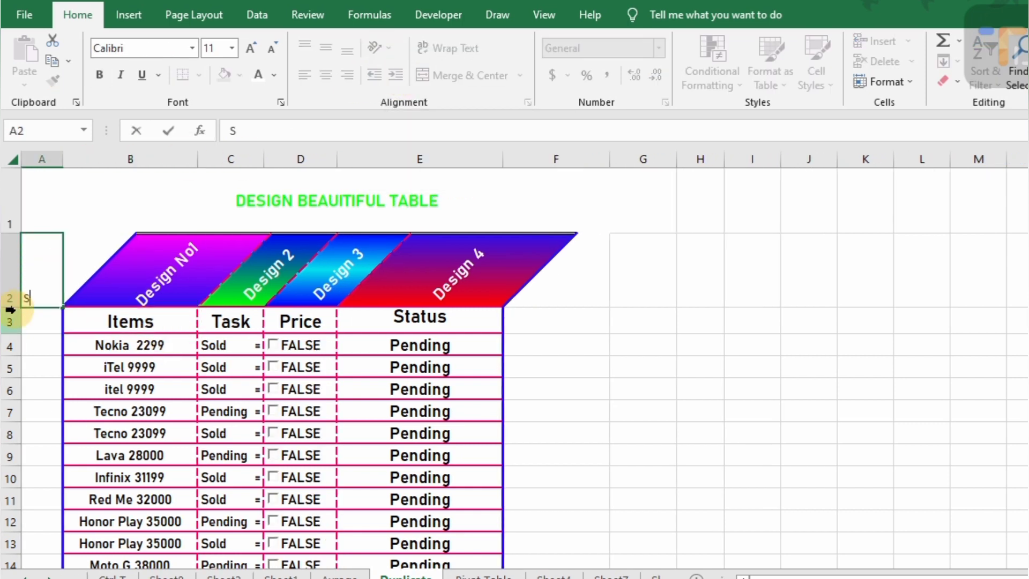
text(.NO)
key(Return)
Set a Horizontal gradient for the S.NO cell A2 with yellow as Color 1 and pink as Color 2, using the pink-centered variant.
click(46, 287)
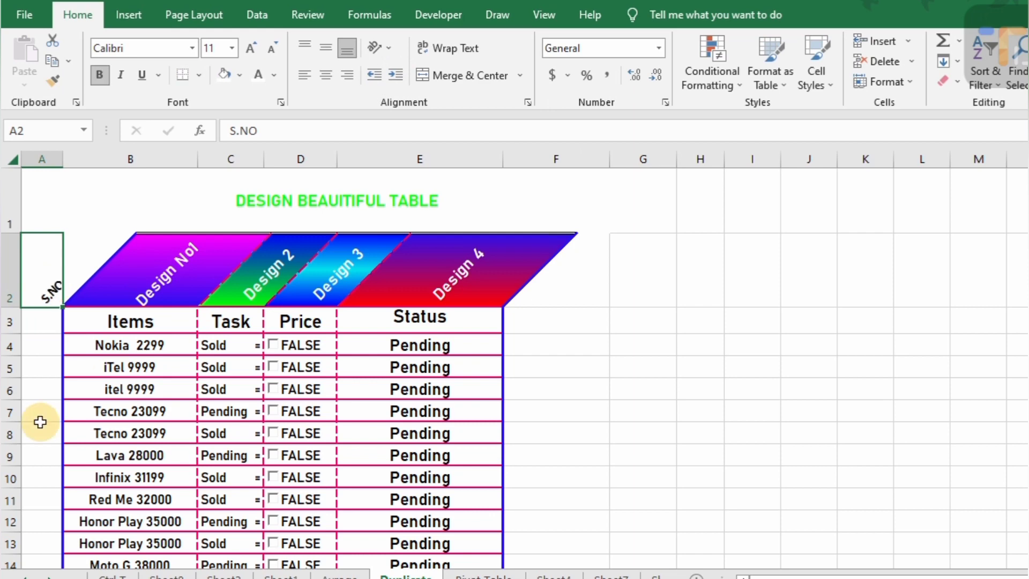
click(782, 72)
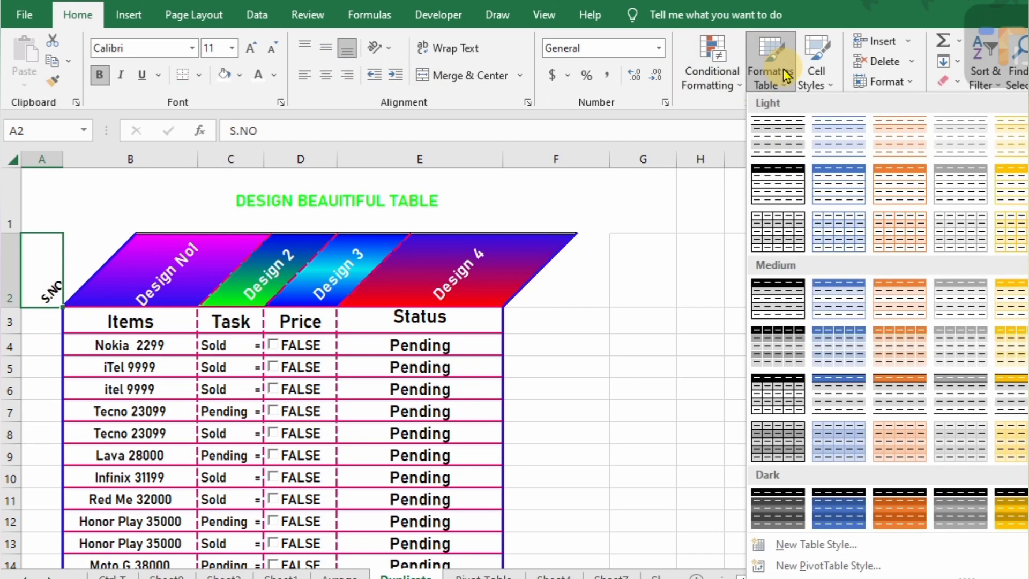
click(883, 82)
click(914, 423)
click(50, 253)
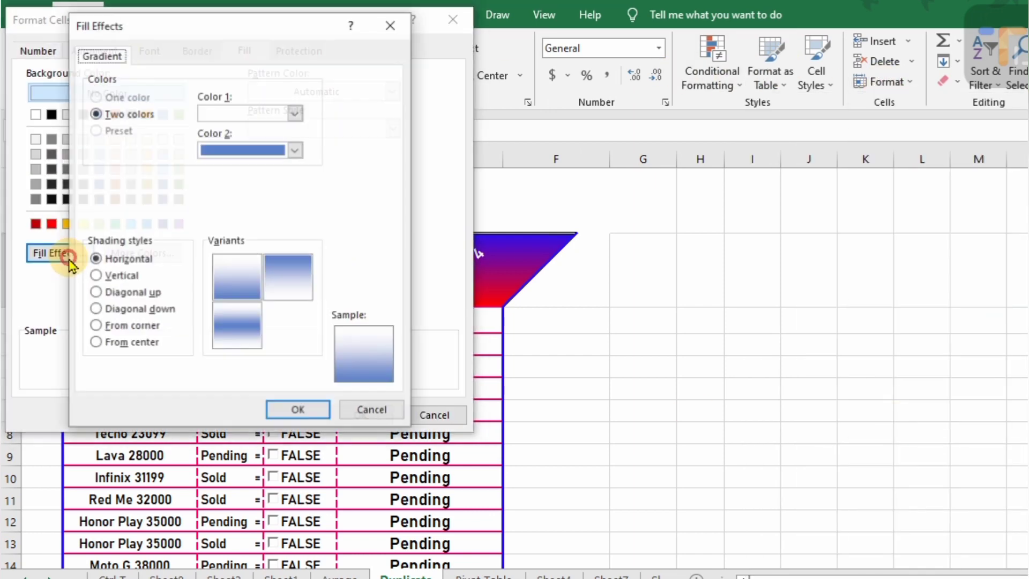
click(294, 113)
click(248, 248)
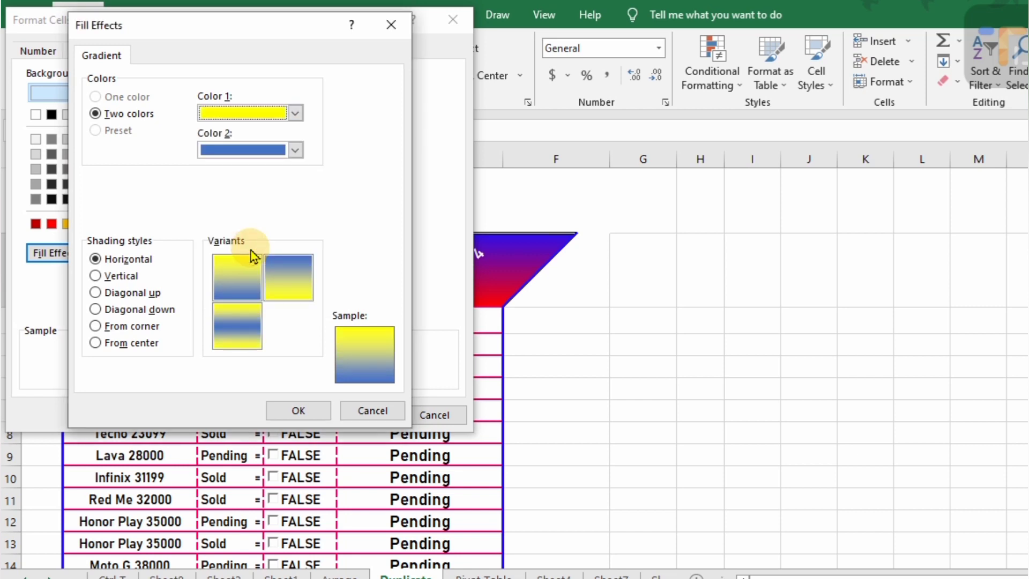
click(294, 150)
click(269, 320)
click(255, 325)
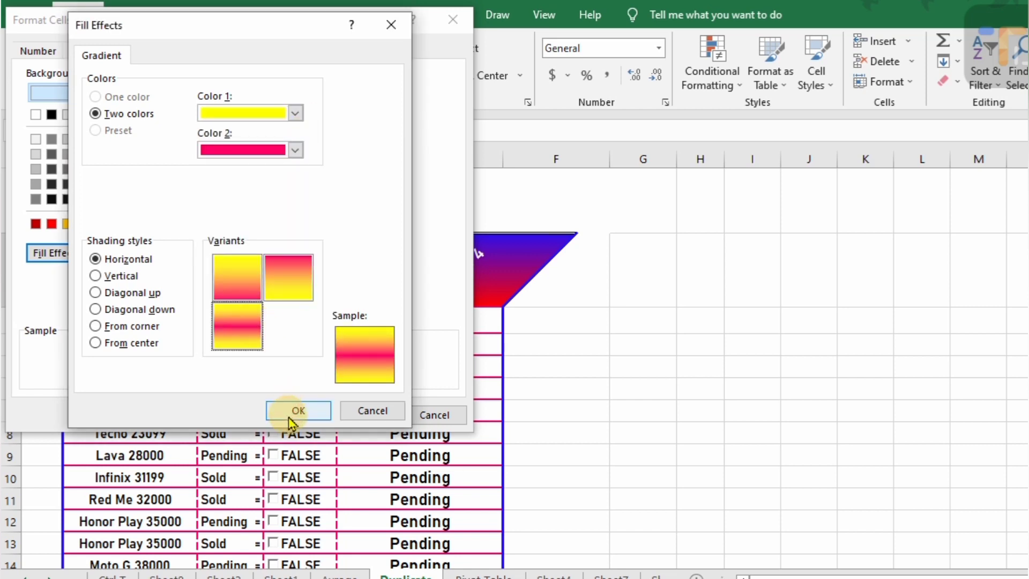
click(293, 413)
Change the S.NO cell's gradient to Vertical shading with the pink-centered variant and apply the fill.
click(43, 254)
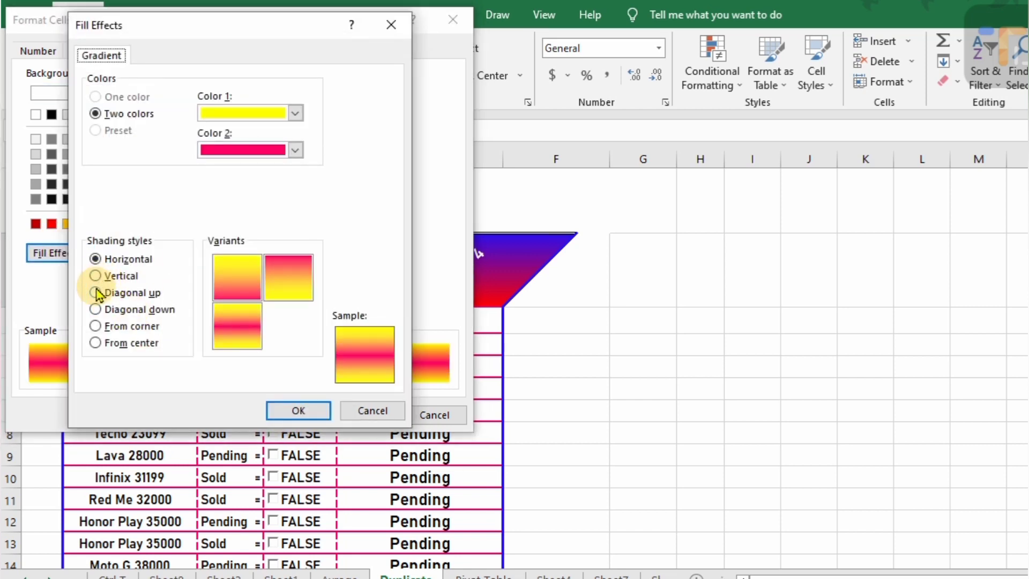
click(96, 276)
click(236, 323)
click(303, 413)
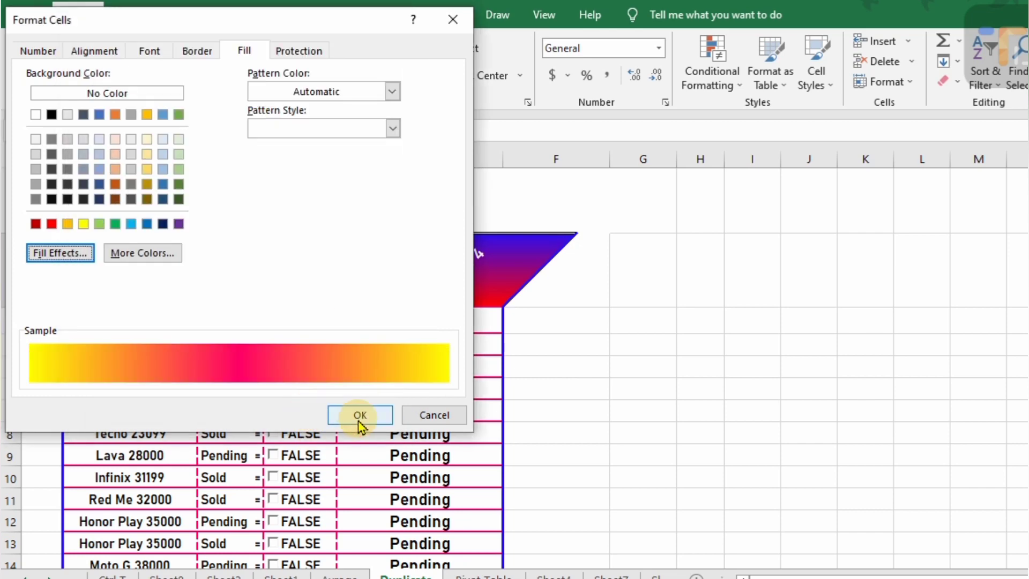
click(360, 417)
Number the table rows in column A from 1 starting at A3, and make the numbers centered and bold.
click(47, 329)
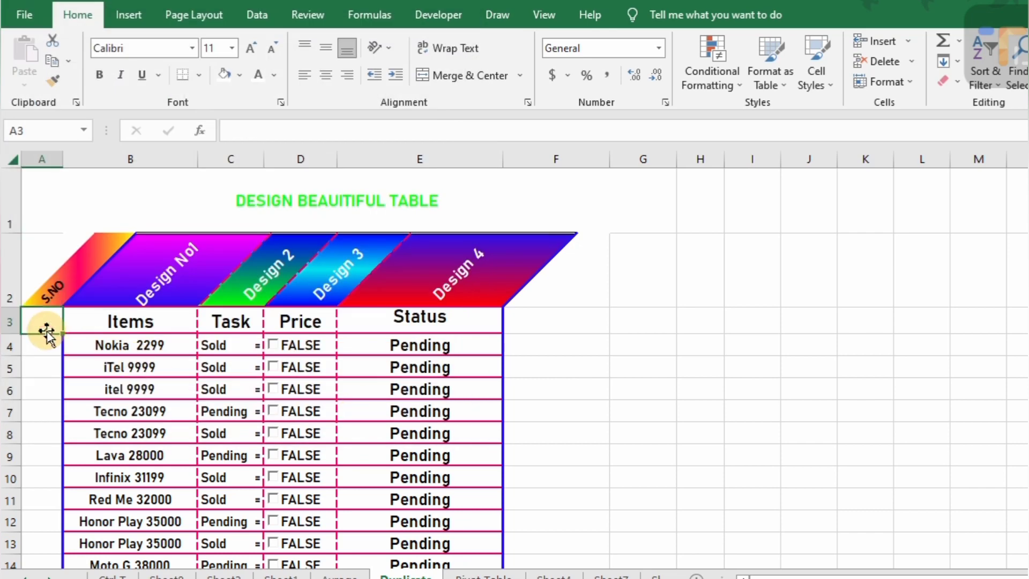
text(1)
key(Return)
click(46, 329)
drag(62, 333, 51, 525)
click(322, 78)
key(ctrl+b)
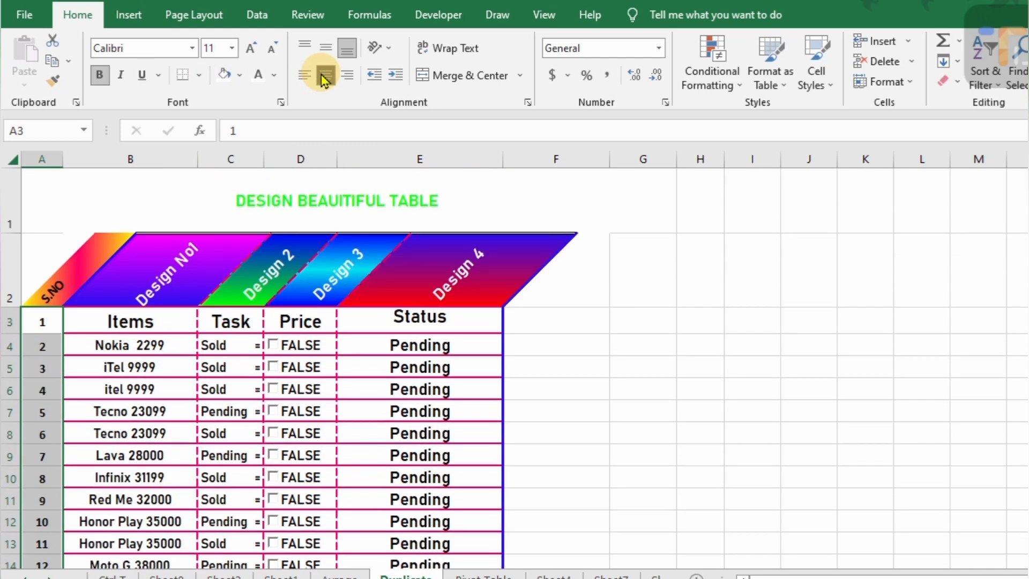
Make the serial numbers white and fill their cells with a Vertical gradient using black as Color 1, in the blue-centered variant.
click(258, 75)
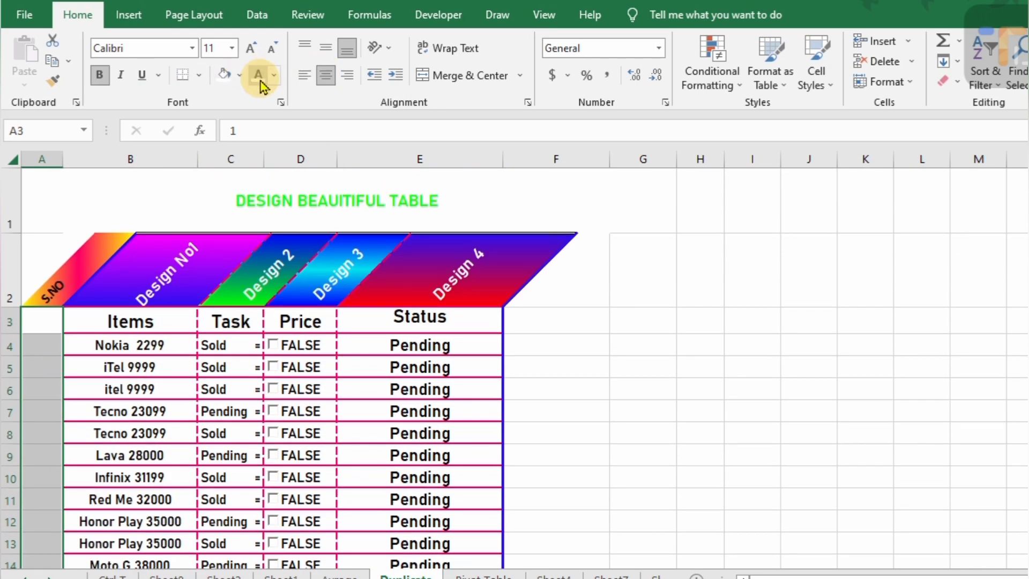
key(ctrl+1)
click(63, 254)
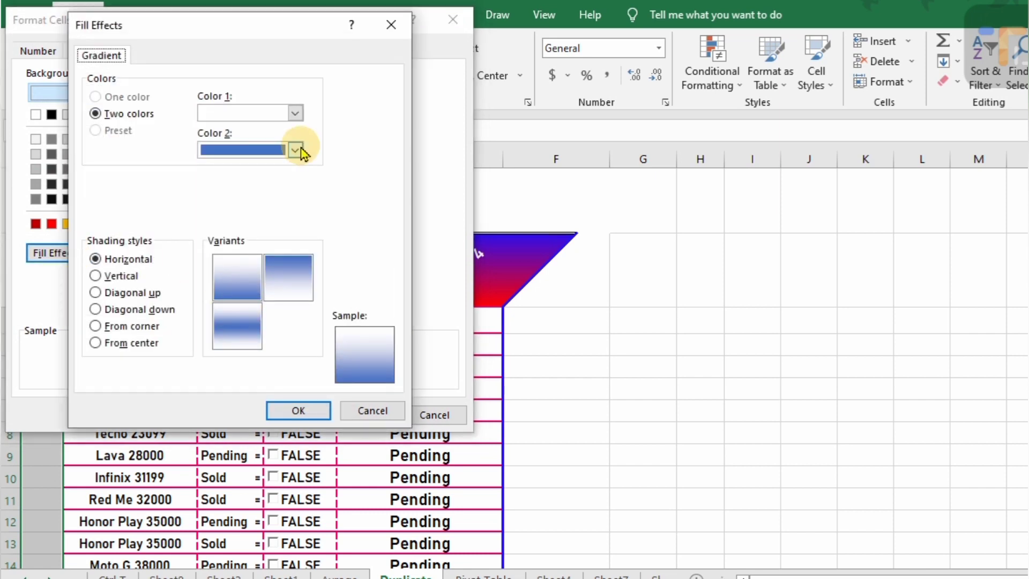
click(295, 113)
click(221, 146)
click(96, 276)
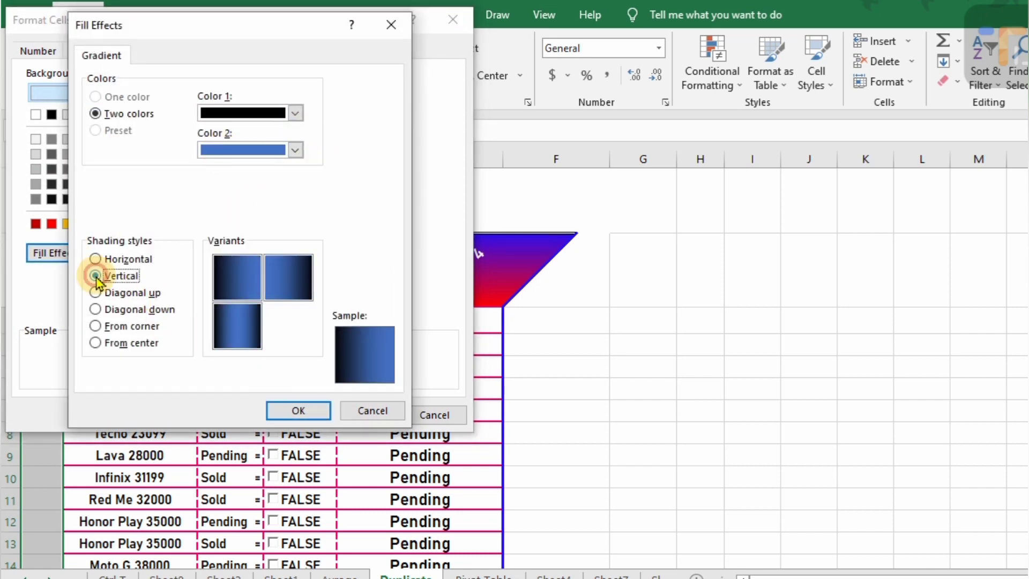
click(237, 326)
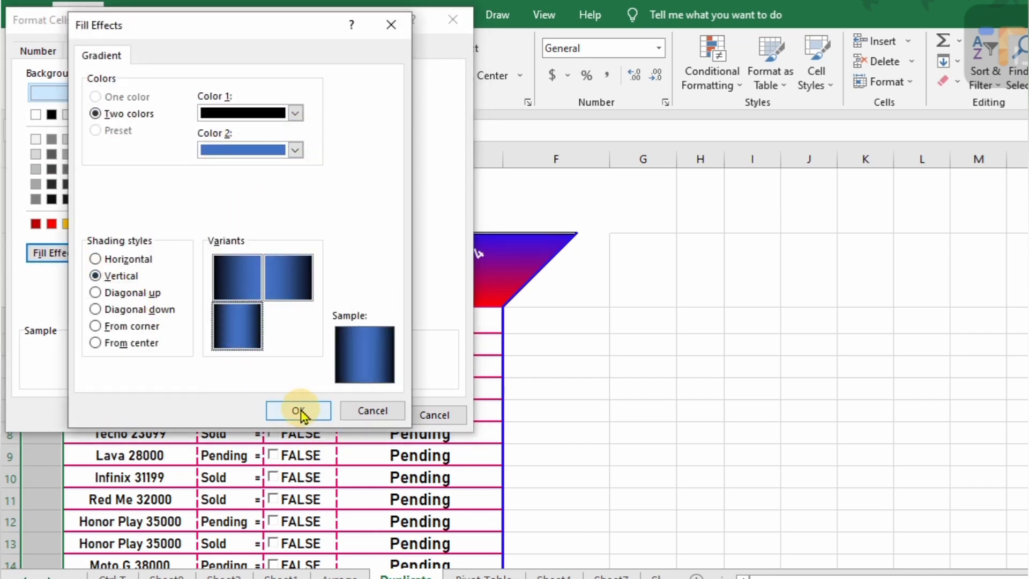
click(298, 411)
click(367, 418)
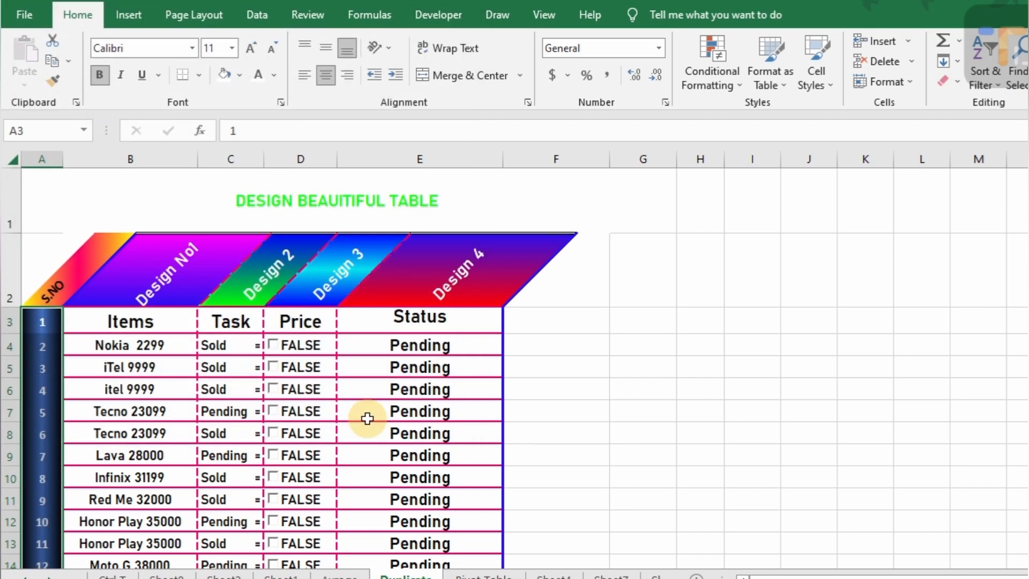
Narrow column F and give F3 a Vertical gradient with dark brown as Color 1 and yellow as Color 2, in the yellow-centered variant.
drag(610, 159, 554, 177)
click(542, 320)
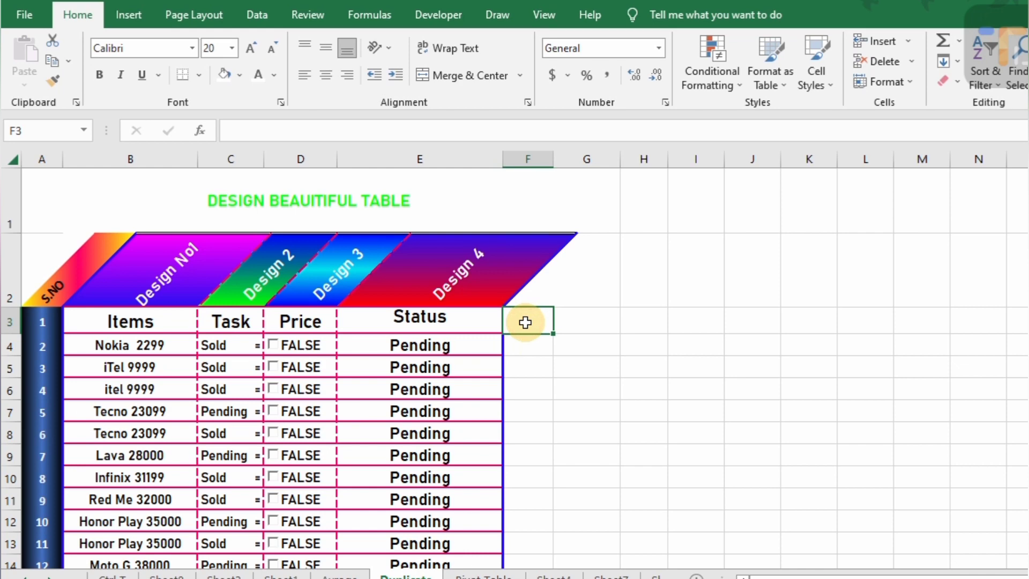
key(ctrl+1)
click(69, 252)
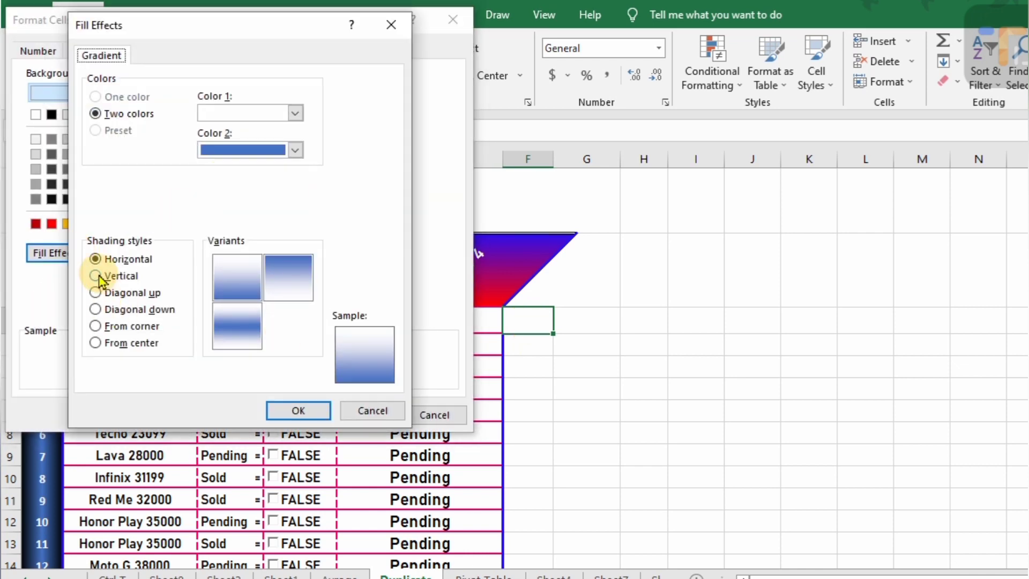
click(96, 275)
click(295, 113)
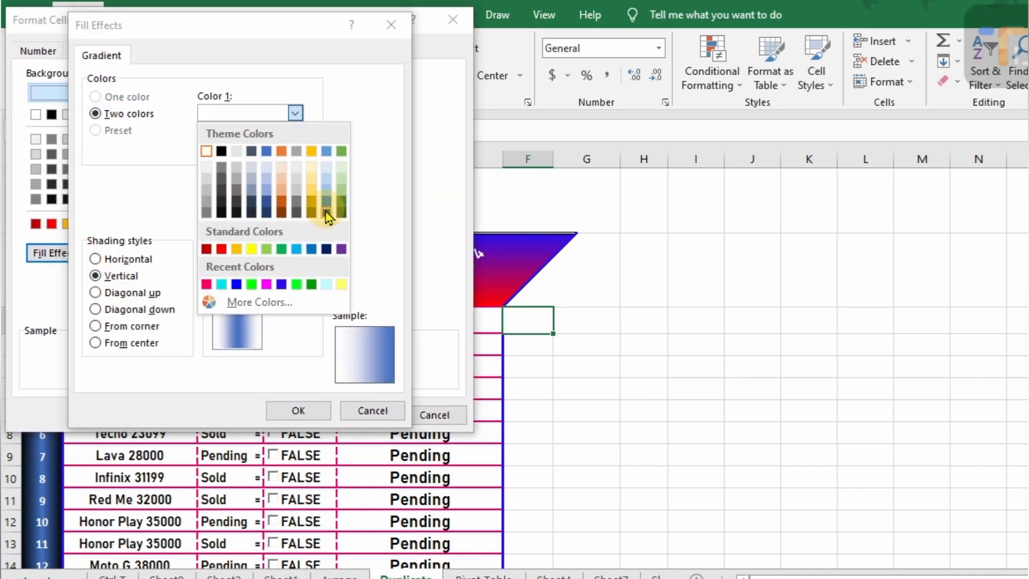
click(282, 213)
click(295, 150)
click(251, 286)
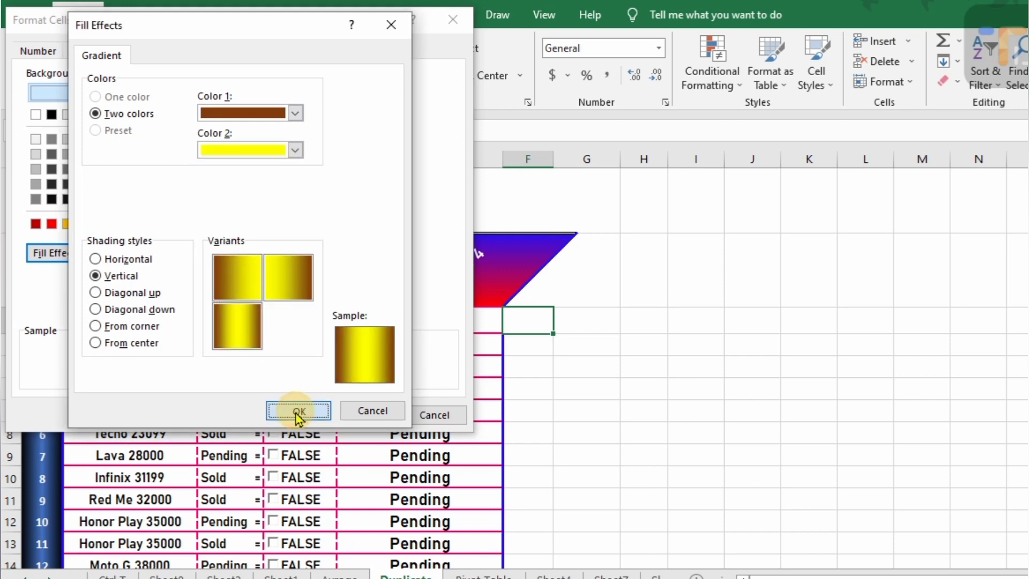
click(299, 418)
click(360, 415)
Extend the brown and yellow gradient from F3 down column F alongside the table and copy it up into F2.
drag(554, 334, 541, 538)
key(Up)
key(Down)
key(Up)
click(535, 254)
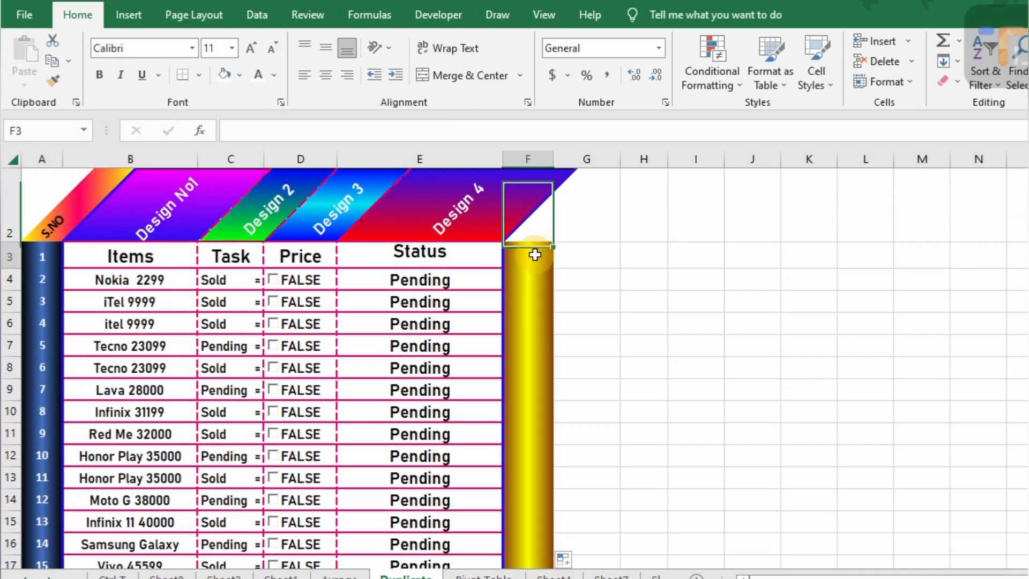
key(ctrl+c)
click(535, 235)
key(ctrl+v)
key(Escape)
Look through the table's rows down and back up to examine the finished side columns and header fills.
click(547, 335)
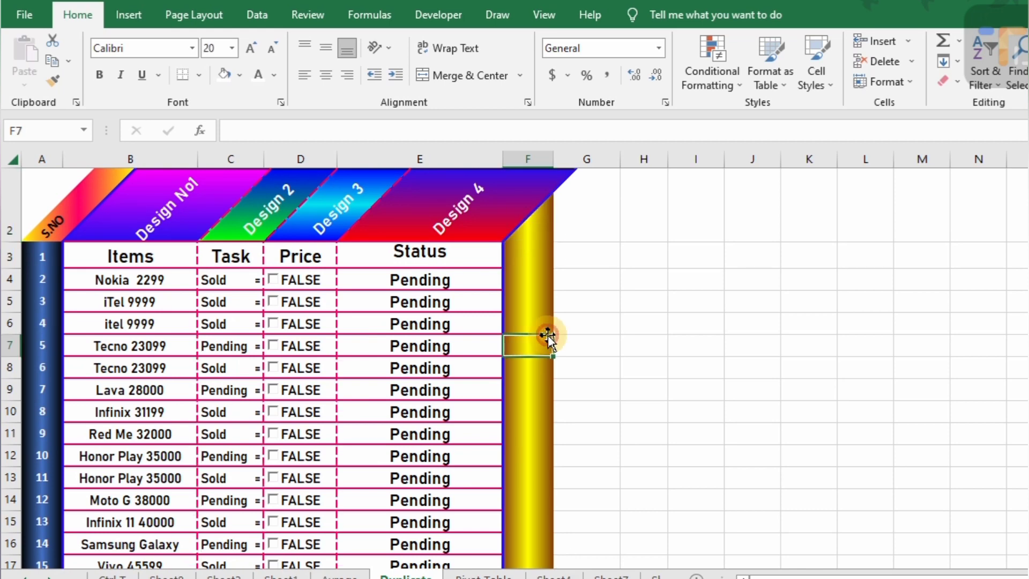
key(Down)
key(Down)
key(Down)
key(Down)
key(Down)
key(Down)
key(Down)
key(Down)
key(Down)
key(Down)
key(Down)
key(Up)
key(Up)
key(Up)
key(Up)
key(Up)
key(Up)
key(Up)
key(Up)
key(Up)
key(Up)
key(Up)
key(Up)
key(Up)
key(Up)
key(Up)
key(Up)
key(Up)
key(Down)
key(Down)
key(Down)
key(Down)
key(Down)
key(Down)
key(Down)
key(Down)
key(Down)
key(Down)
key(Down)
key(Down)
key(Down)
key(Down)
key(Down)
key(Down)
key(Down)
key(Down)
key(Down)
key(Down)
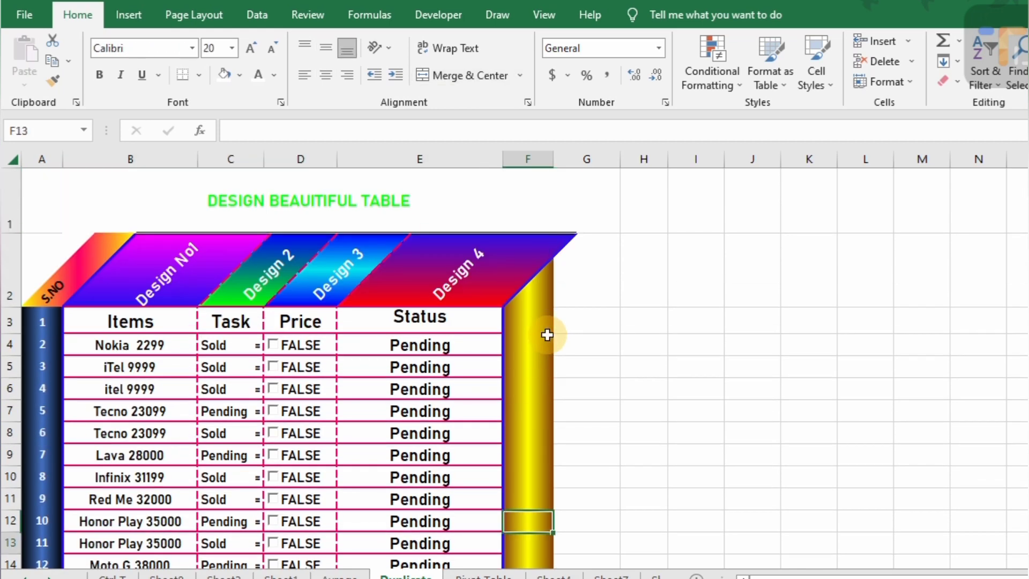
key(Up)
key(Up)
key(Up)
key(Up)
key(Up)
key(Up)
key(Up)
key(Up)
key(Up)
key(Up)
key(Up)
key(Up)
key(Up)
key(ctrl+Home)
Test the Price check boxes in rows 4 to 6, leaving iTel 9999 and itel 9999 ticked and Nokia 2299 cleared.
click(87, 321)
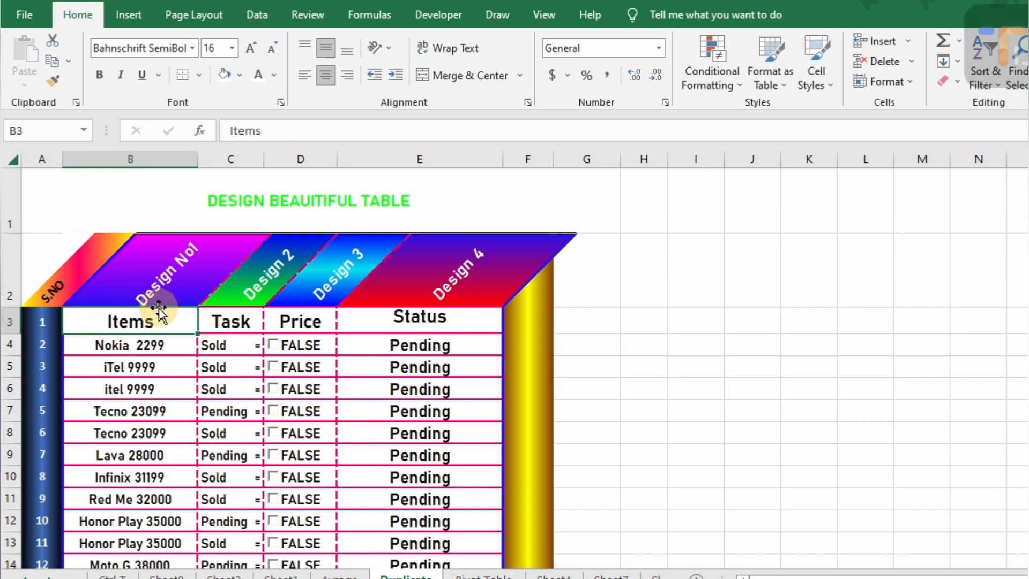
click(273, 366)
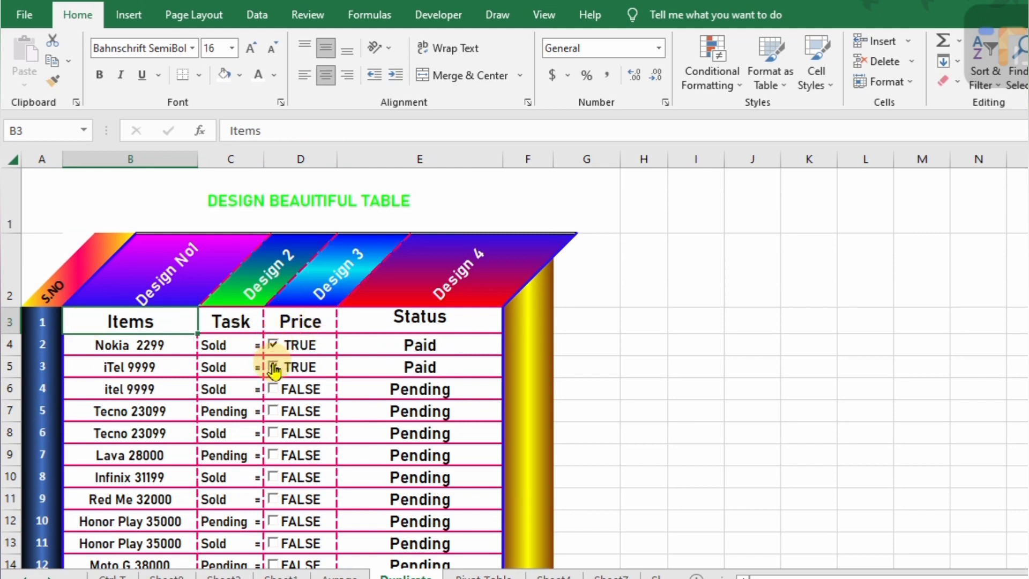
click(272, 371)
click(273, 390)
click(273, 367)
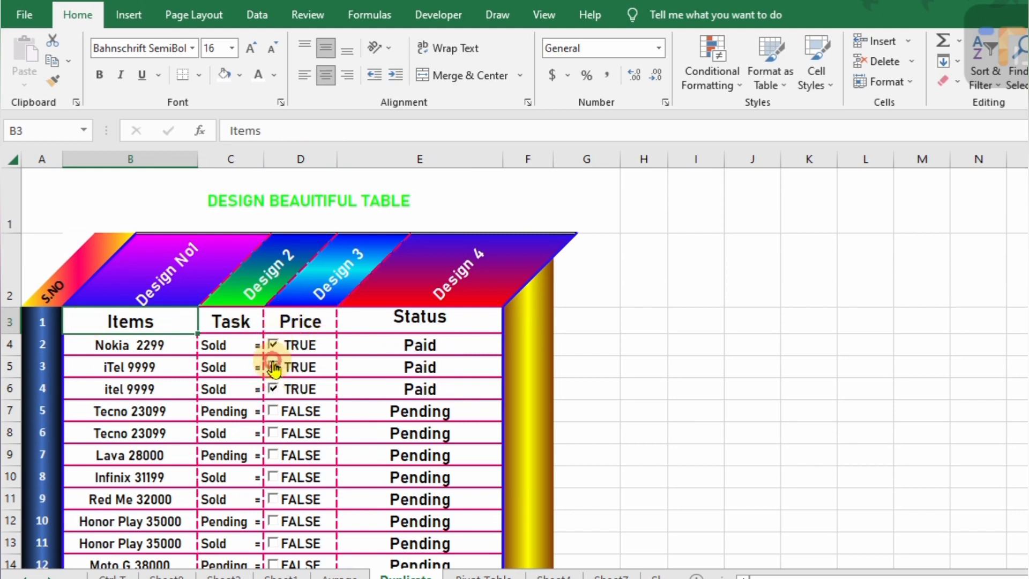
click(273, 344)
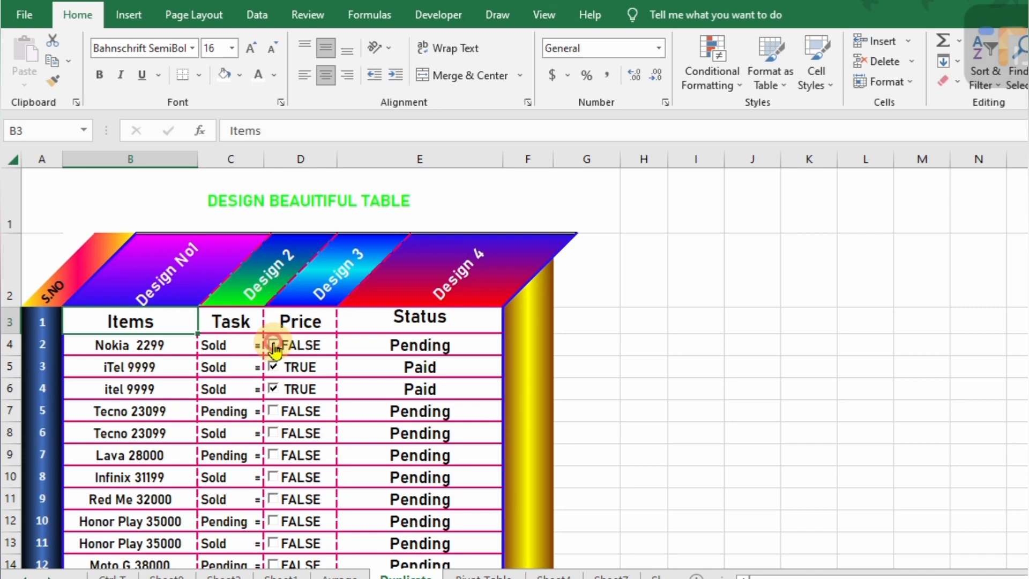
Clear the Price check boxes for iTel 9999 and itel 9999 in rows 5 and 6.
click(273, 370)
click(274, 388)
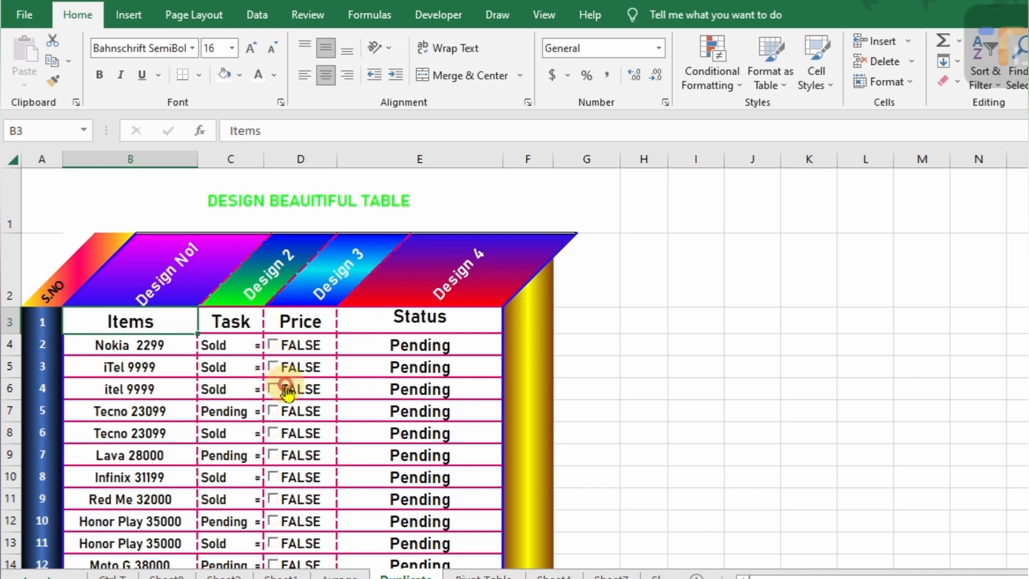
Add an Equal To conditional formatting rule to E3:E23 that shows "Paid" in Green Fill with Dark Green Text.
click(411, 320)
key(ctrl+shift+Down)
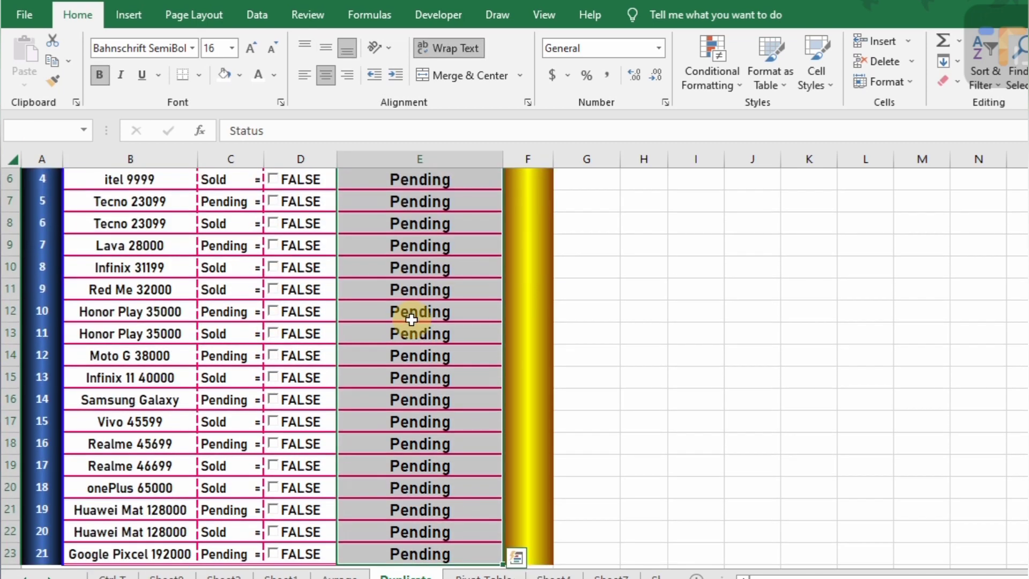
scroll(515, 367, up, 2)
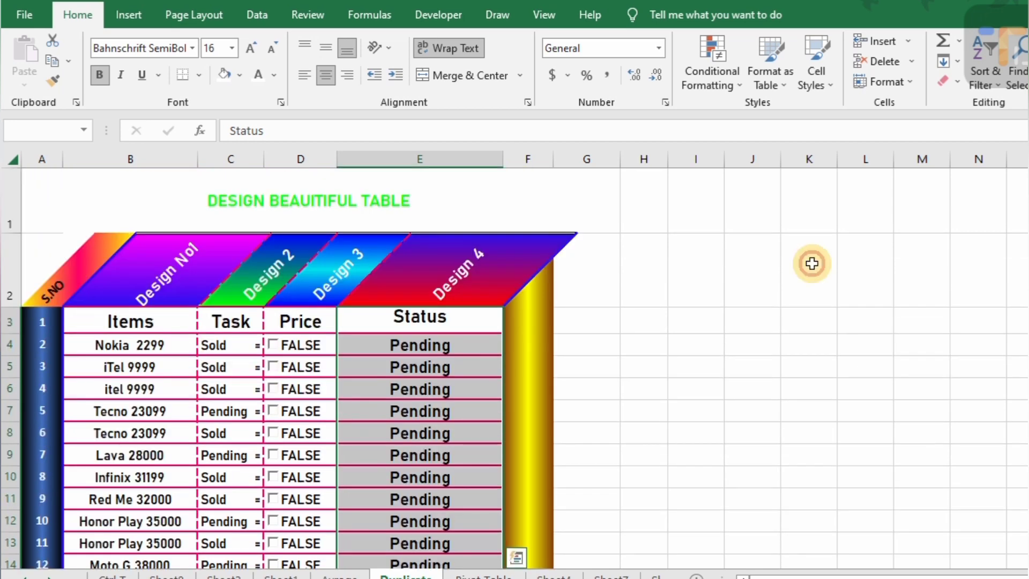
click(738, 84)
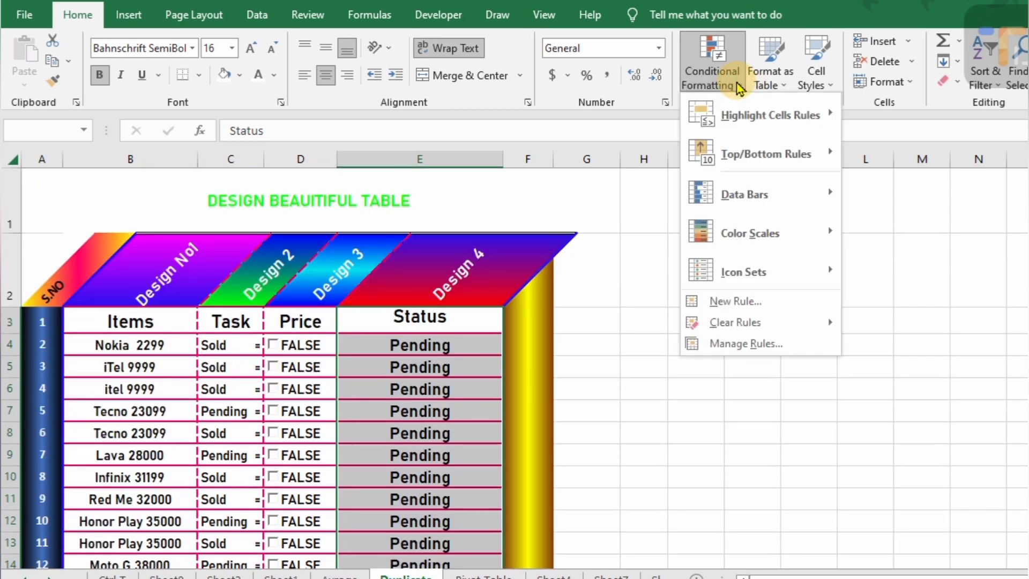
mouse_move(747, 118)
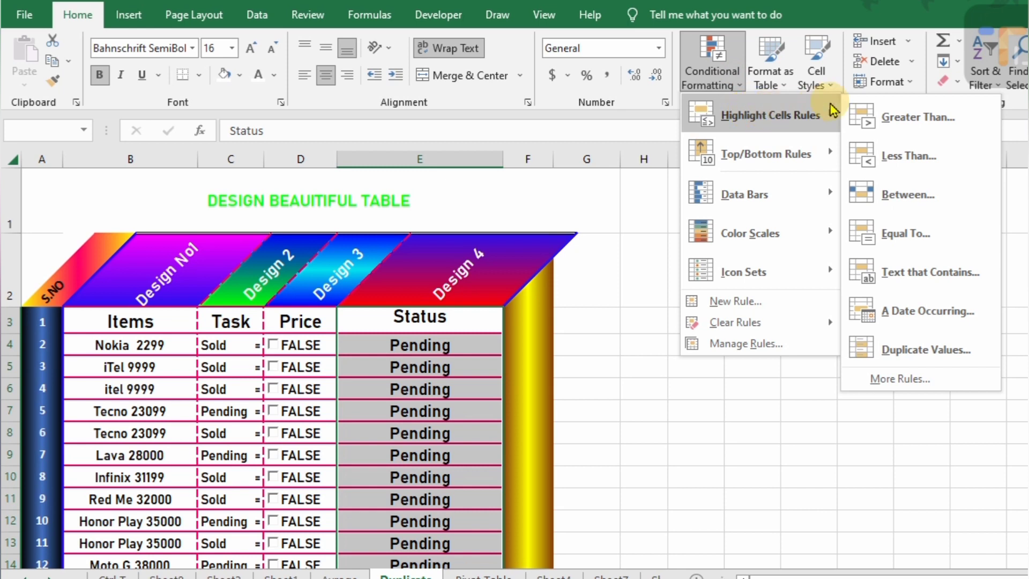
click(906, 233)
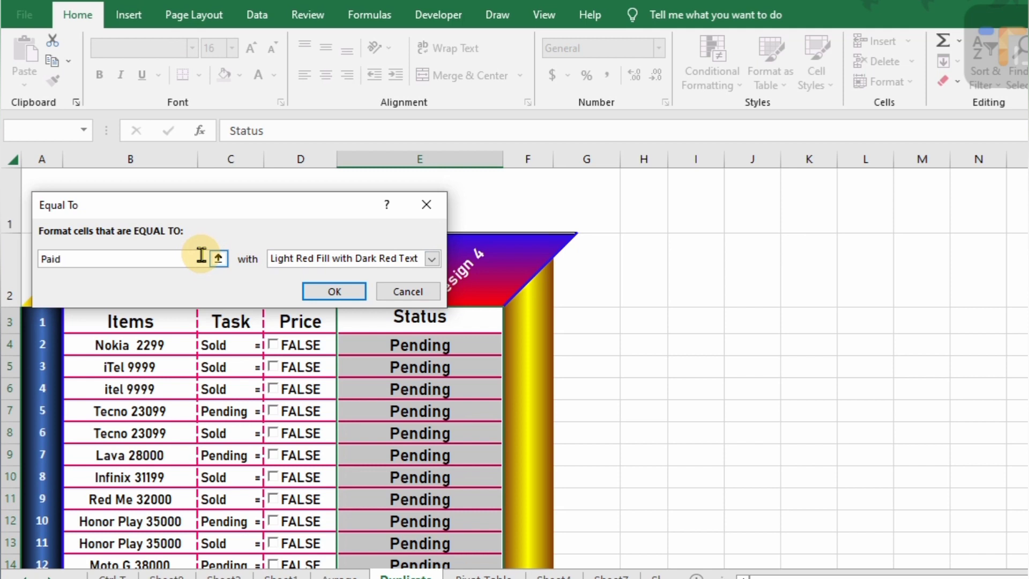
click(432, 259)
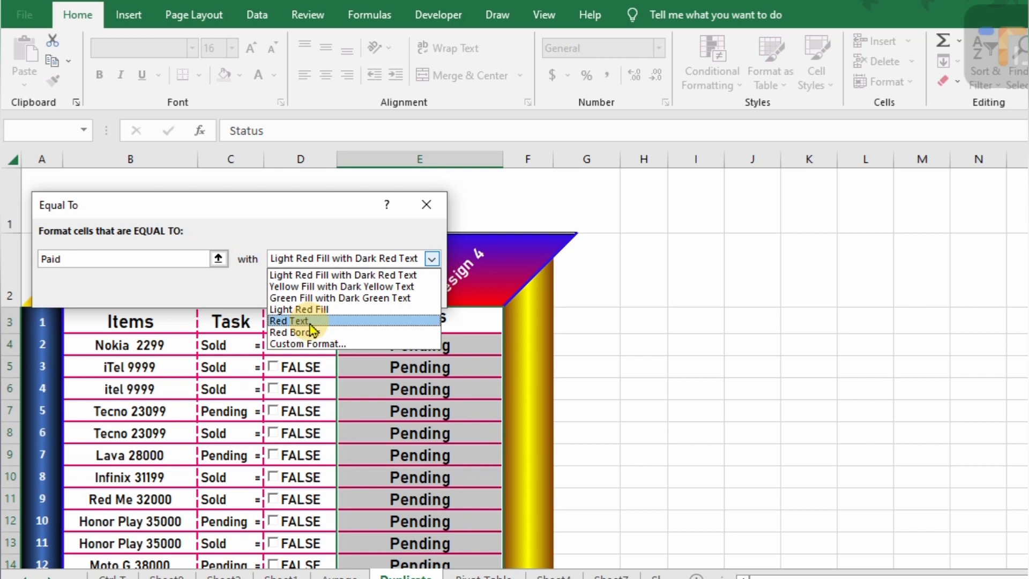
click(340, 298)
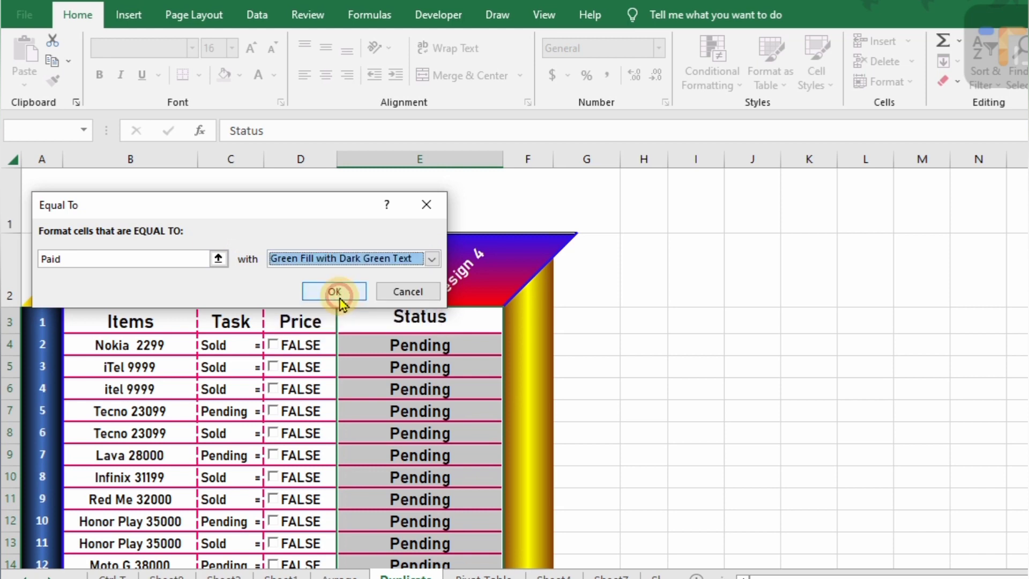
click(337, 291)
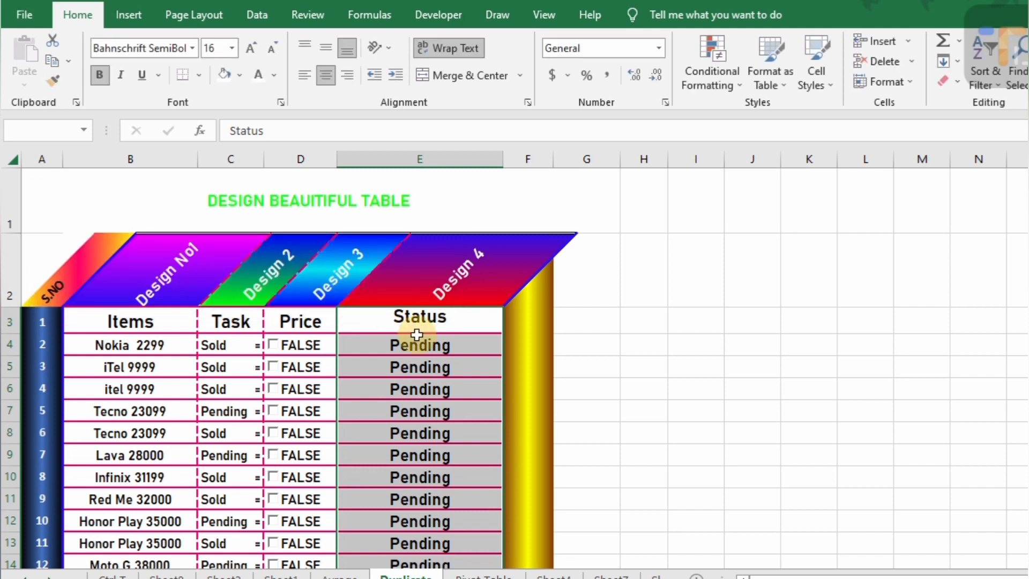
Tick the Price check boxes in rows 4 to 7 to test the green Paid formatting.
click(440, 324)
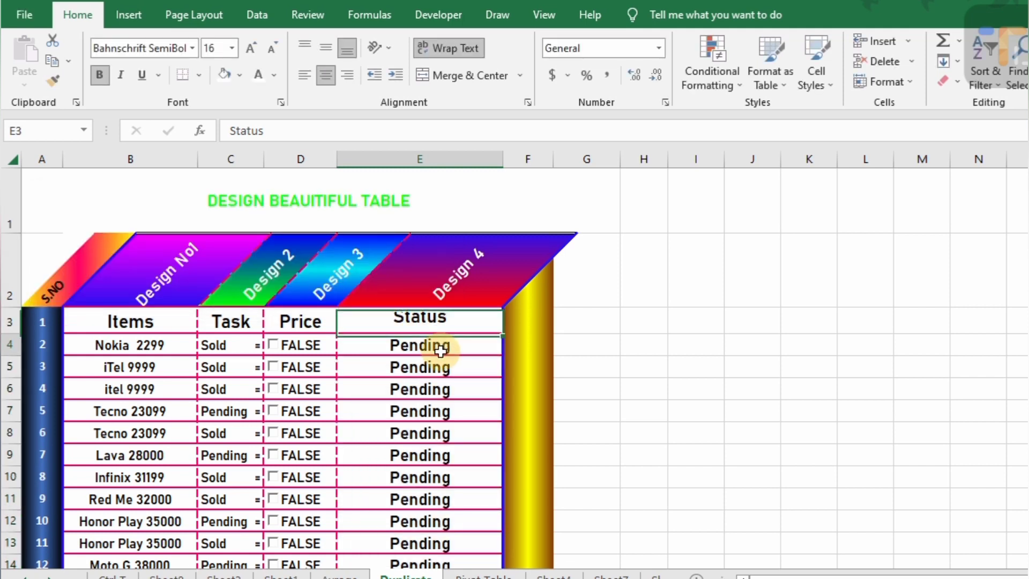
click(437, 346)
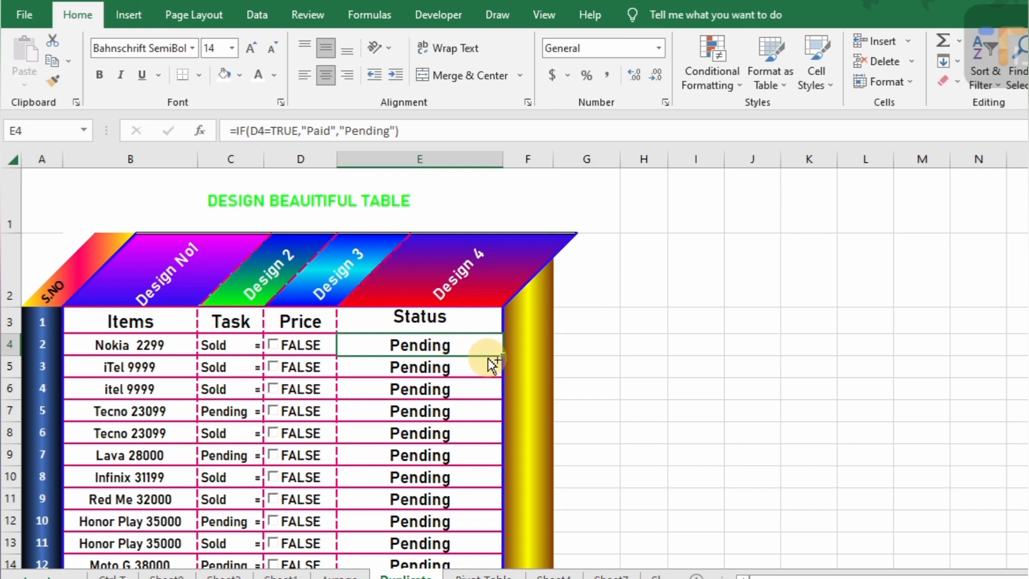
click(273, 344)
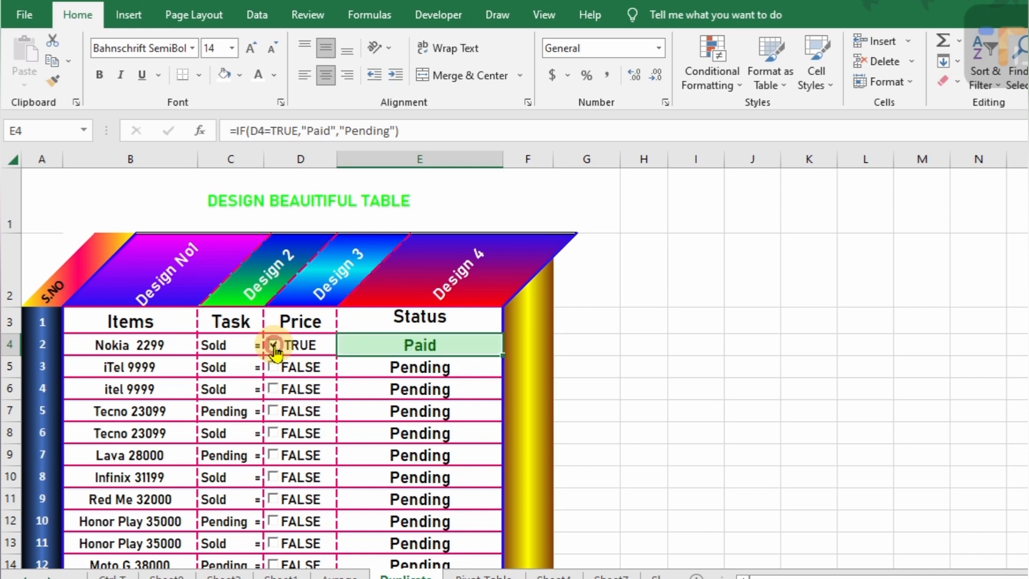
click(274, 368)
click(273, 390)
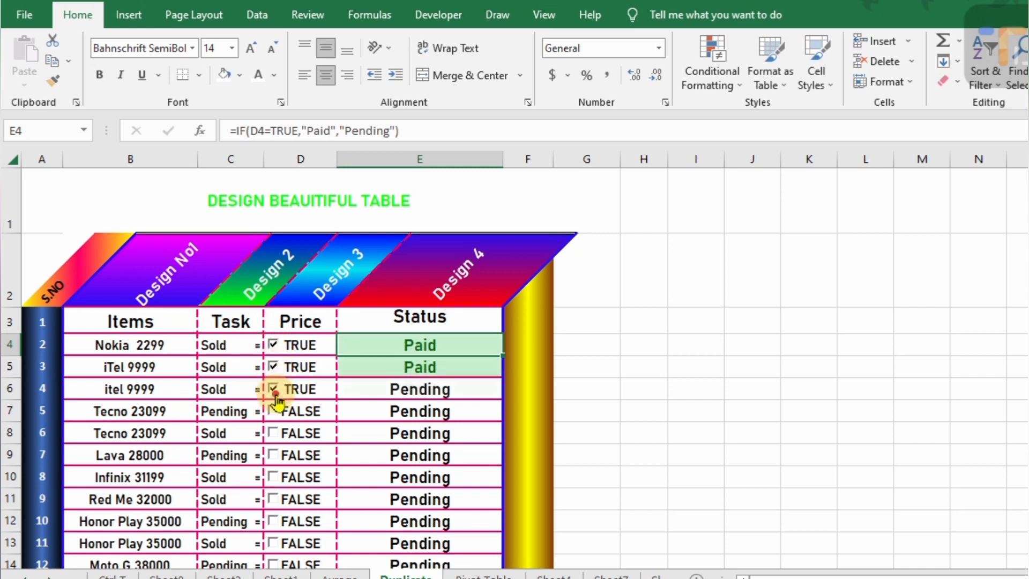
click(274, 412)
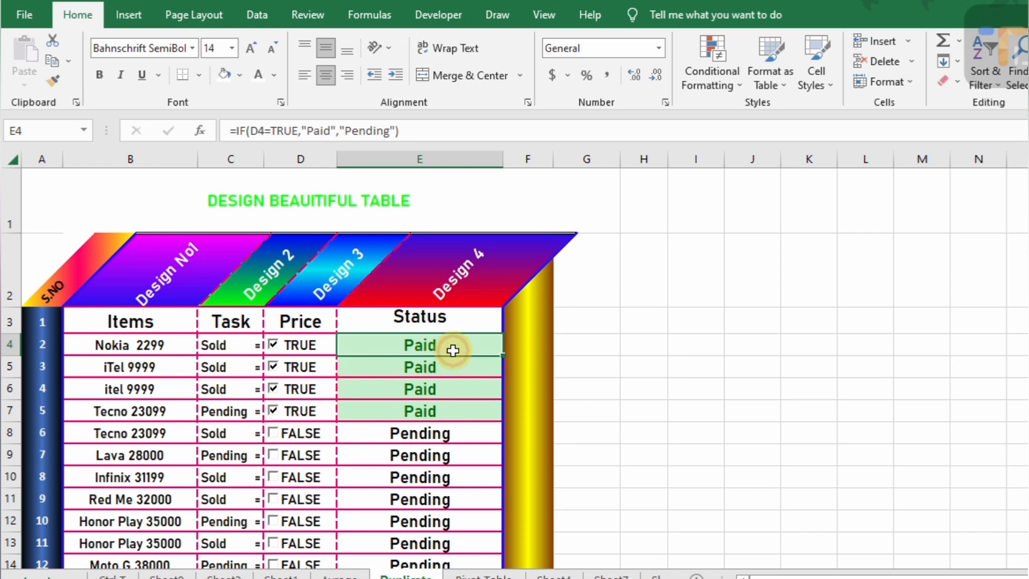
Add an Equal To conditional formatting rule to E4:E23 that shows "Pending" in Light Red Fill with Dark Red Text.
key(ctrl+shift+Down)
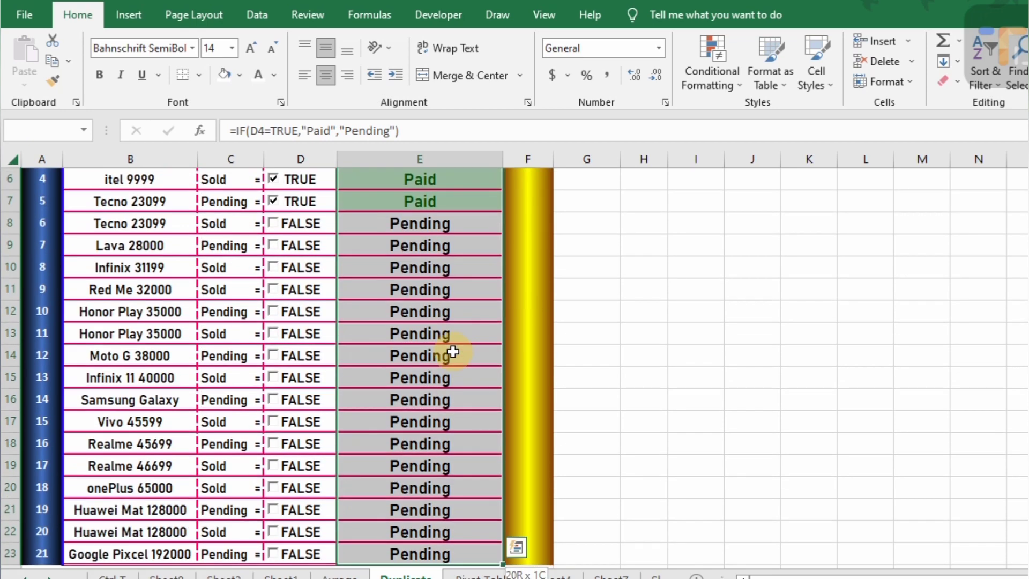
key(ctrl+q)
click(742, 92)
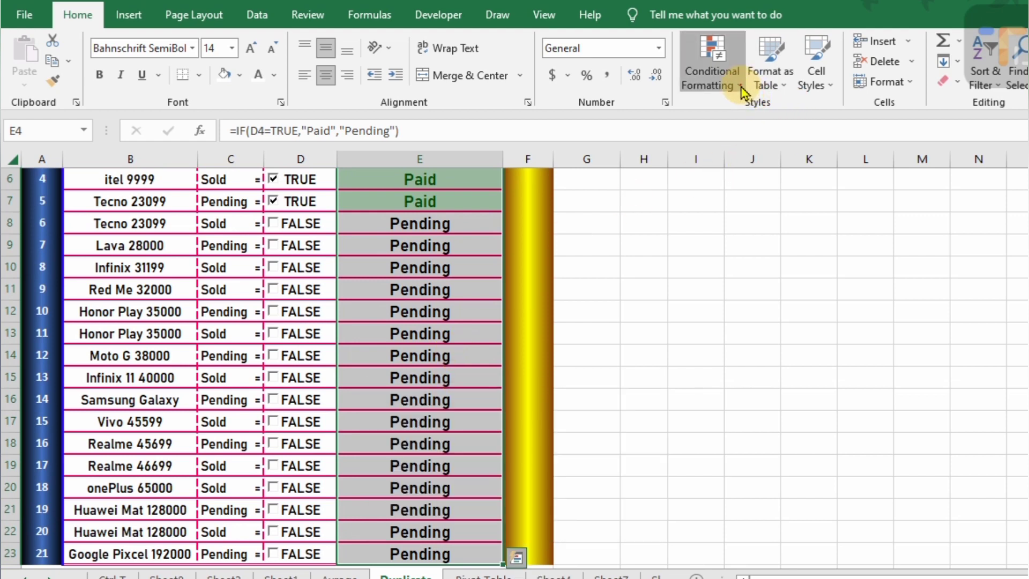
mouse_move(751, 114)
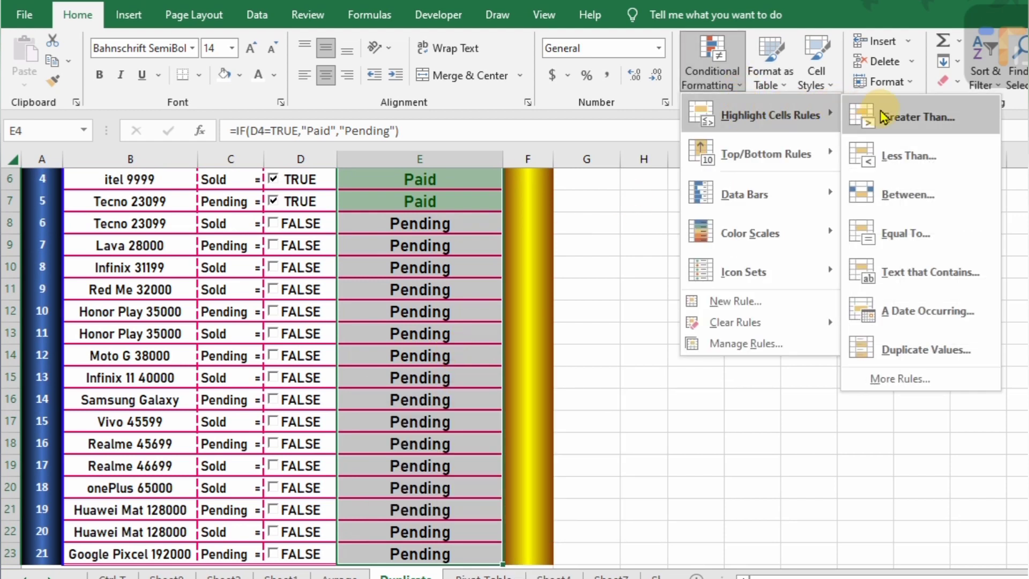
click(911, 239)
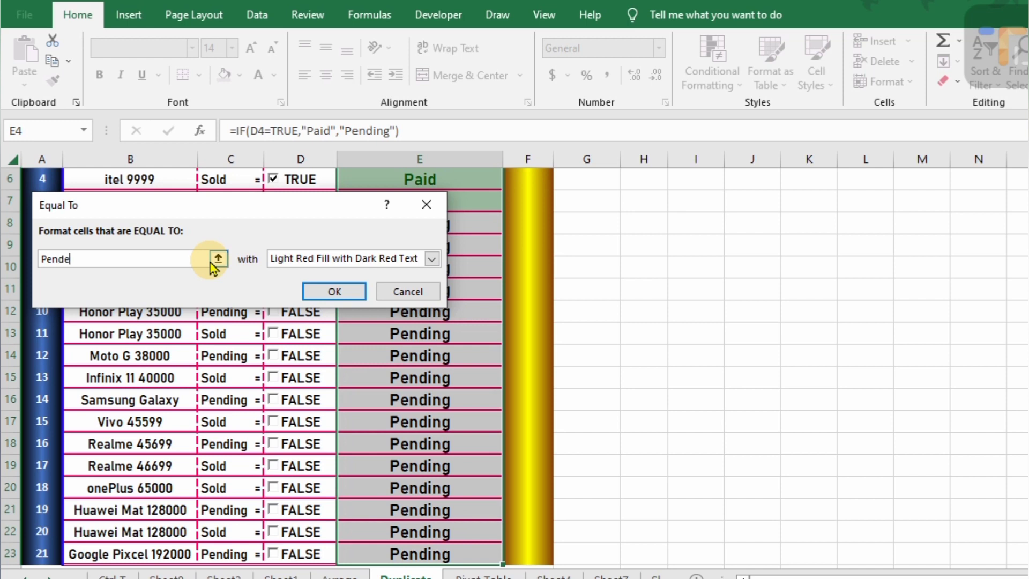
text(Pending)
click(338, 294)
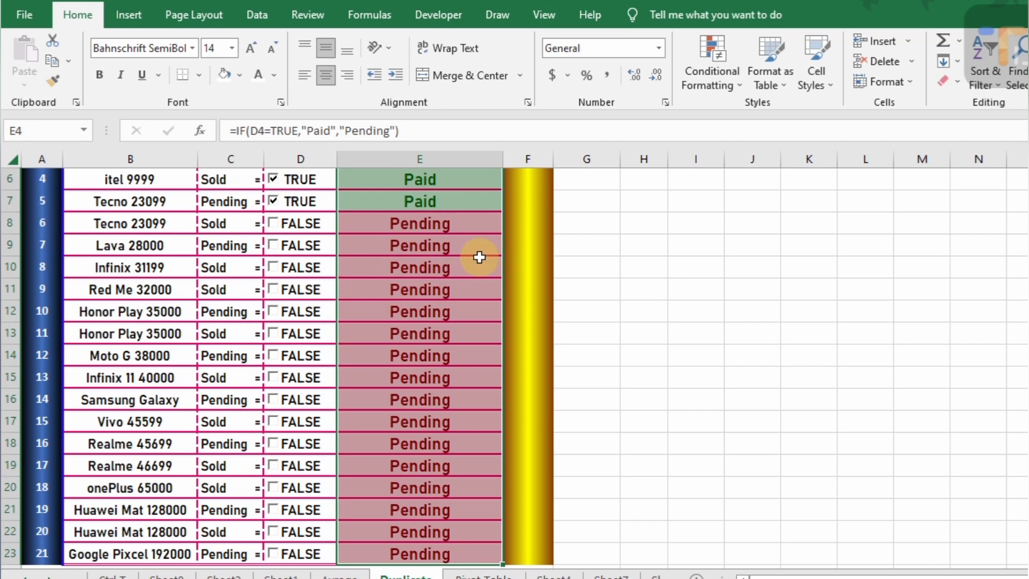
Add another Equal To rule for "Pending" to E4:E23, with a custom format of blue fill and bold white font.
click(740, 85)
mouse_move(761, 115)
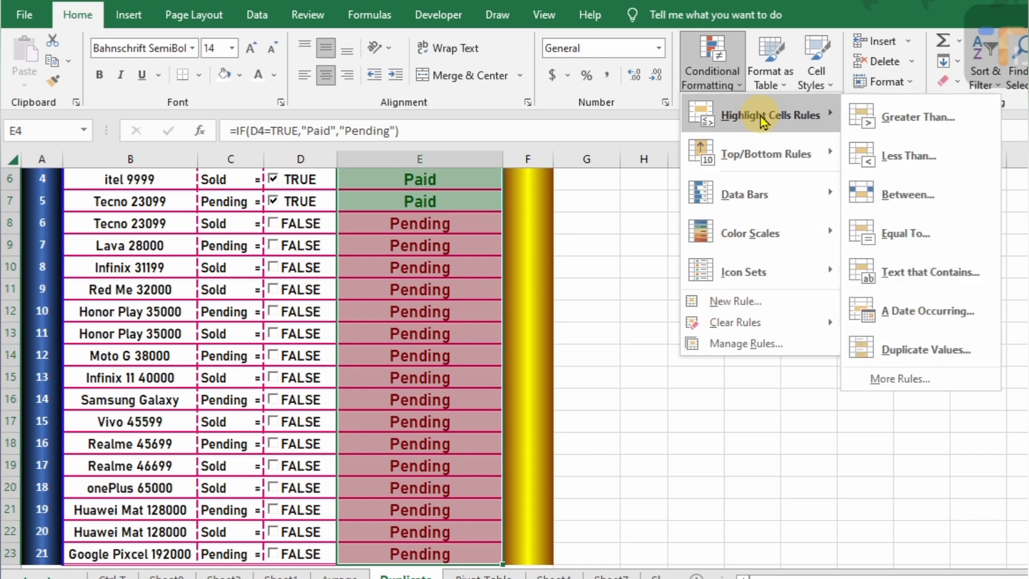
click(919, 235)
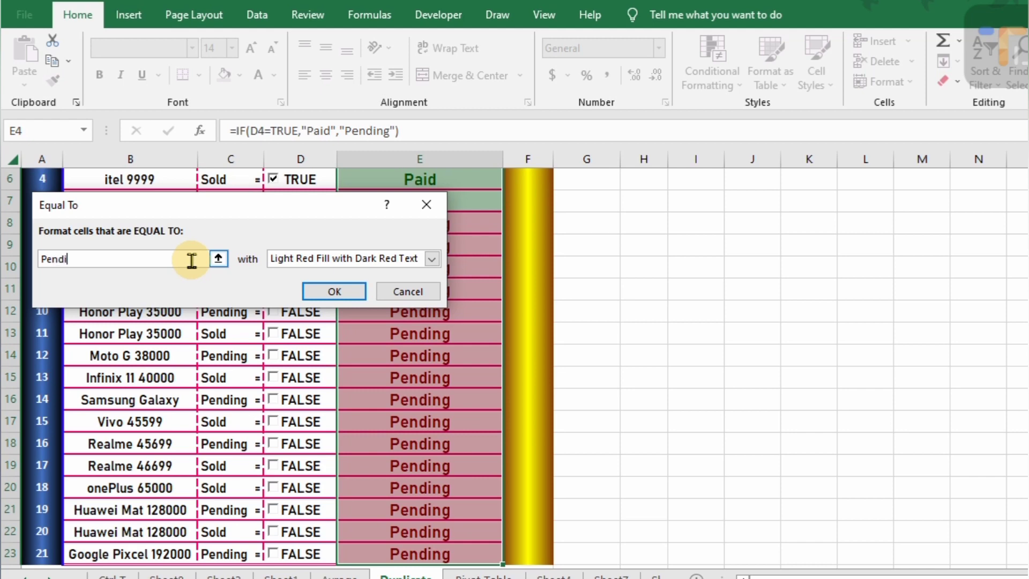
click(432, 258)
click(338, 343)
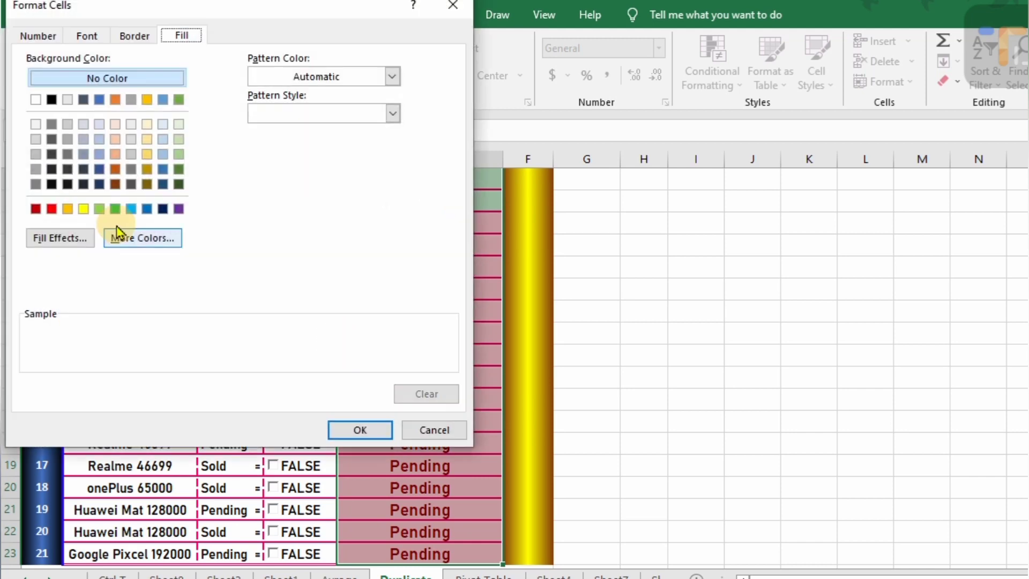
click(149, 210)
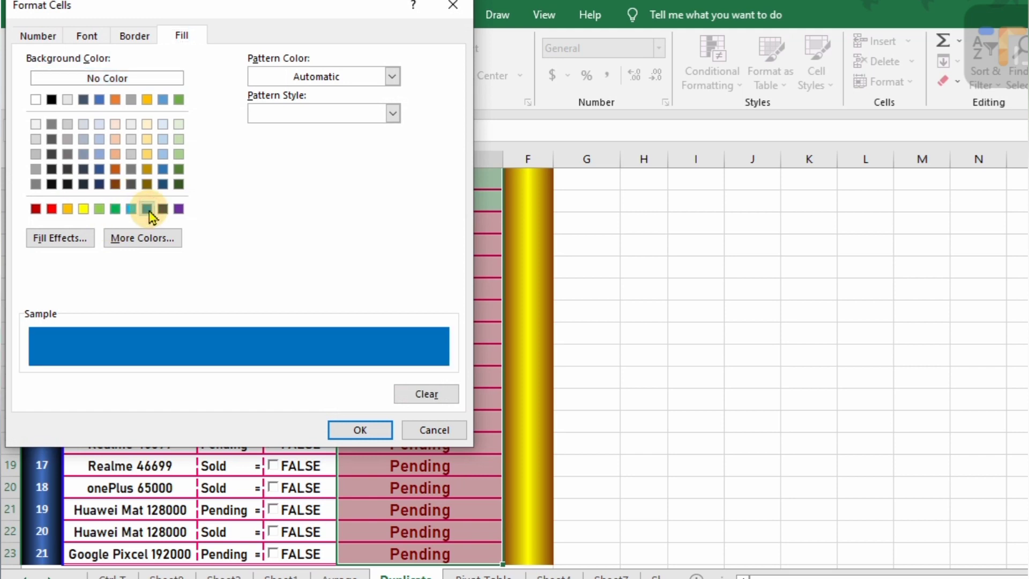
click(90, 35)
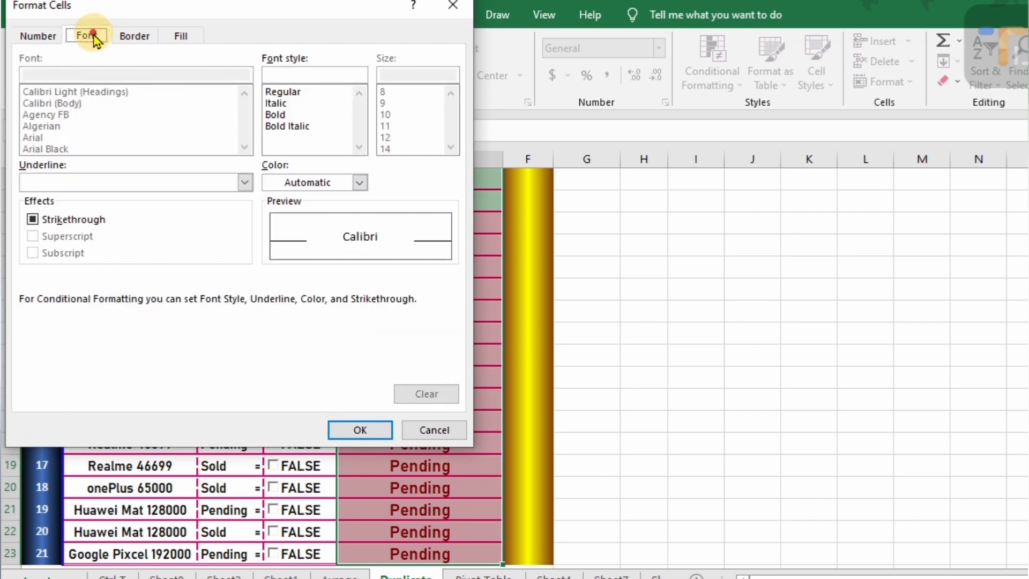
click(359, 182)
click(271, 243)
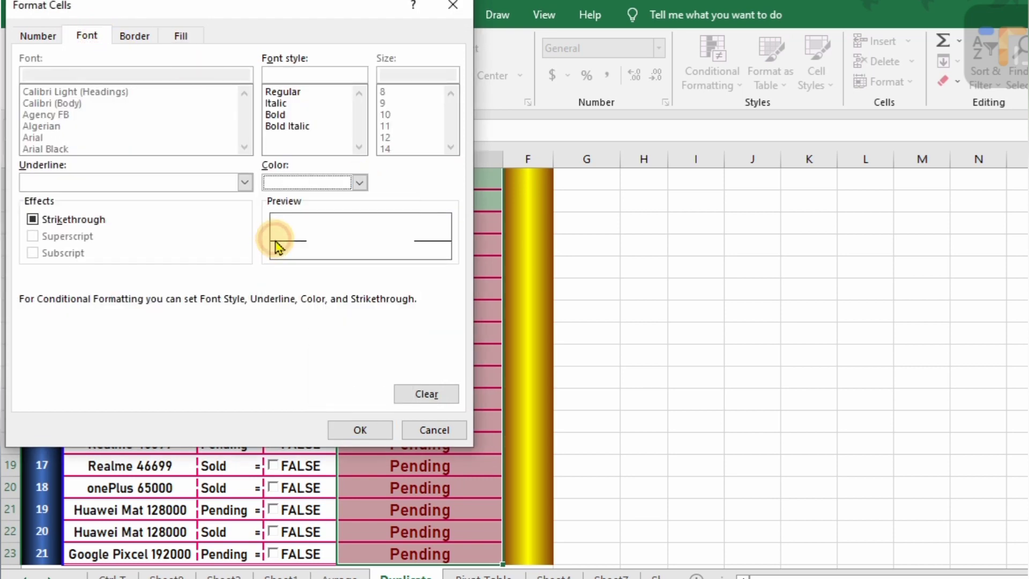
click(277, 115)
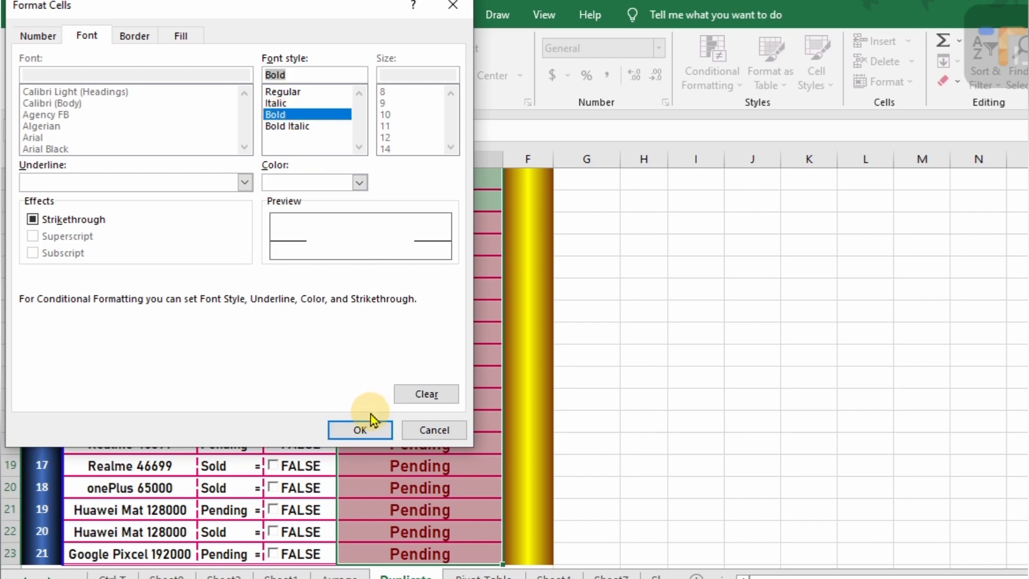
click(360, 430)
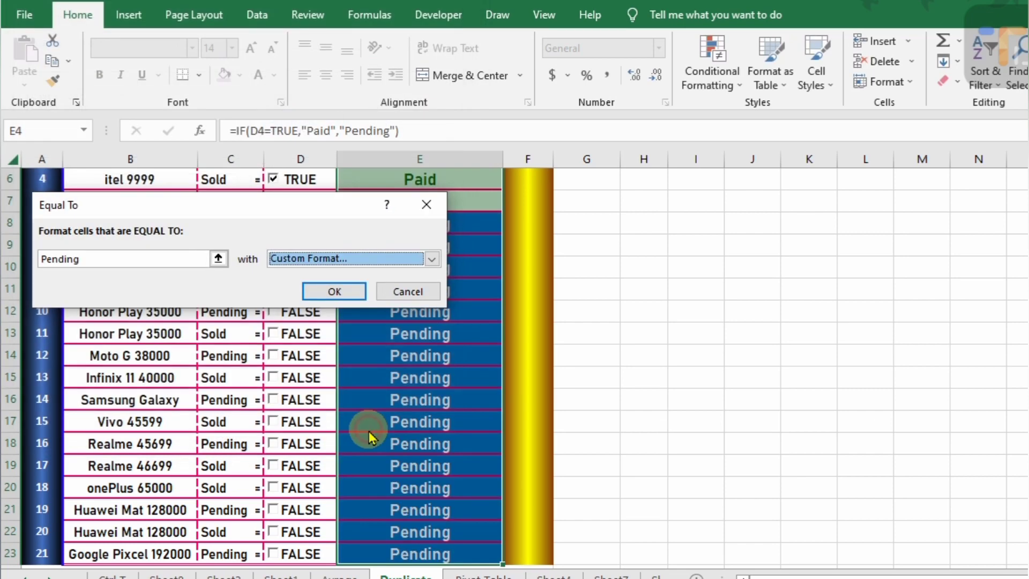
click(340, 291)
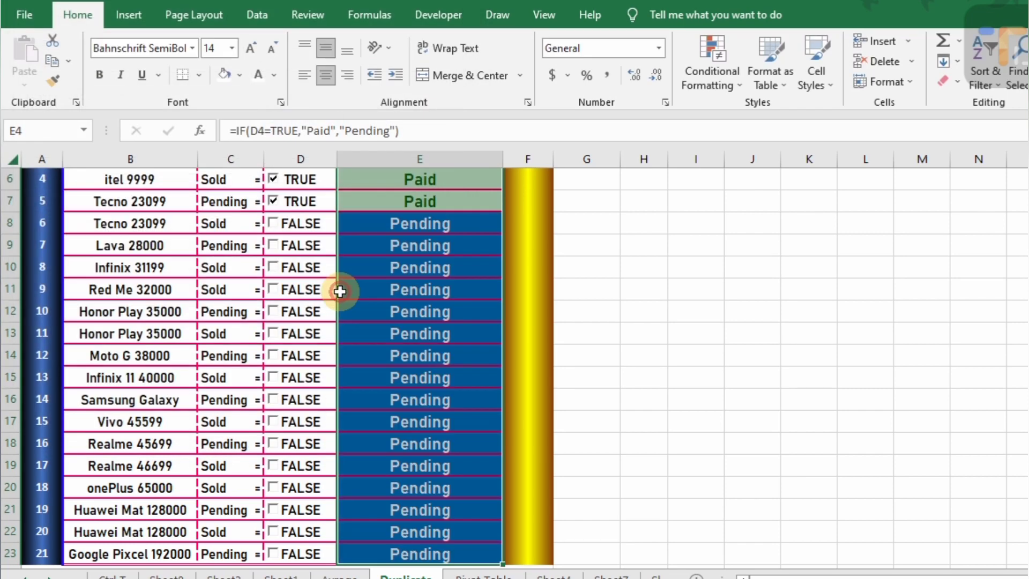
Tick the Price check boxes in rows 10, 12, 15 and 17 to test the status colors.
click(274, 266)
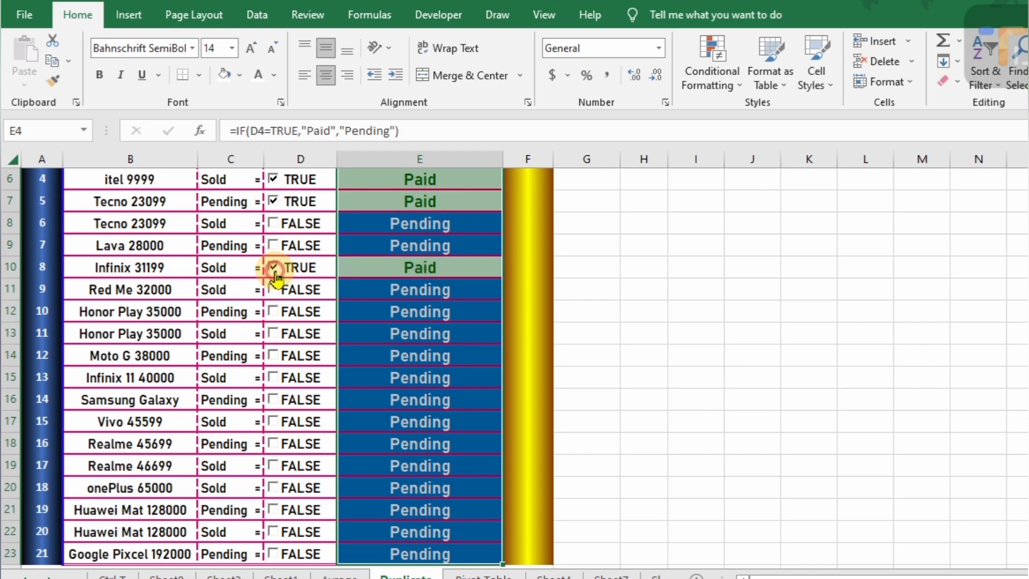
click(273, 378)
click(273, 421)
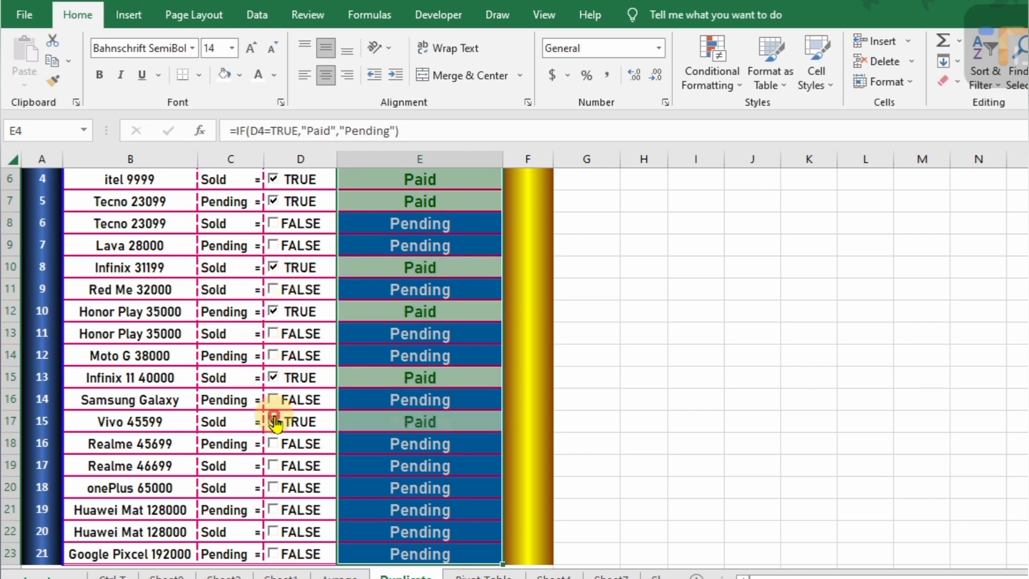
scroll(375, 321, up, 2)
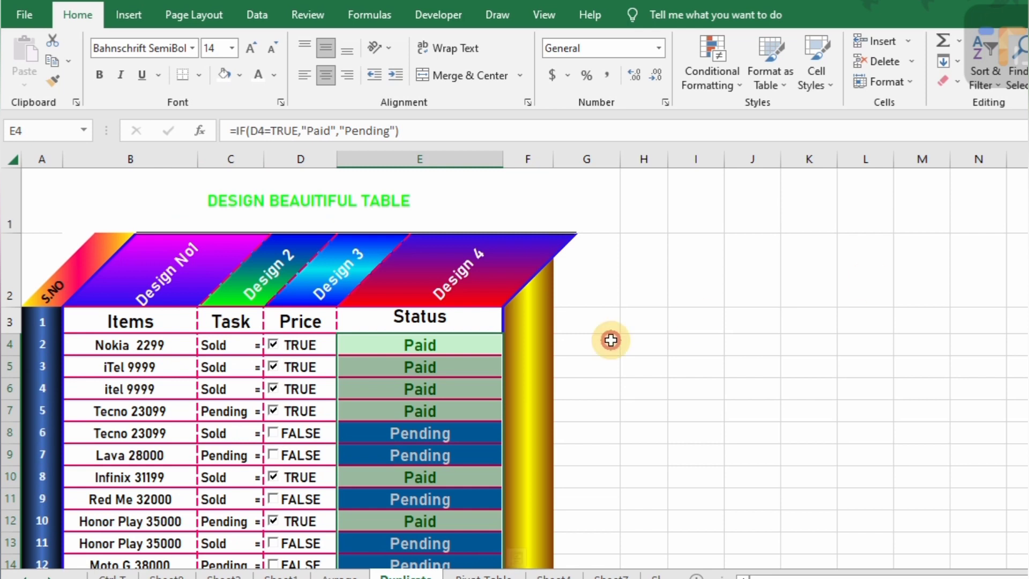
Test the status colors further by clearing rows 5 and 7, toggling row 4 off and on, and ticking row 8.
click(361, 388)
click(273, 367)
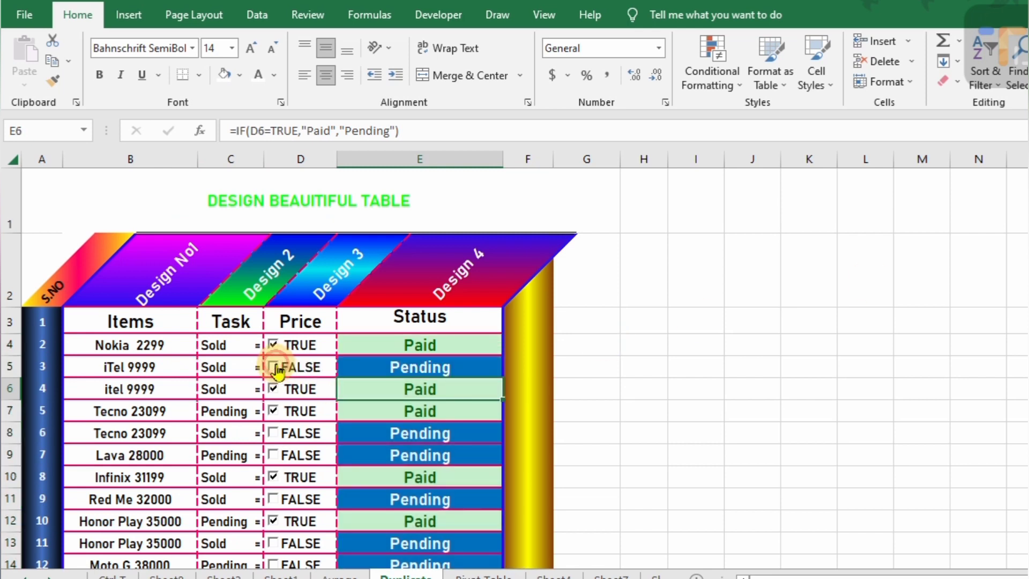
click(273, 345)
click(273, 345)
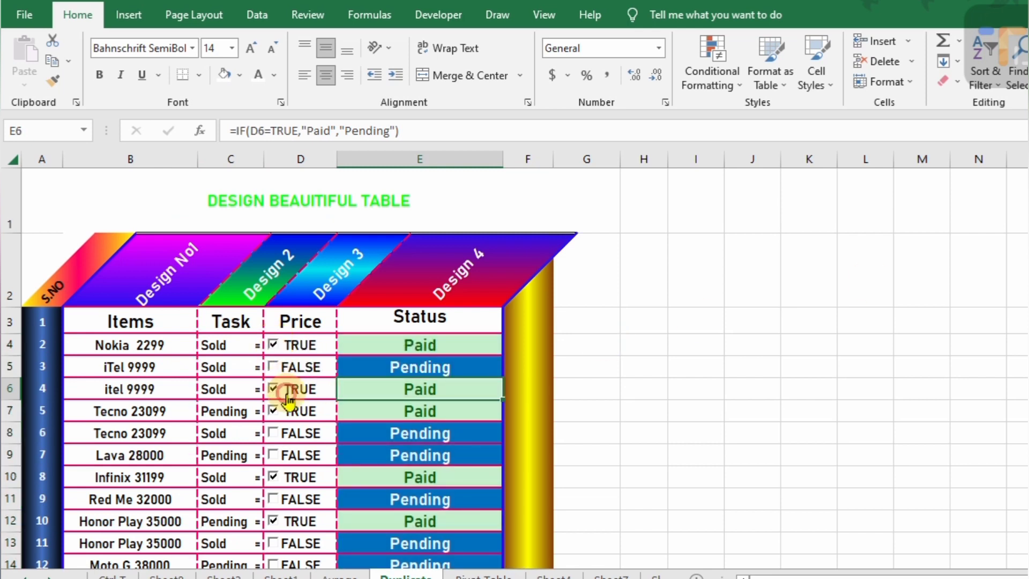
click(275, 411)
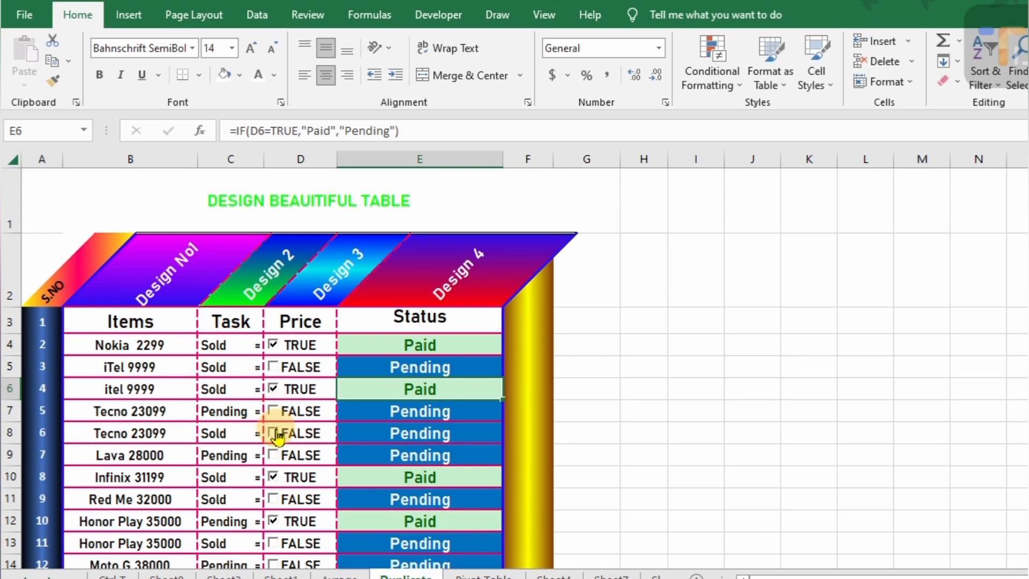
click(274, 432)
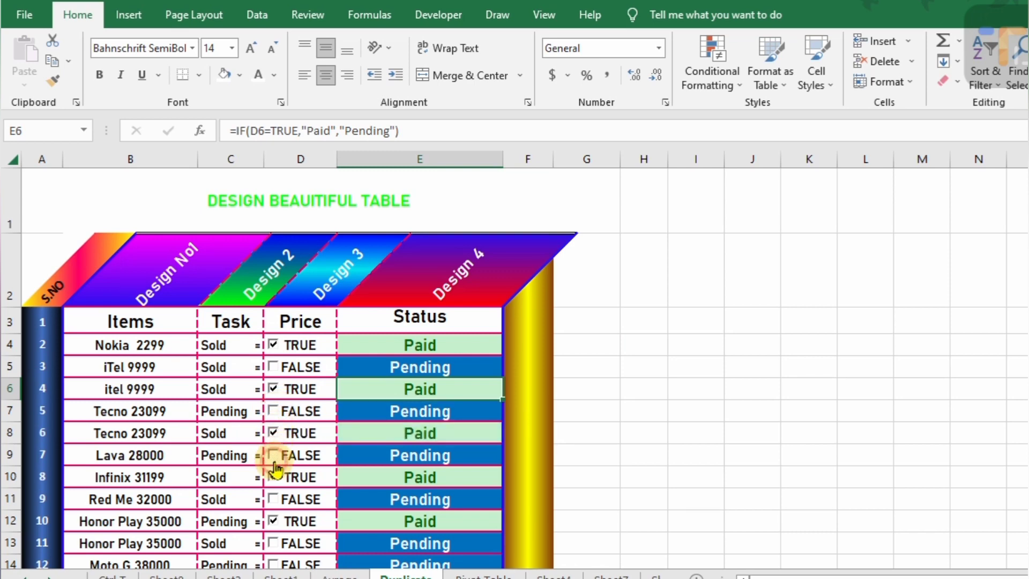
Tick the Price check boxes in rows 14, 19, 21 and 23 to test the status colors further down the table.
click(273, 564)
scroll(726, 347, down, 2)
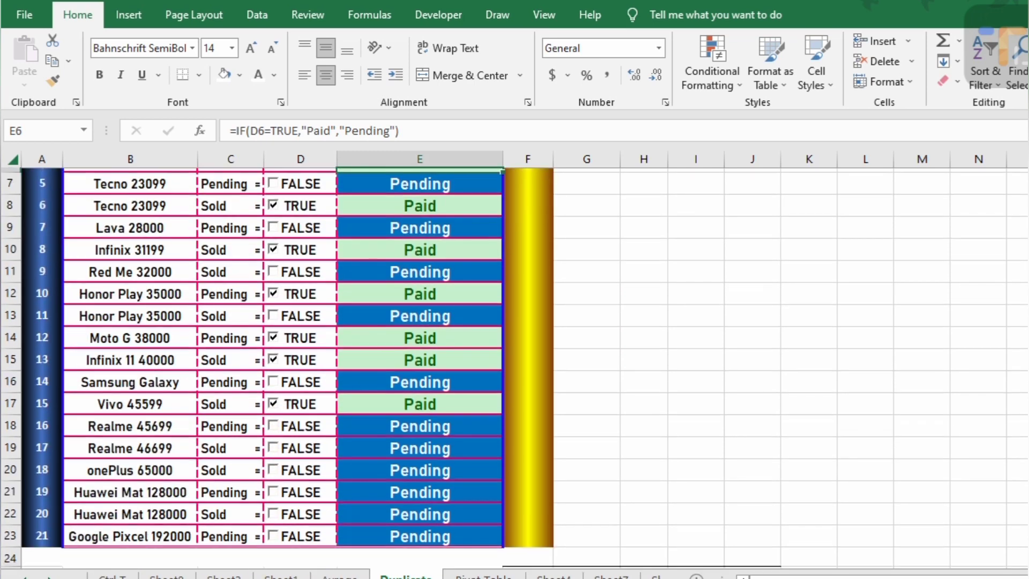
scroll(726, 347, up, 2)
click(729, 346)
scroll(284, 387, down, 6)
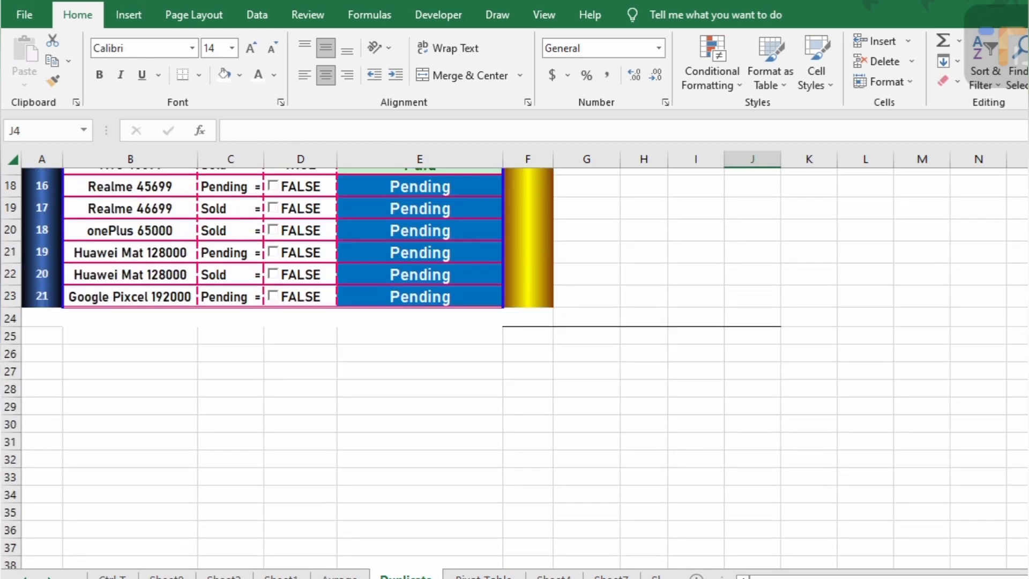
scroll(284, 387, up, 3)
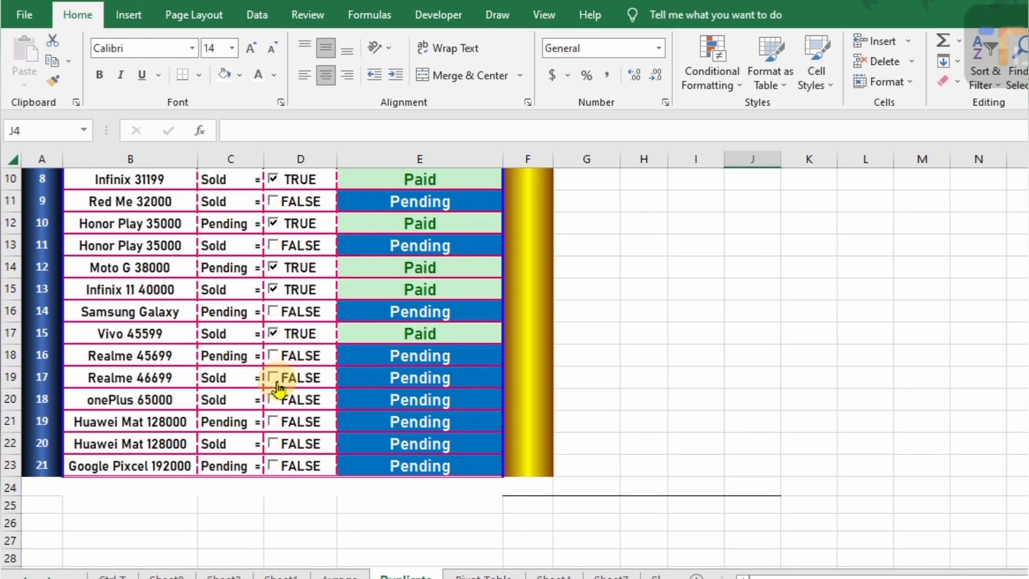
click(273, 379)
click(274, 423)
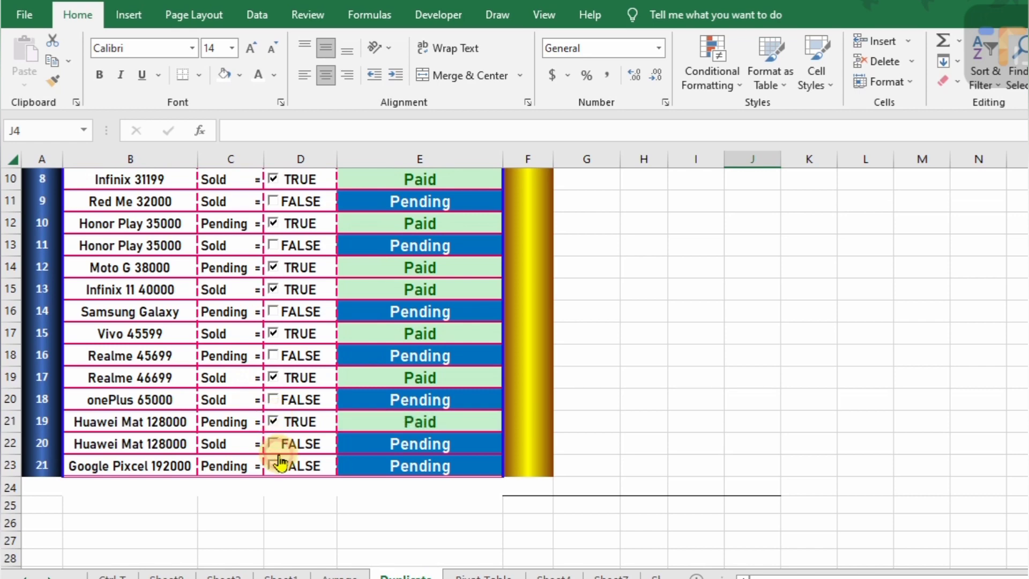
click(274, 465)
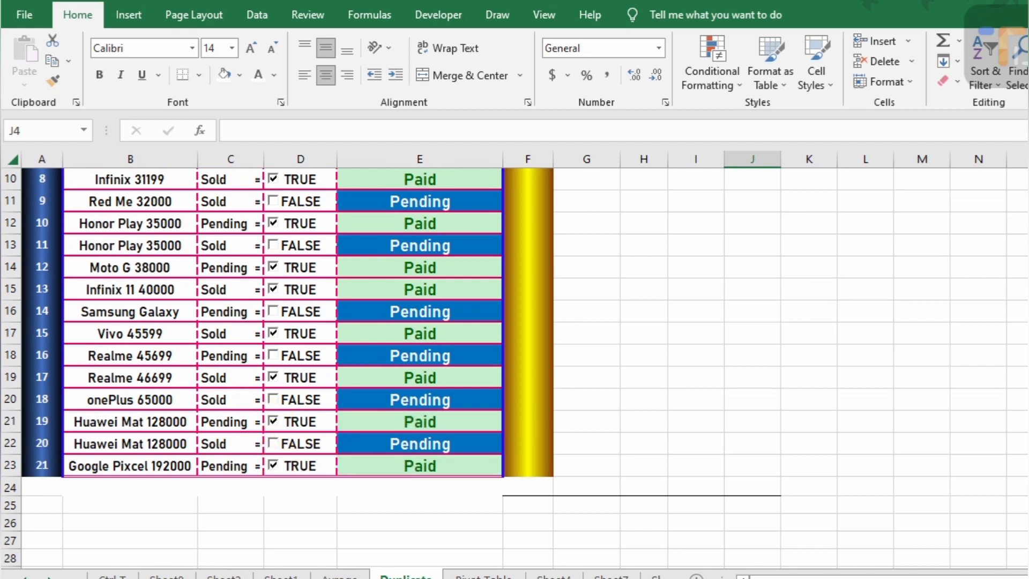
scroll(515, 370, up, 3)
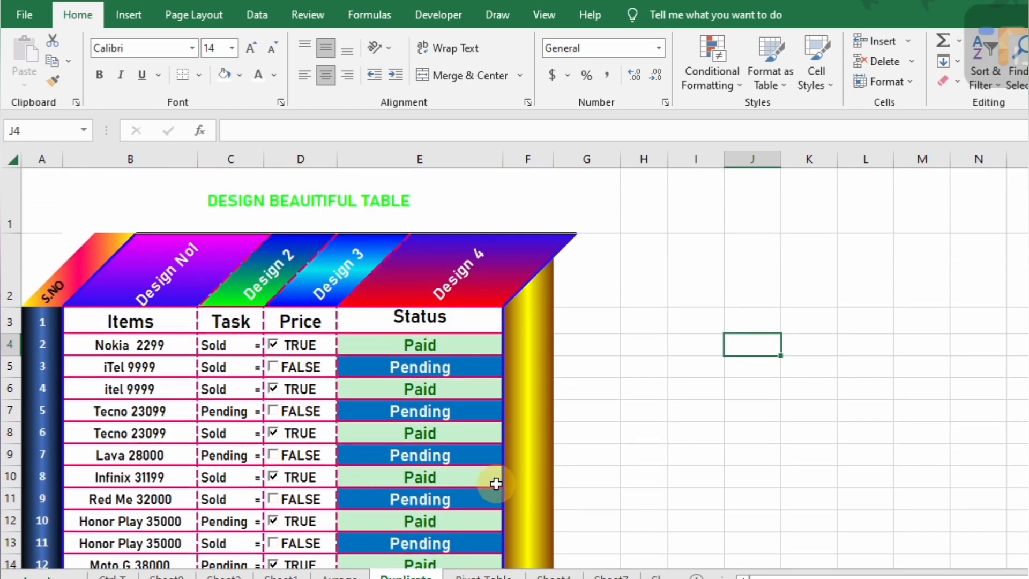
click(430, 490)
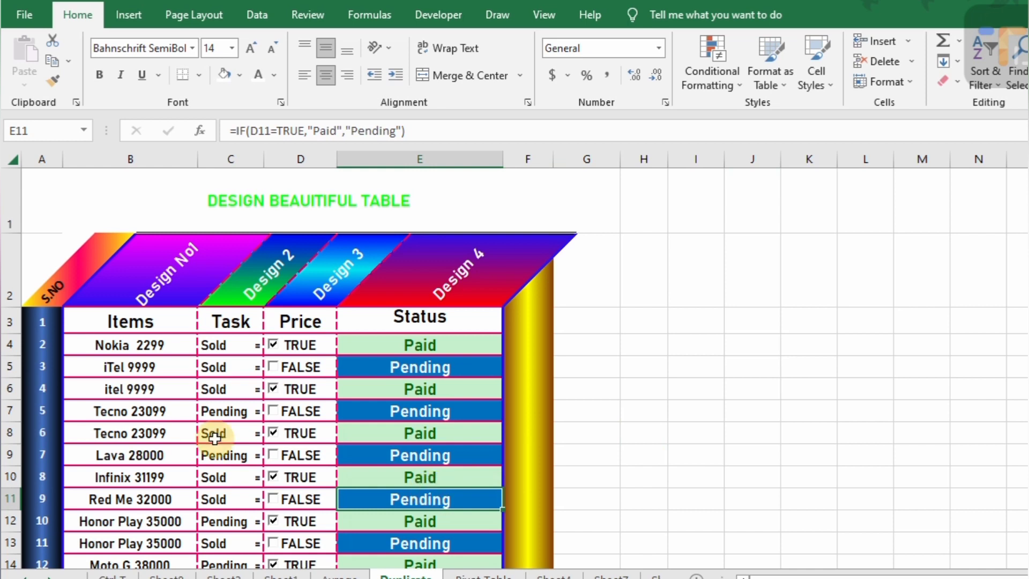
Format the header cells B3:E3 with a white font and a dark brown fill.
drag(91, 323, 402, 315)
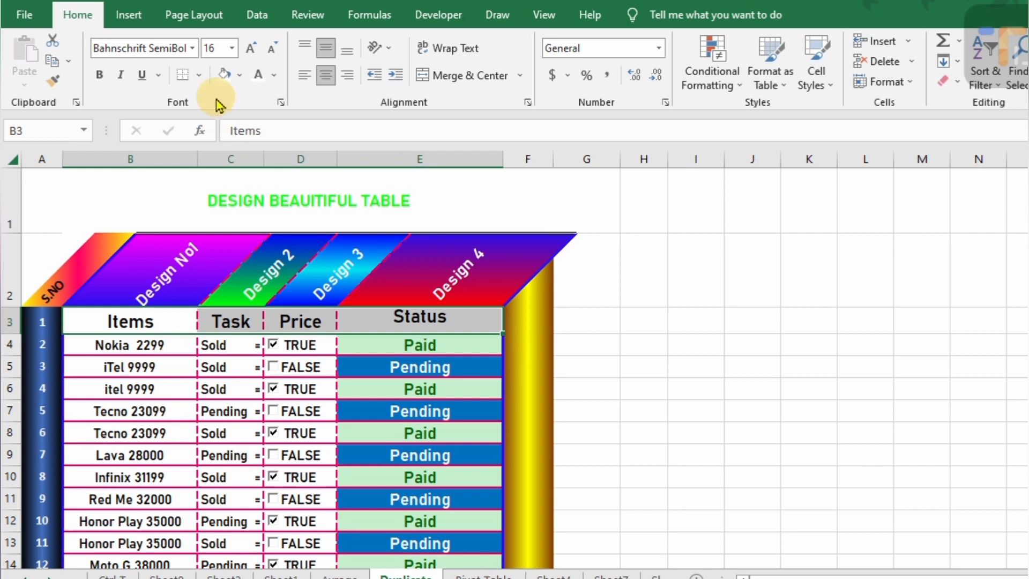
click(258, 77)
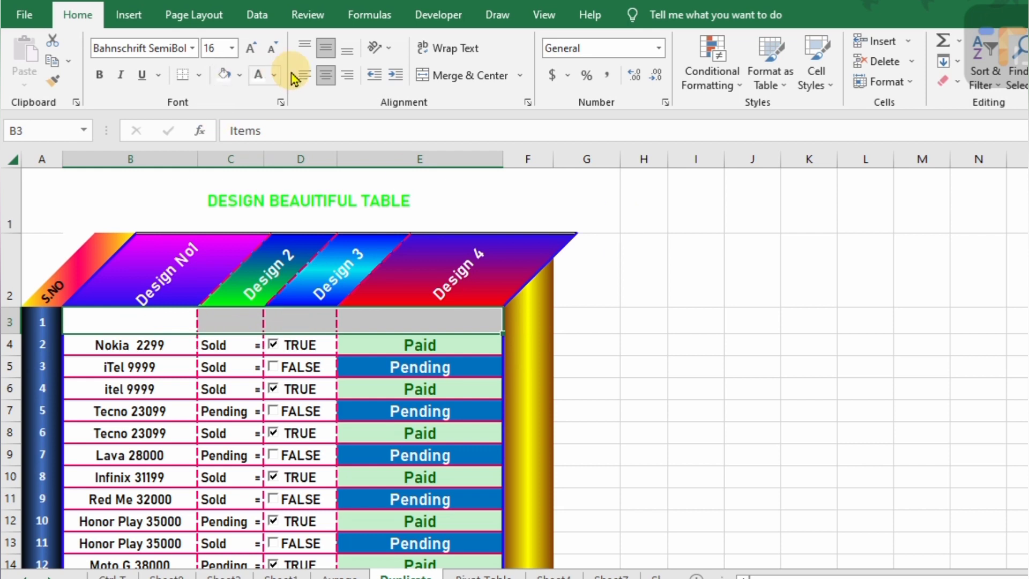
click(239, 75)
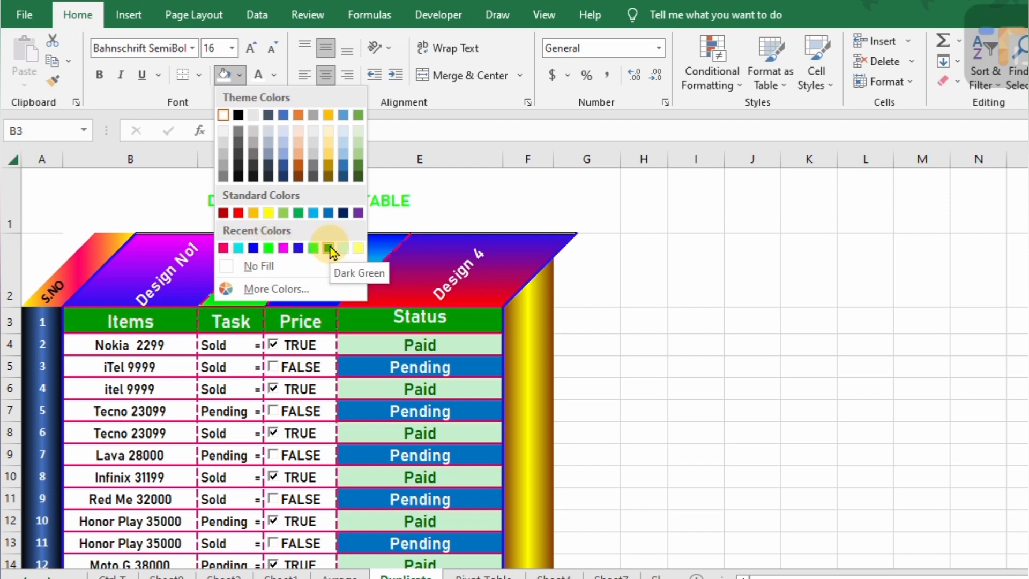
click(299, 179)
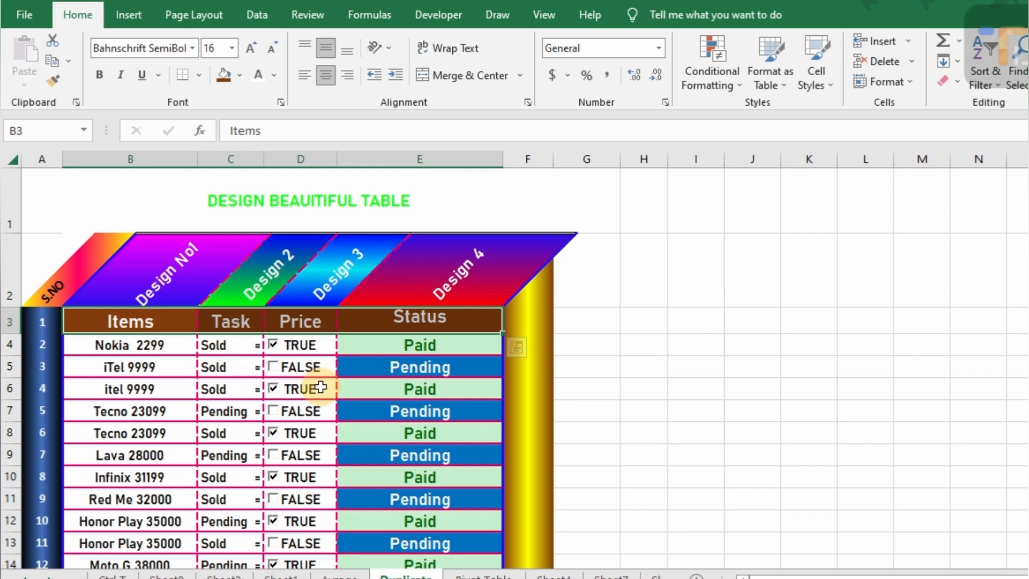
click(301, 394)
click(301, 395)
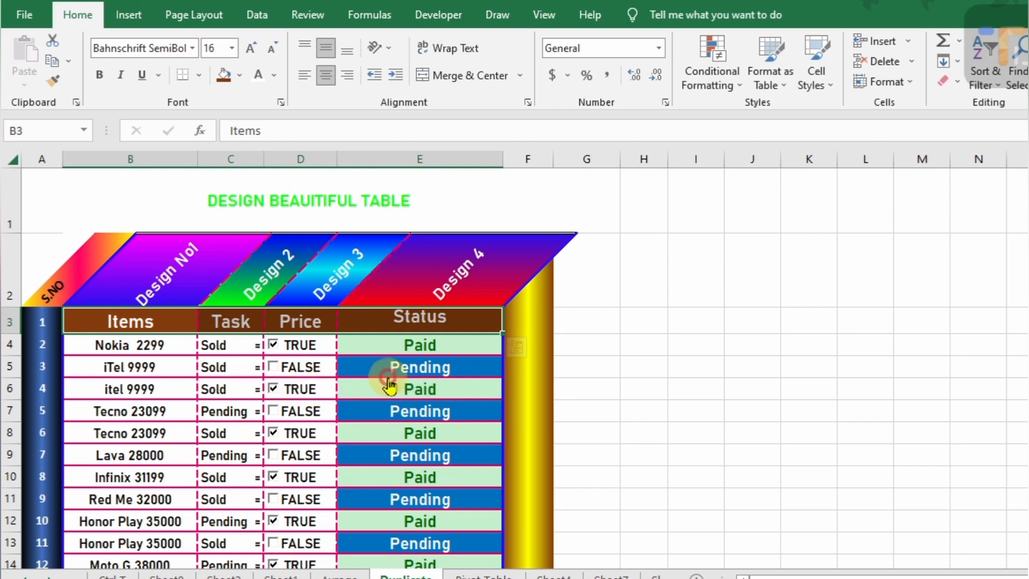
click(625, 391)
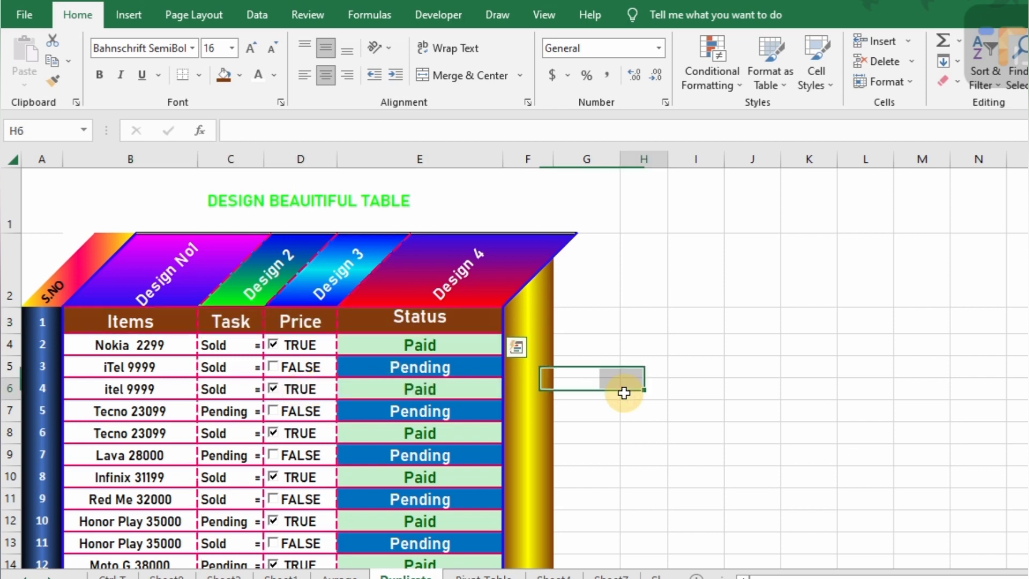
Try the Calculation cell style on item cell B8, and replace it with the blue Accent1 style.
click(145, 428)
click(818, 78)
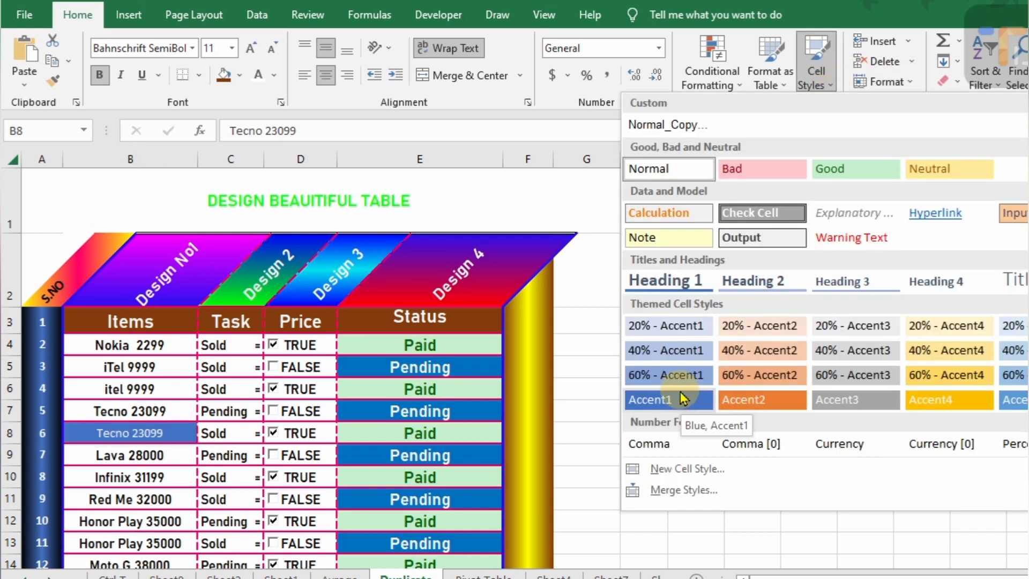
click(682, 213)
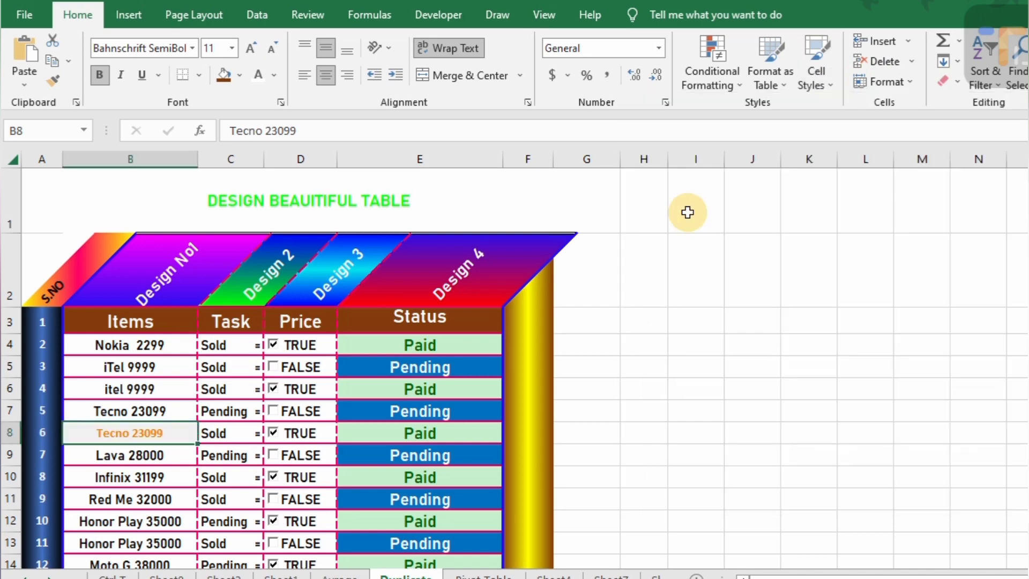
click(830, 86)
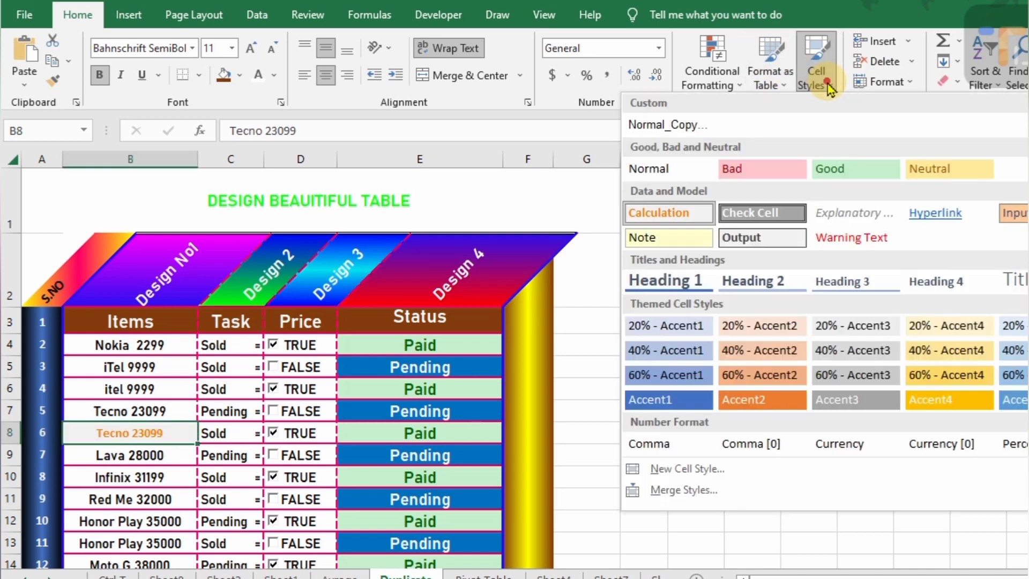
click(682, 401)
Apply the orange Accent2 cell style to C9 and the green accent cell style to D10.
click(229, 462)
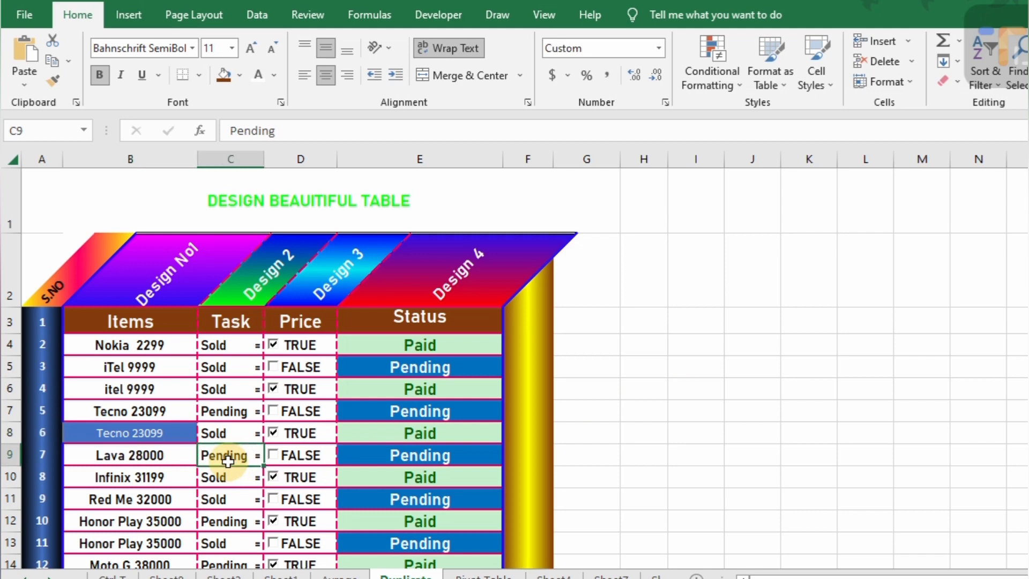
click(836, 85)
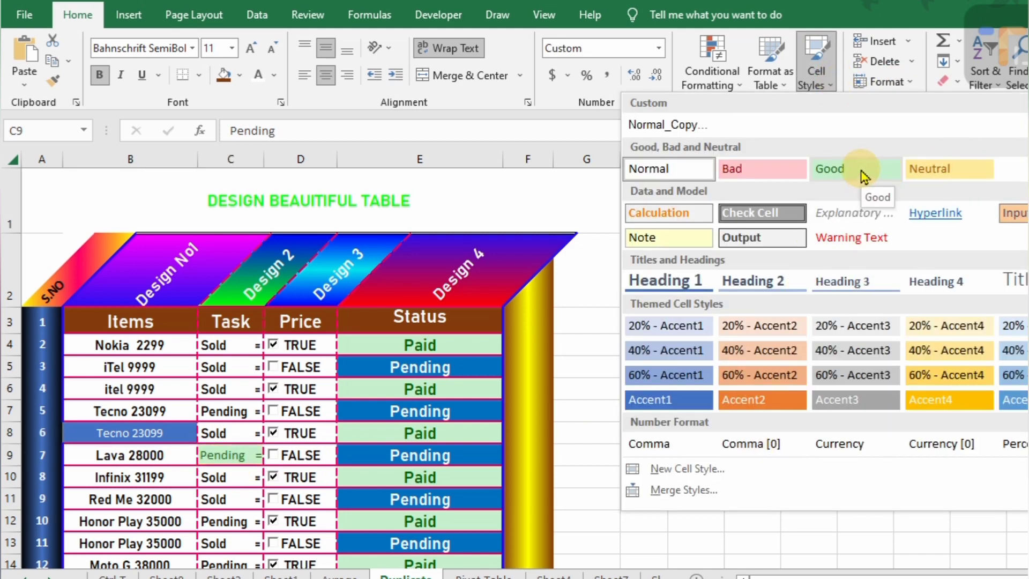
click(739, 400)
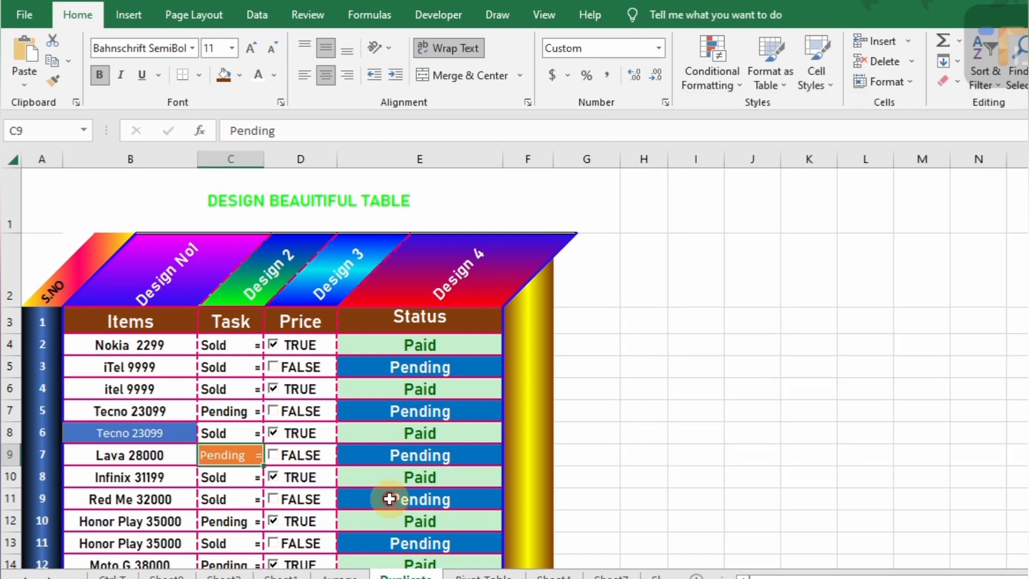
click(327, 478)
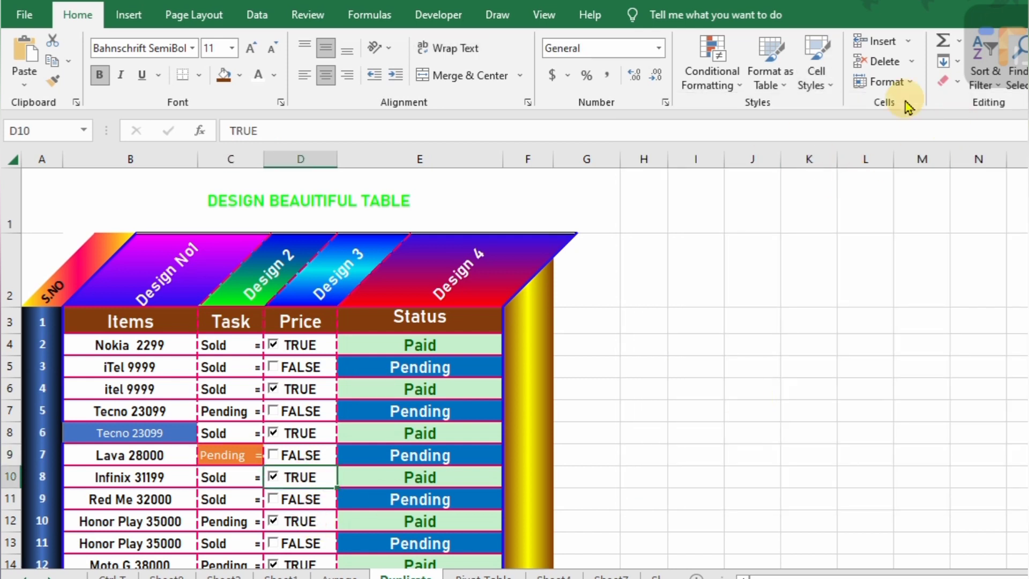
click(834, 92)
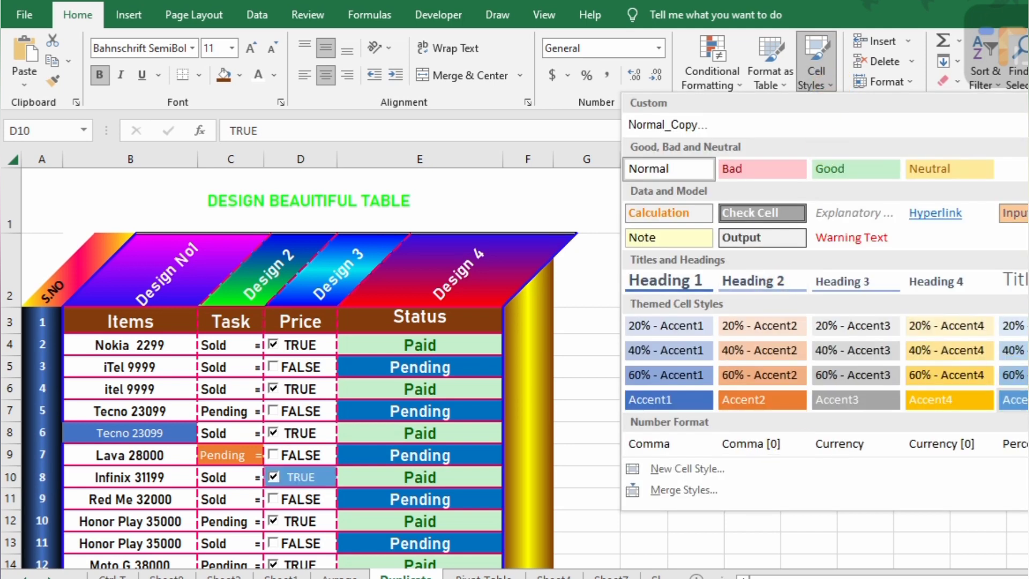
click(1028, 400)
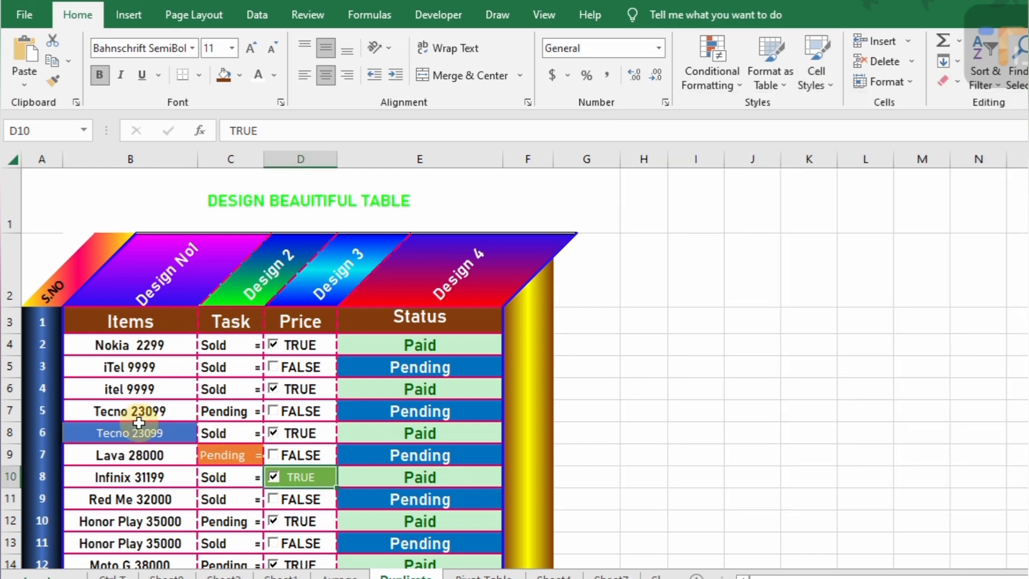
click(125, 389)
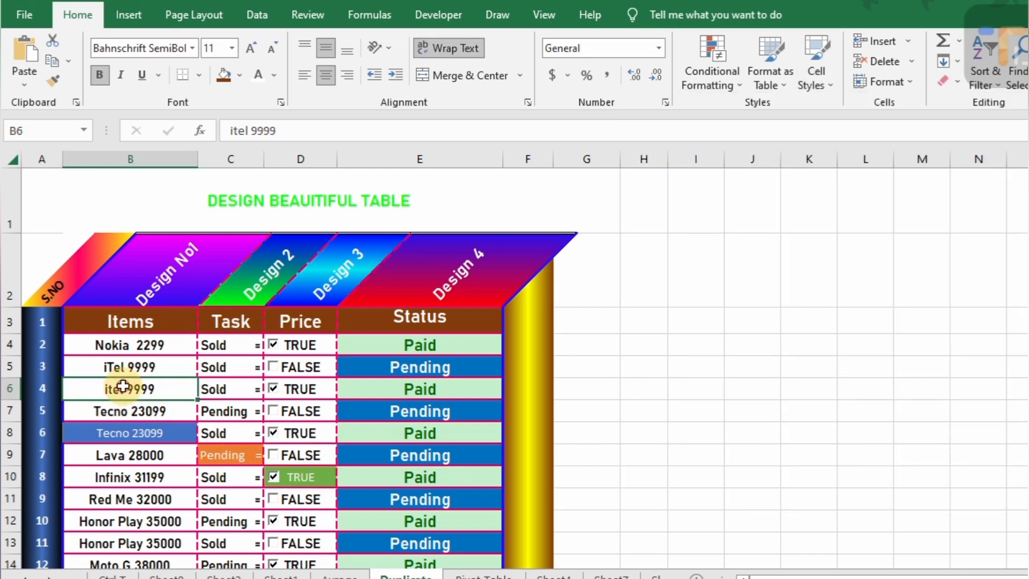
click(820, 73)
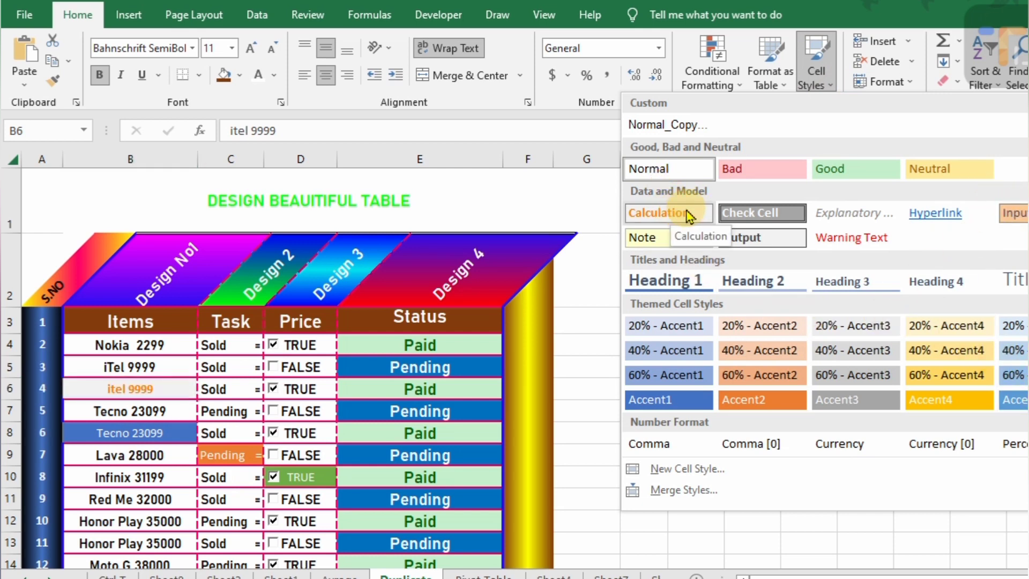
click(449, 198)
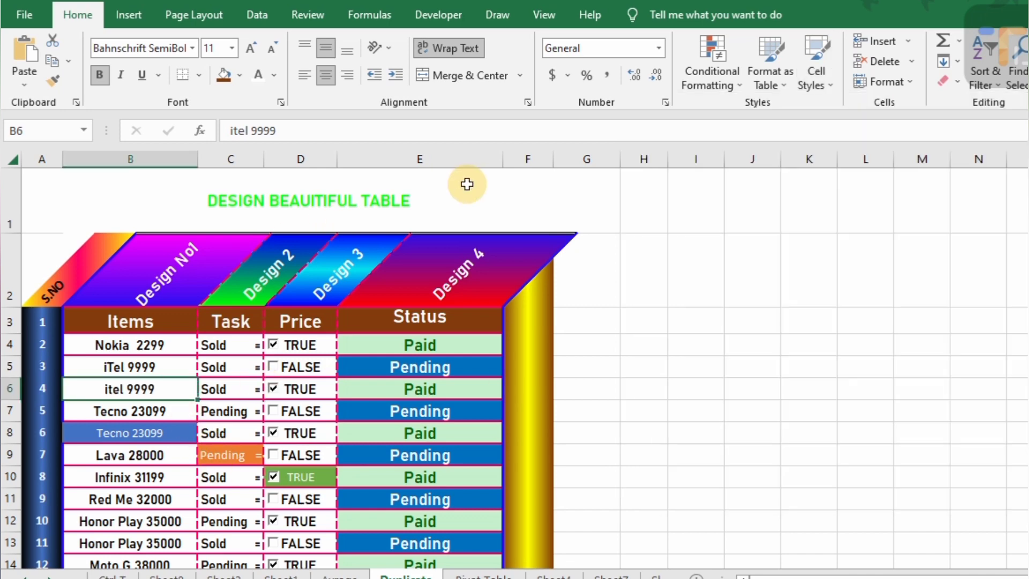
Insert a wavy punched-tape flowchart shape over the title in row 1 and stretch it from column A to column G.
click(127, 16)
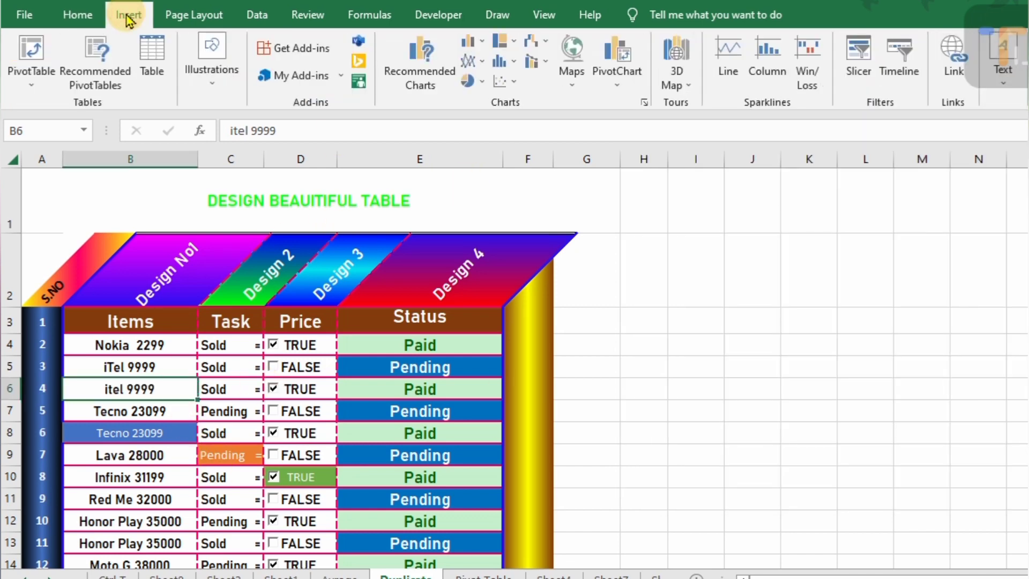
click(210, 83)
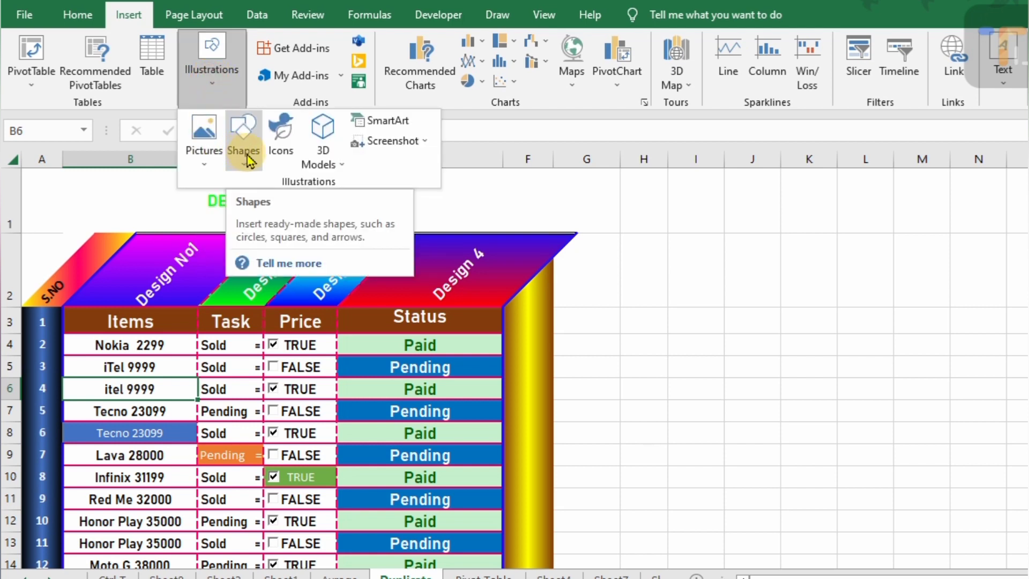
click(246, 159)
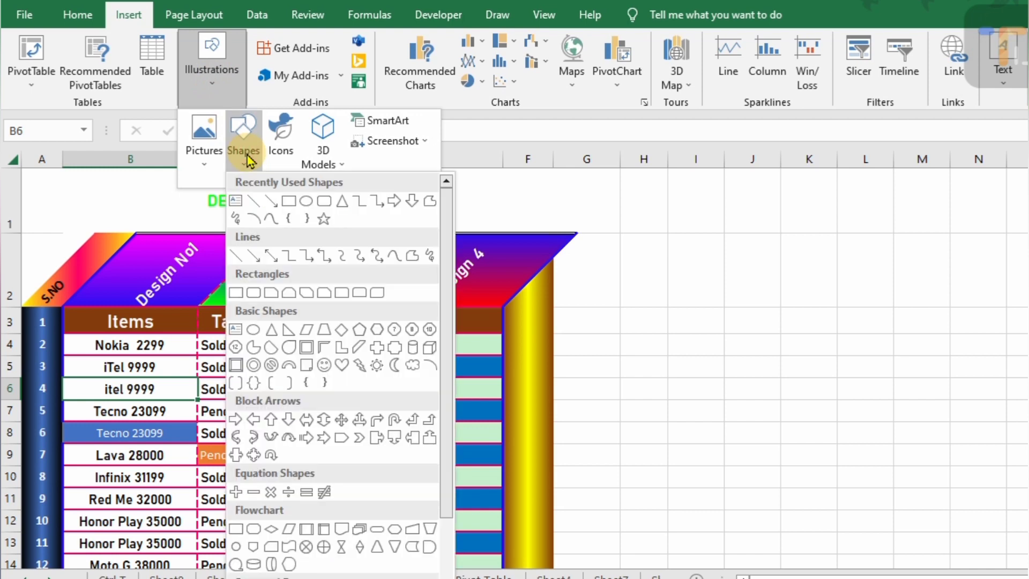
drag(448, 263, 450, 353)
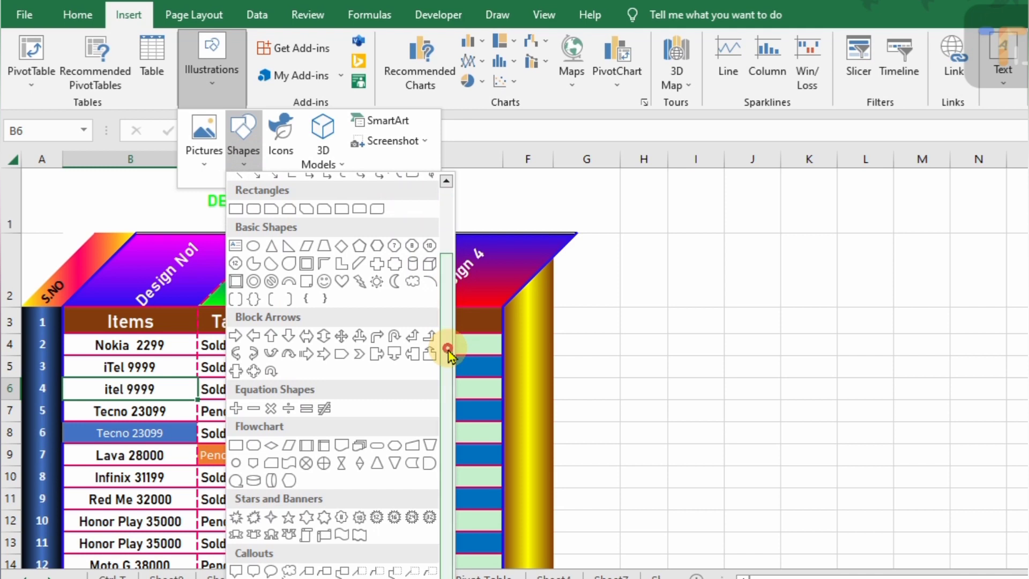
click(290, 464)
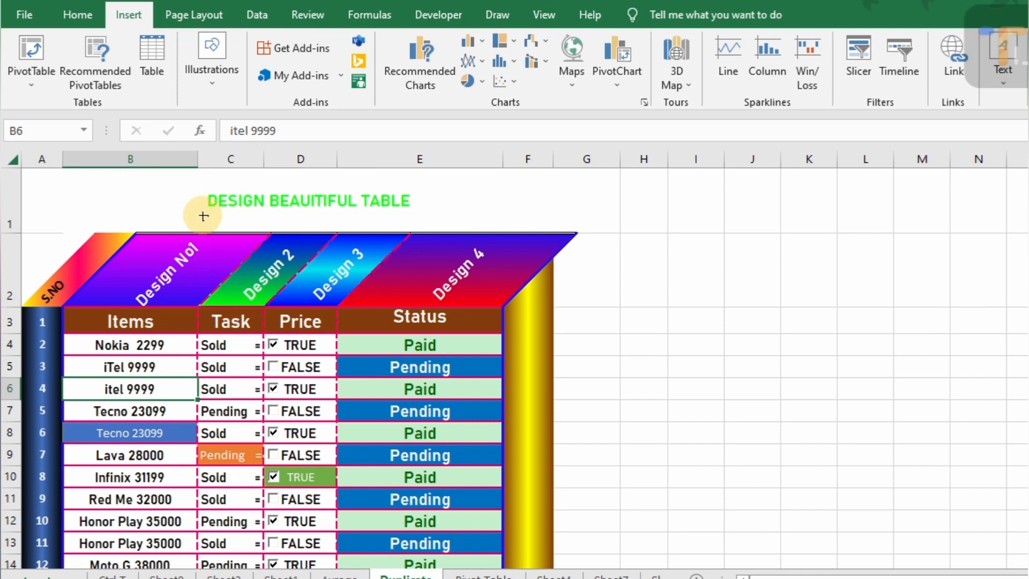
mouse_move(202, 215)
mouse_down()
mouse_move(201, 193)
mouse_move(183, 194)
mouse_move(505, 197)
mouse_up()
drag(518, 196, 596, 194)
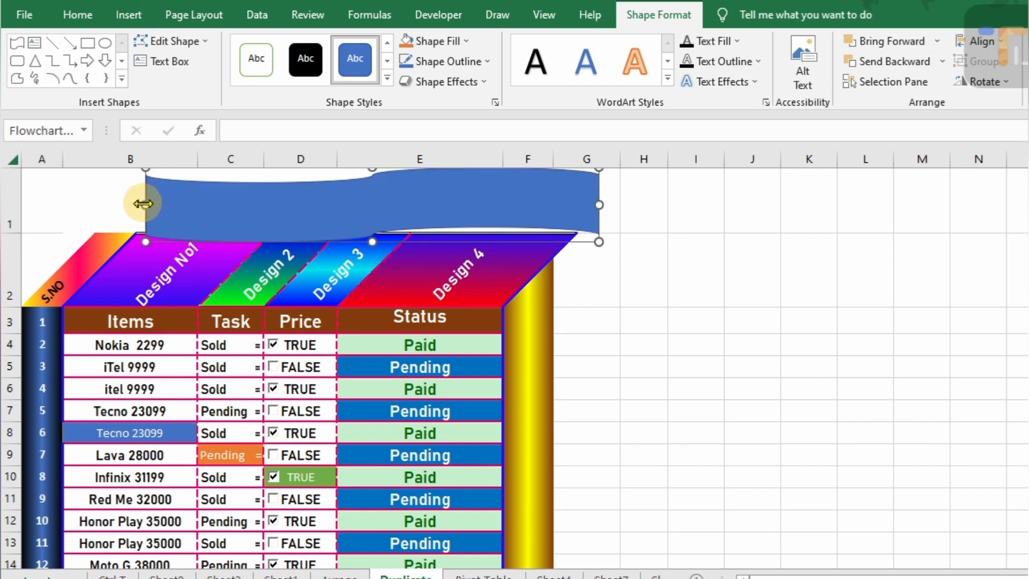
drag(142, 204, 53, 202)
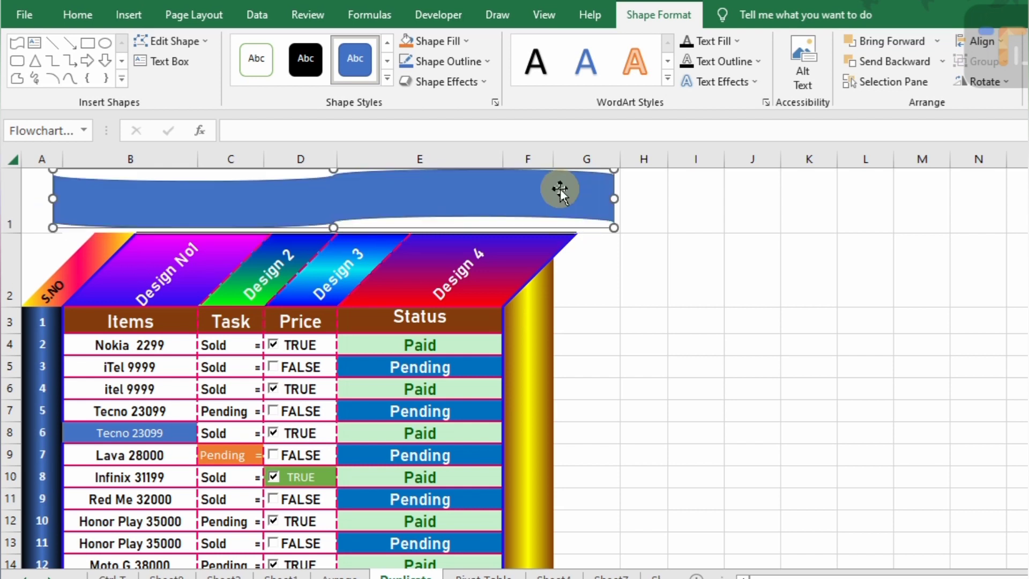
Edit the points of the wavy banner shape, pulling the middle of its right edge inward to form a ribbon notch.
right_click(561, 192)
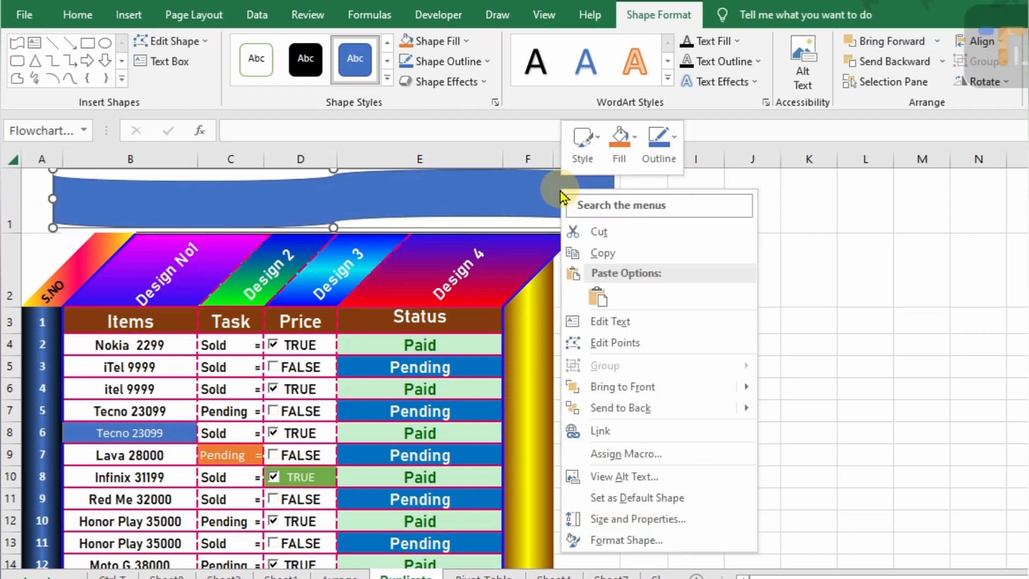
click(617, 342)
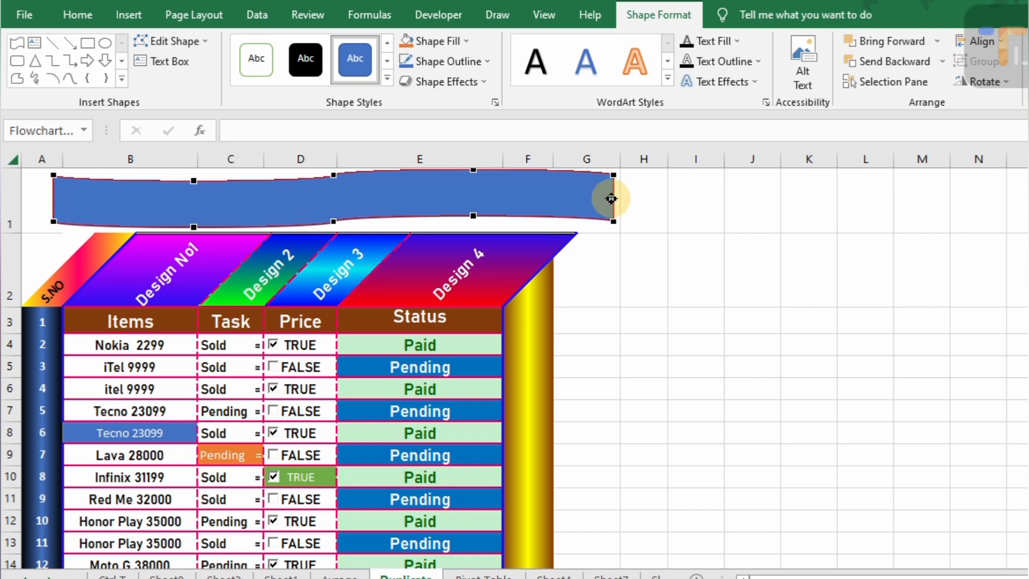
drag(612, 199, 574, 195)
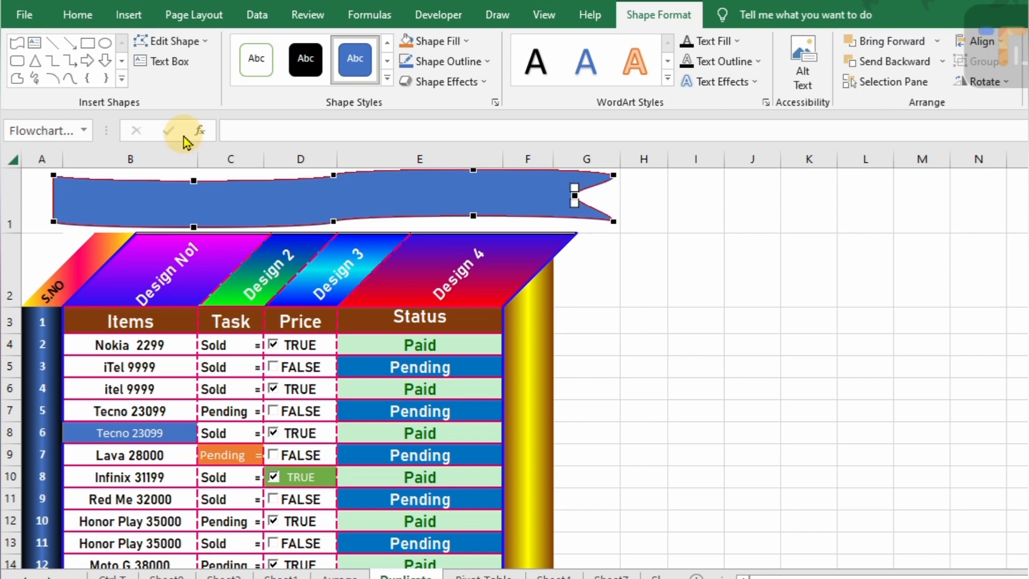
Pull the middle of the banner's left edge outward into a pointed tip, and reposition the banner within row 1.
drag(52, 197, 26, 200)
click(188, 200)
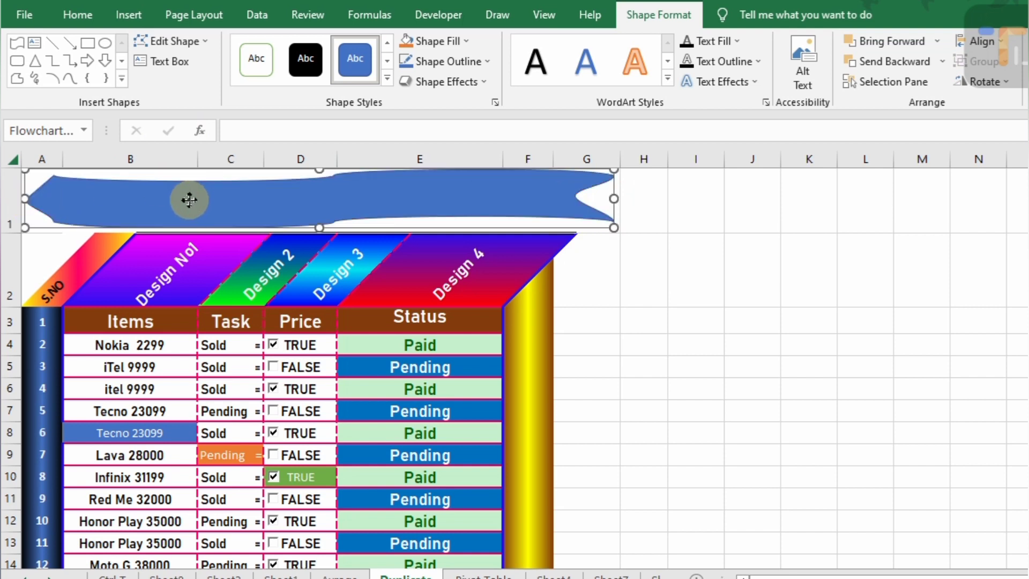
drag(188, 200, 213, 202)
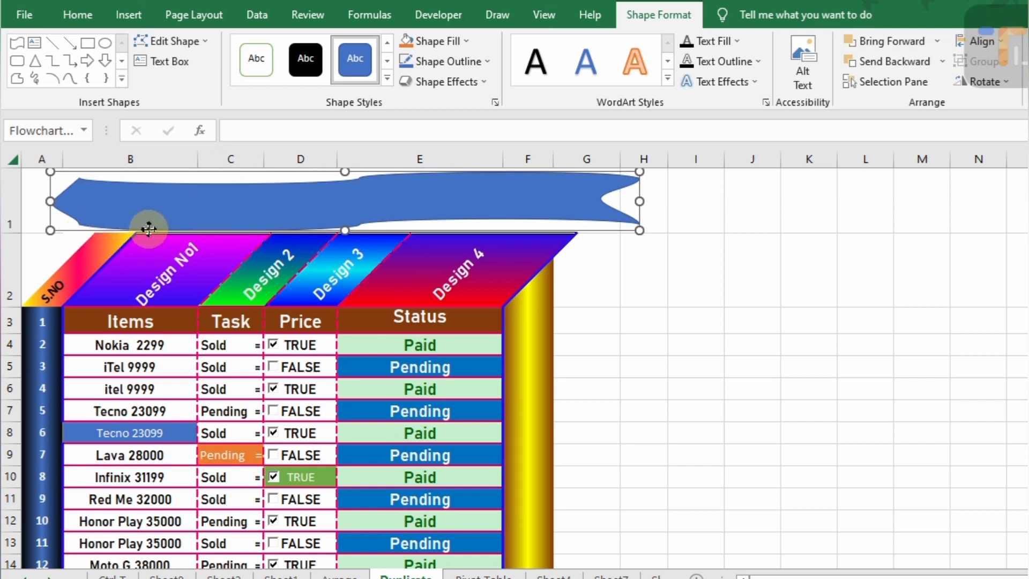
mouse_move(148, 230)
mouse_down()
mouse_move(150, 218)
mouse_move(164, 220)
mouse_up()
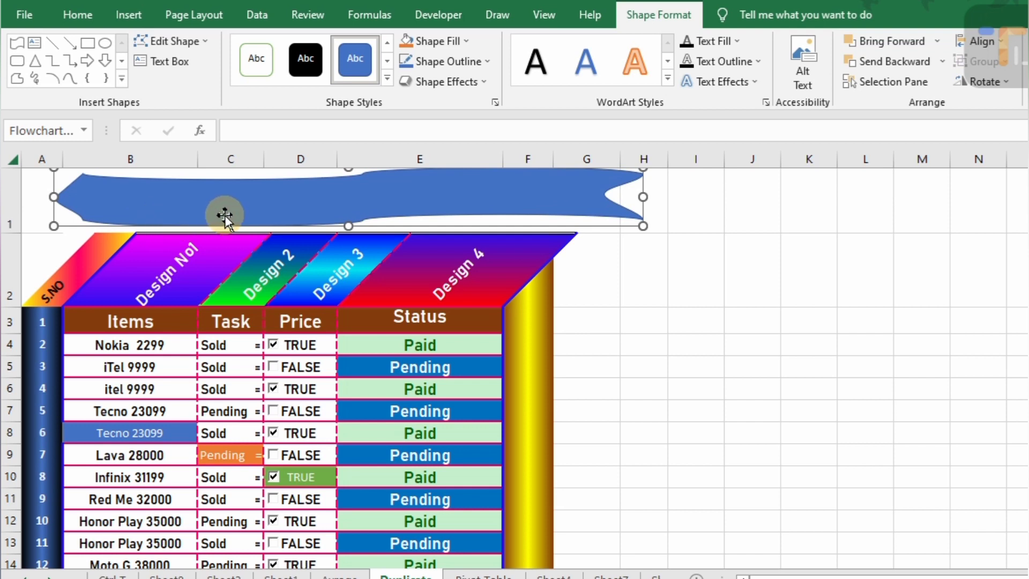
drag(227, 209, 212, 206)
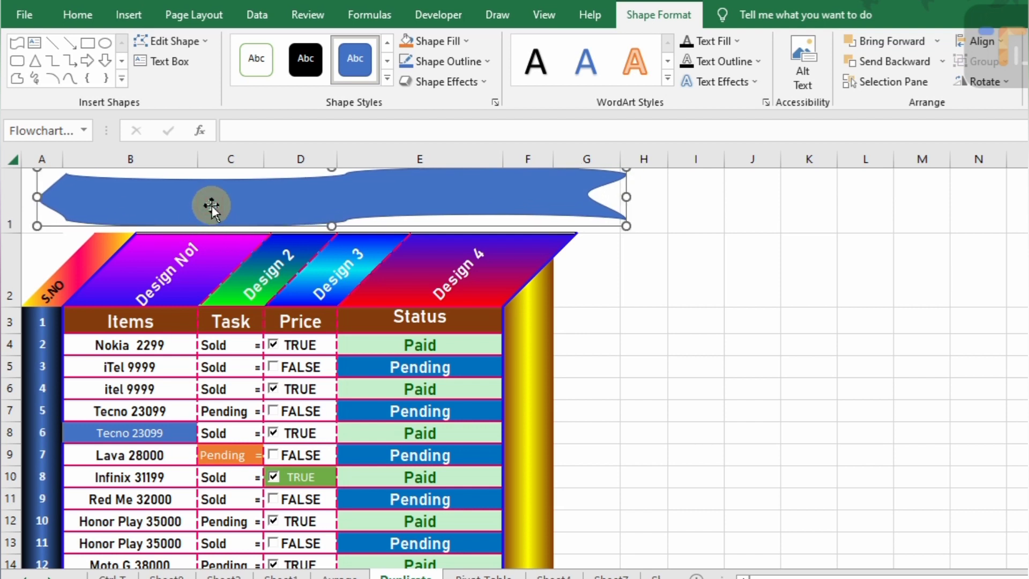
Add the text "DESIGN BEAUITIFUL TABLE" to the banner shape, centred horizontally and vertically.
right_click(221, 205)
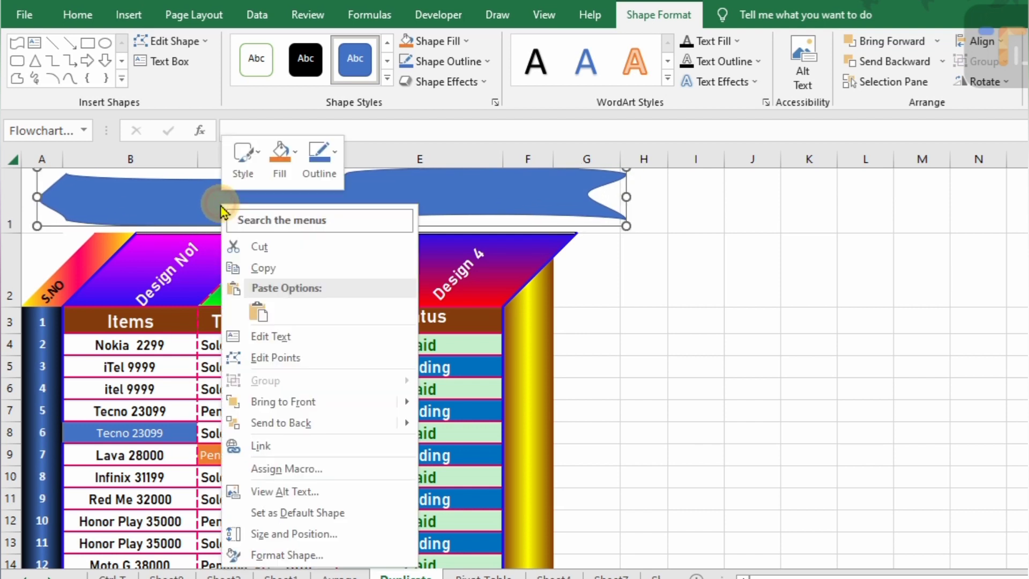
click(289, 337)
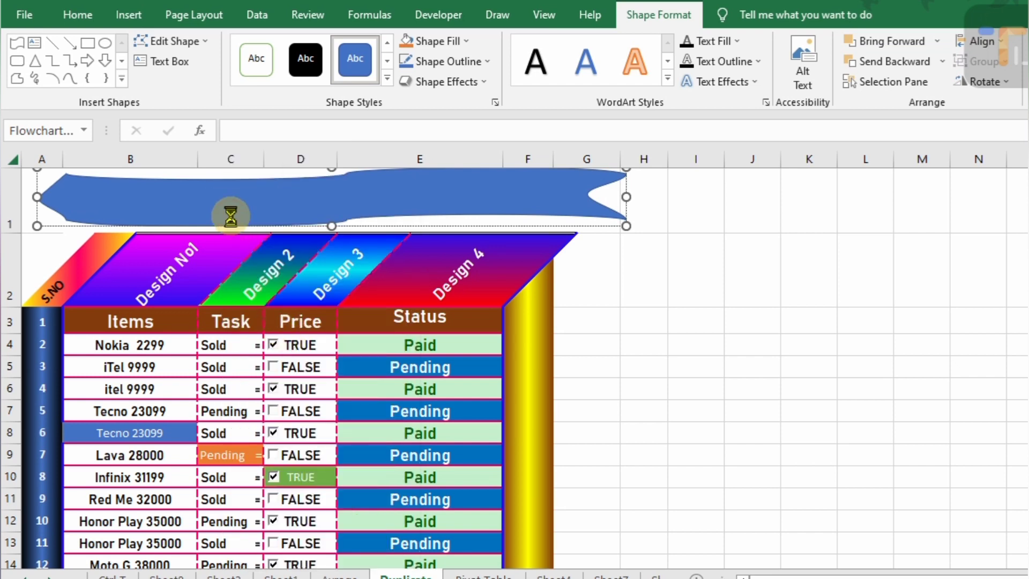
text(DESIGN BEAUTIFUL TABLE)
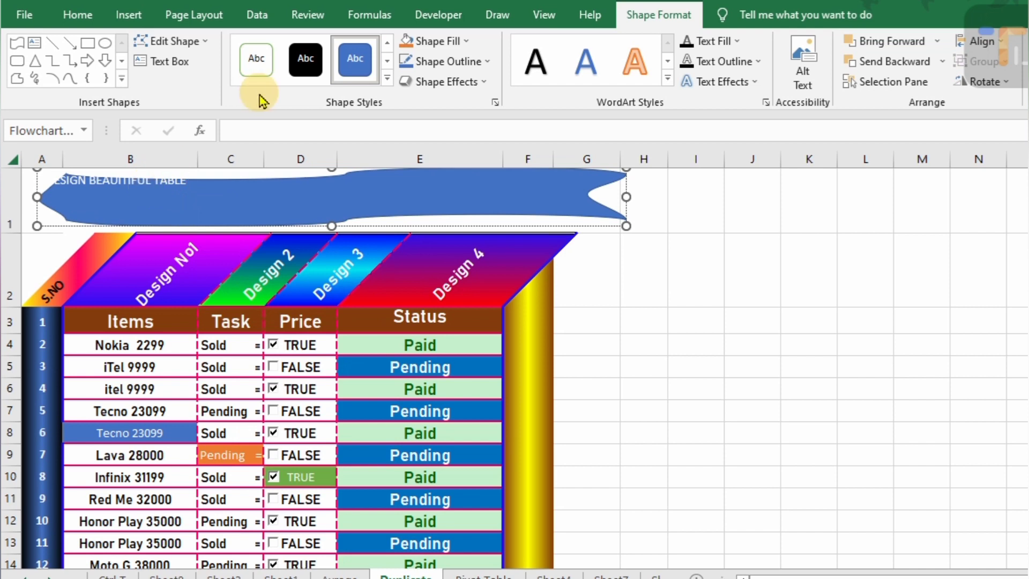
click(86, 21)
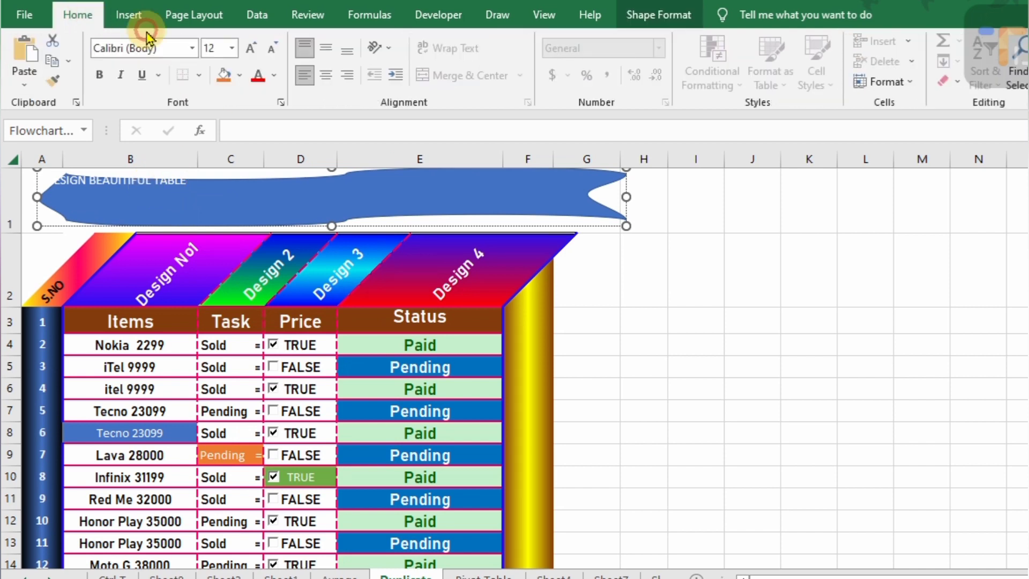
click(325, 75)
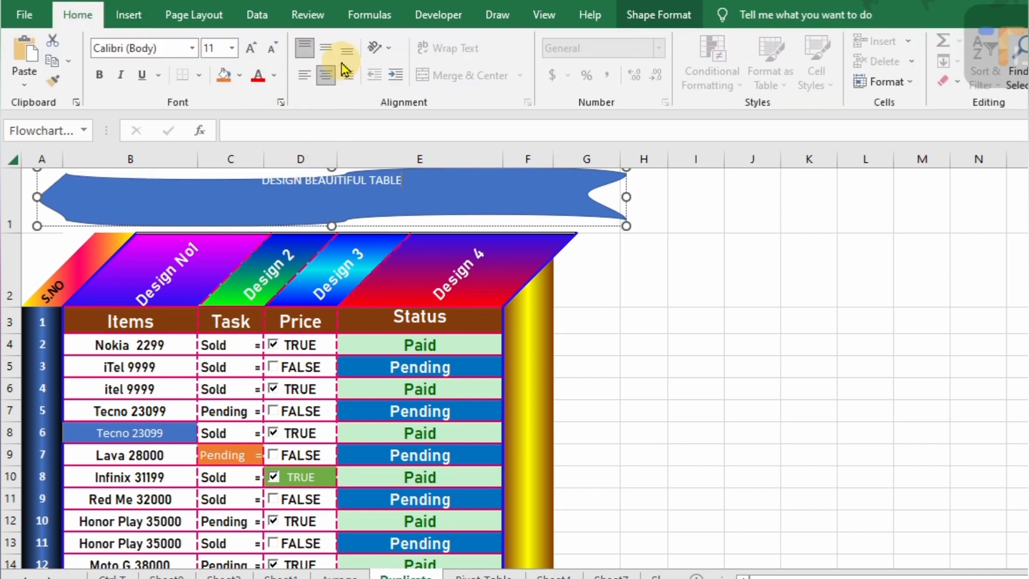
click(328, 54)
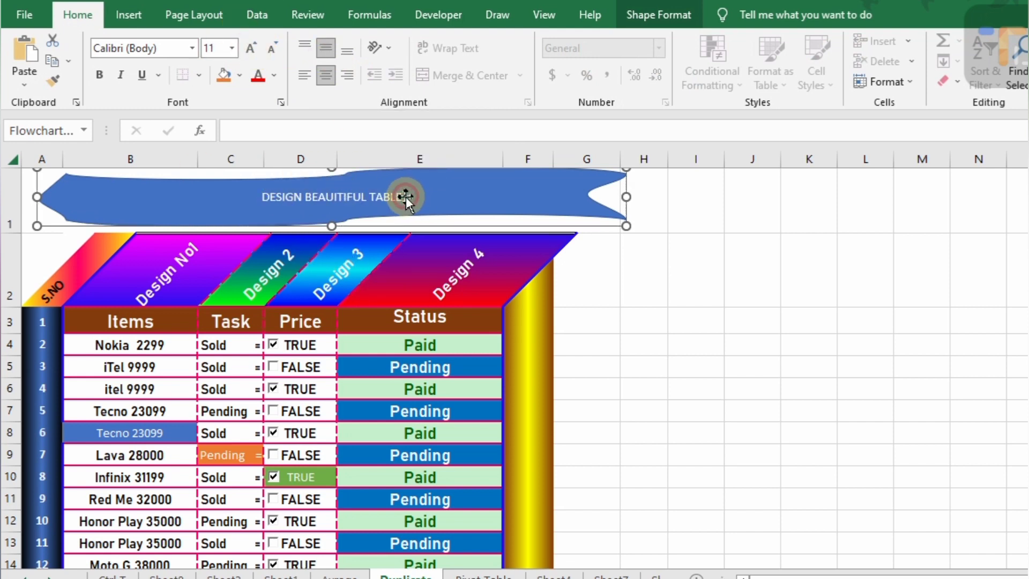
Enlarge the banner text to 24 pt and make it bold.
click(263, 197)
drag(398, 195, 263, 198)
click(251, 50)
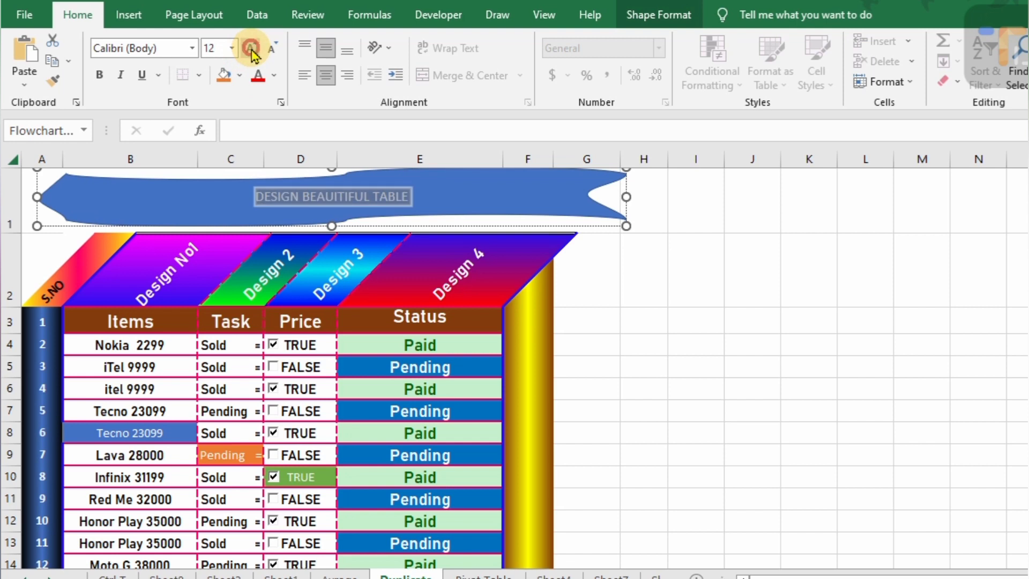
click(252, 50)
click(251, 50)
click(251, 50)
click(251, 50)
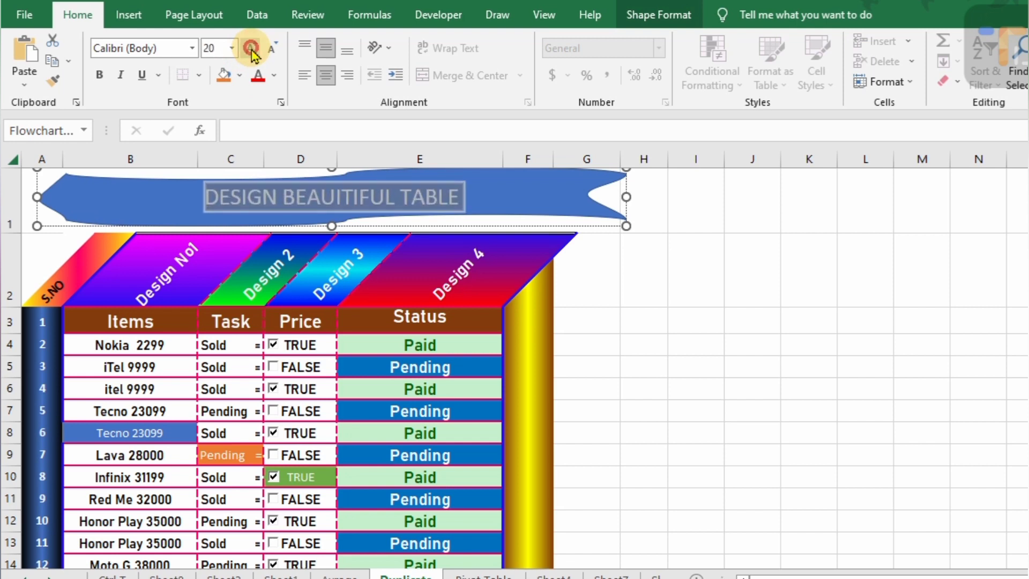
click(251, 50)
click(252, 50)
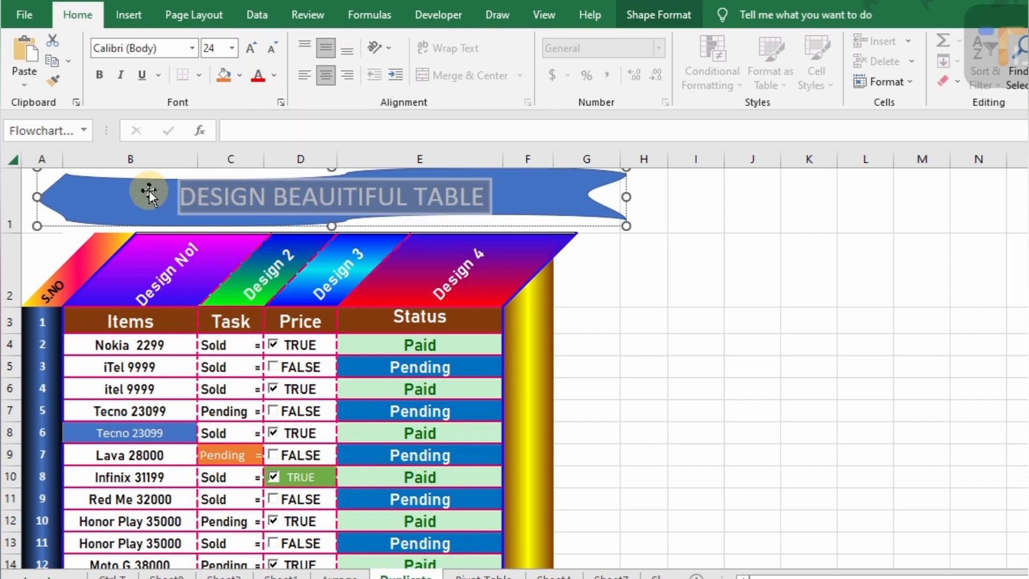
click(99, 75)
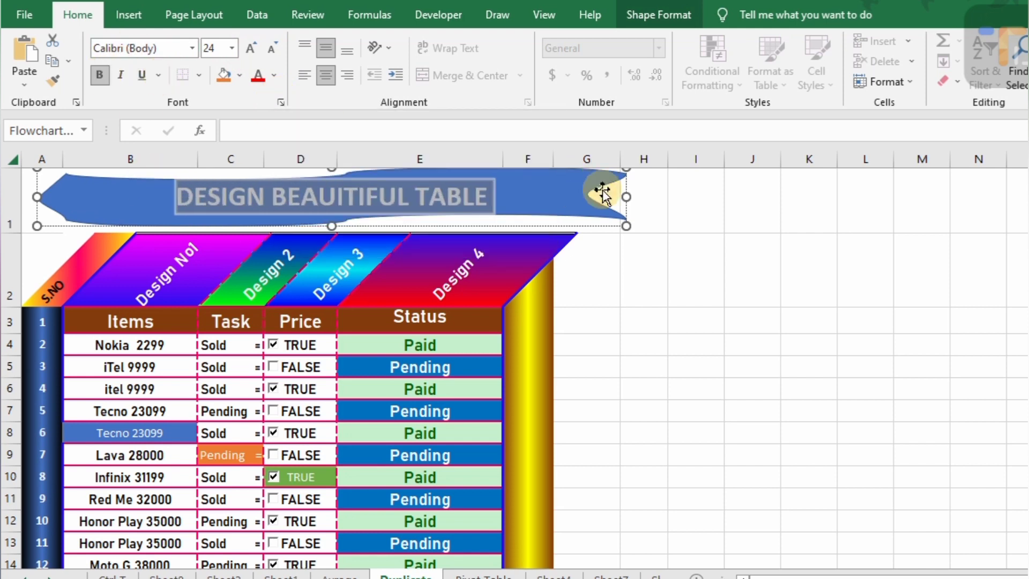
click(559, 197)
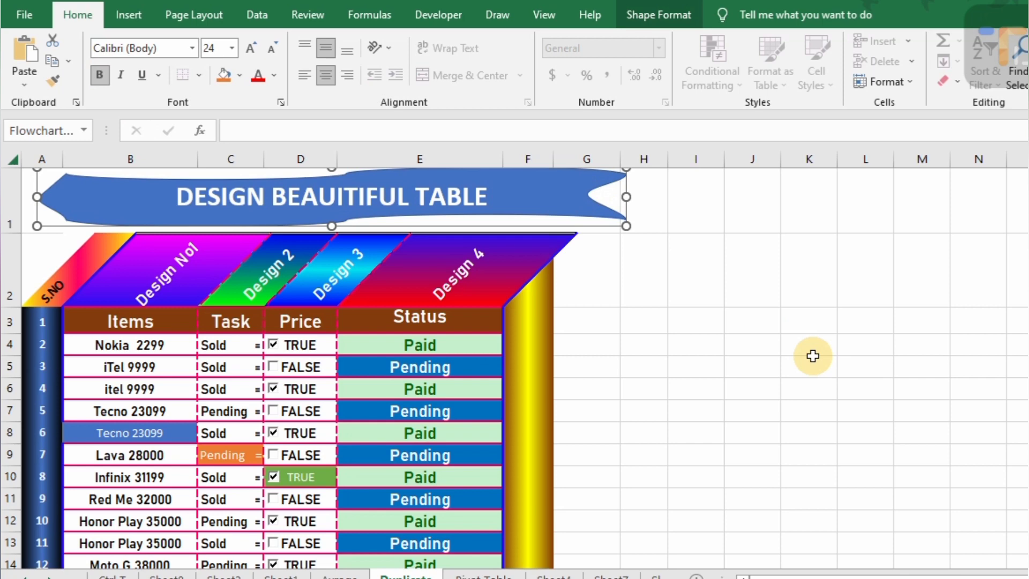
Turn off the worksheet's gridlines and look over the table without them.
scroll(813, 356, down, 1)
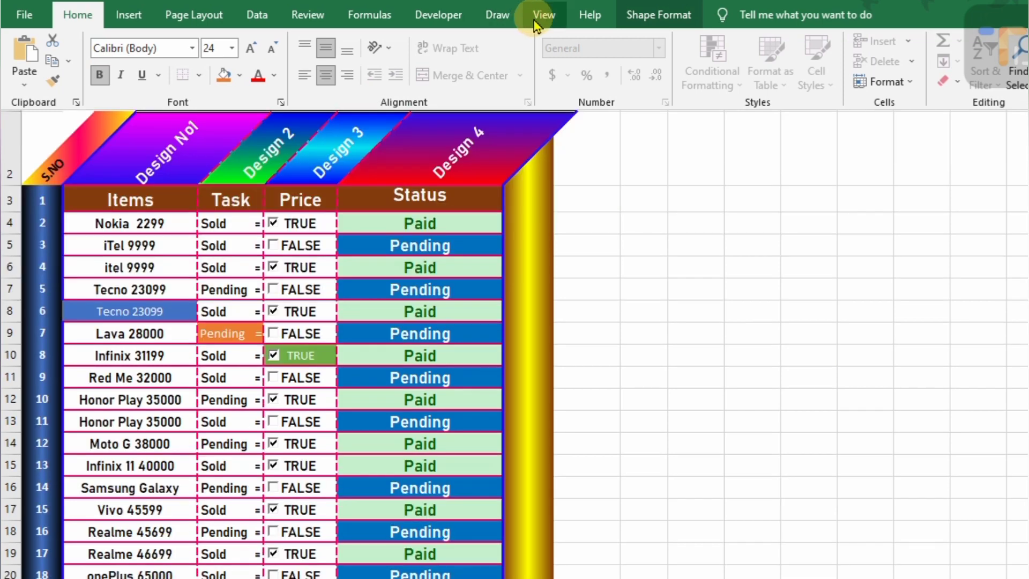
click(538, 15)
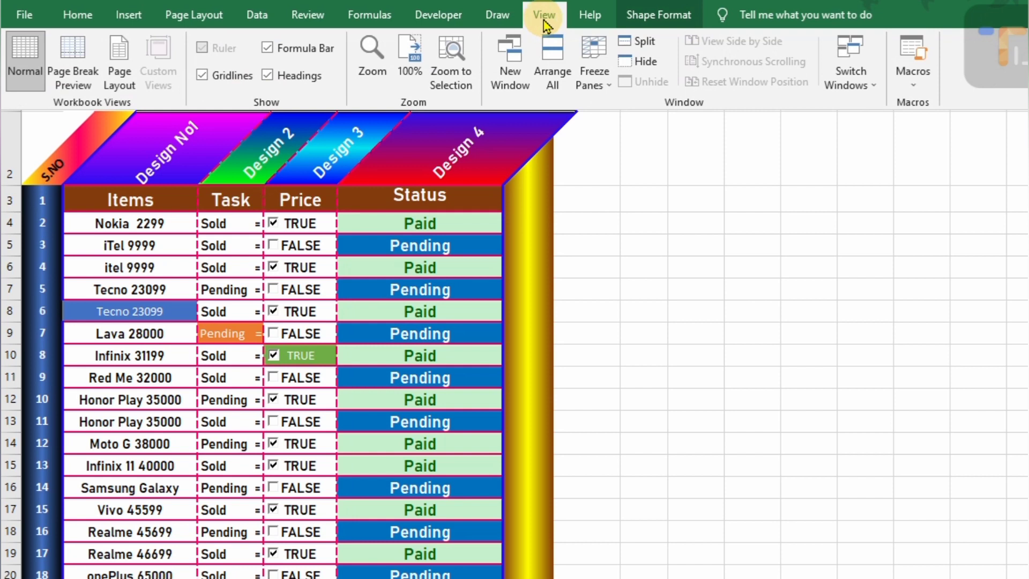
click(202, 76)
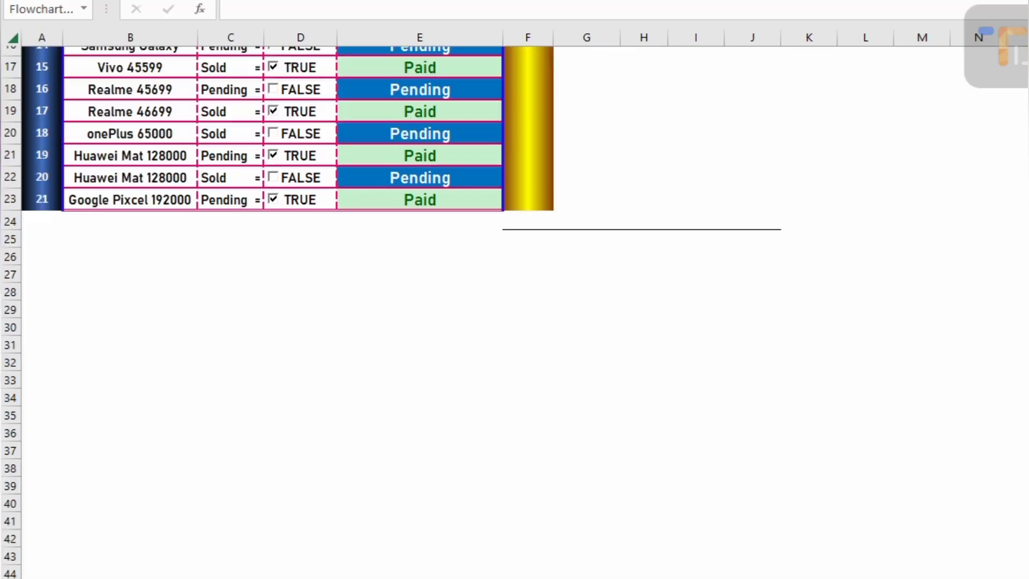
scroll(375, 321, down, 1)
scroll(375, 322, up, 6)
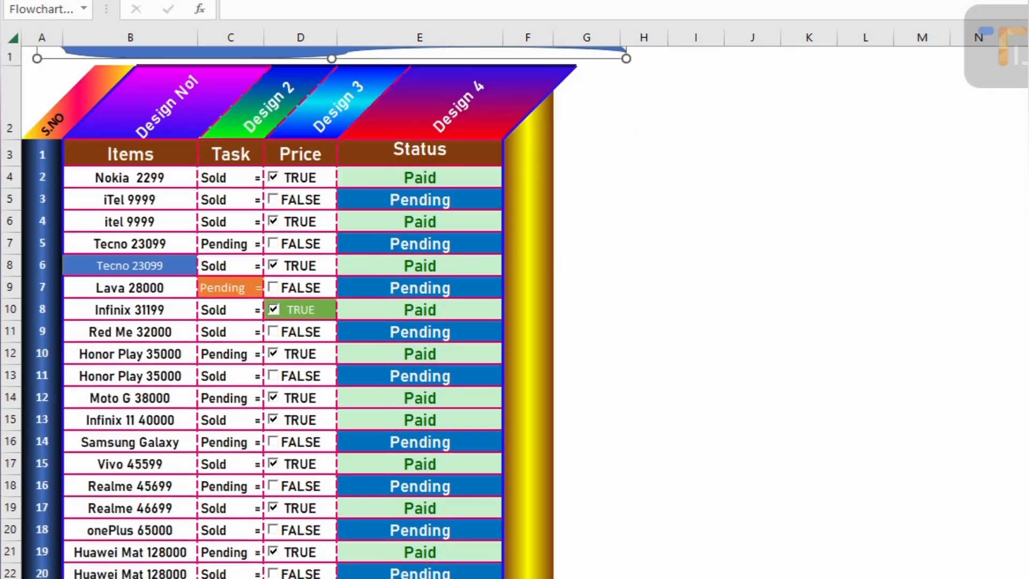
scroll(317, 311, down, 1)
scroll(316, 311, down, 1)
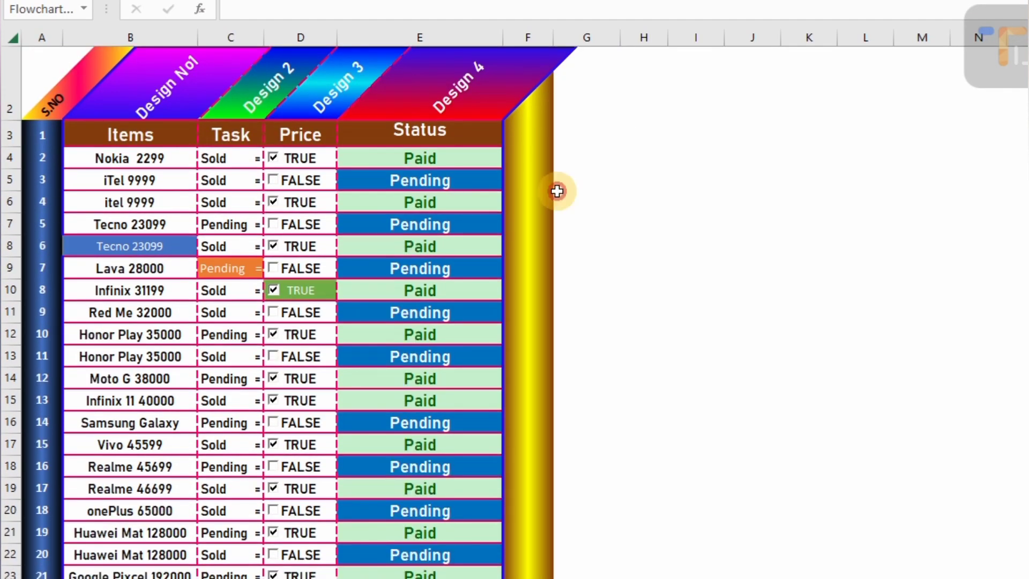
Bring the full ribbon back and freeze the panes at cell B4.
click(130, 160)
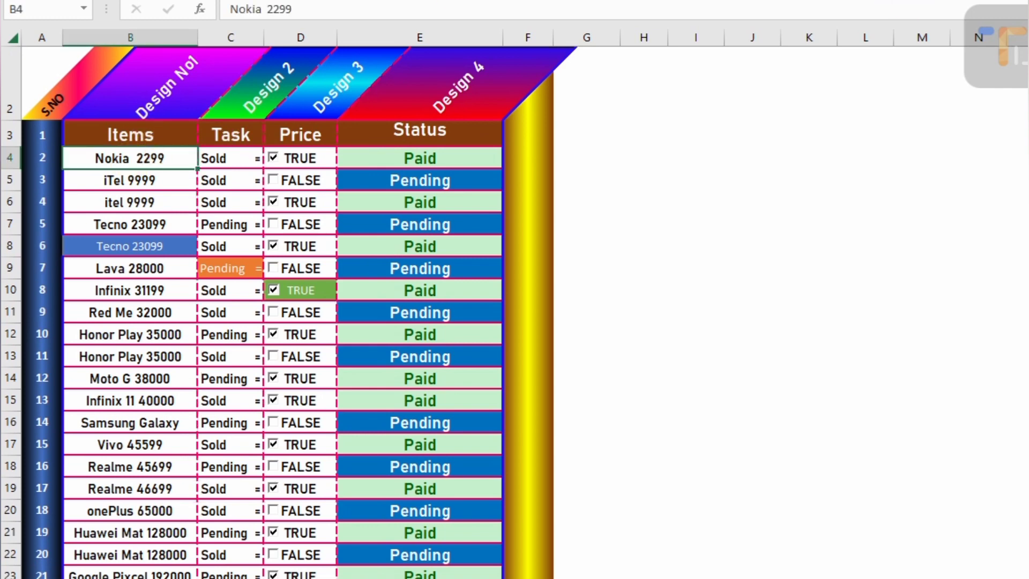
click(998, 1)
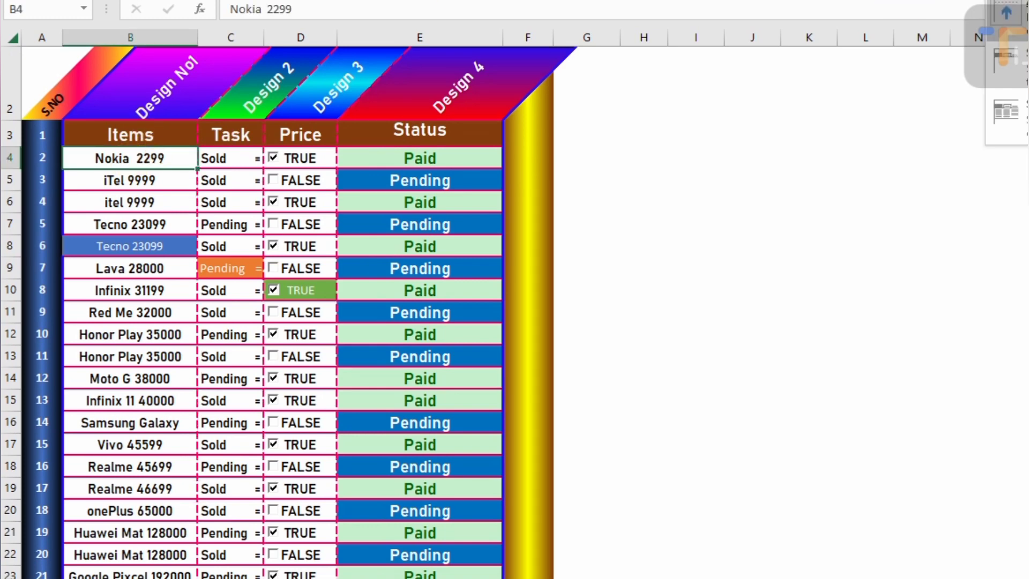
click(1014, 118)
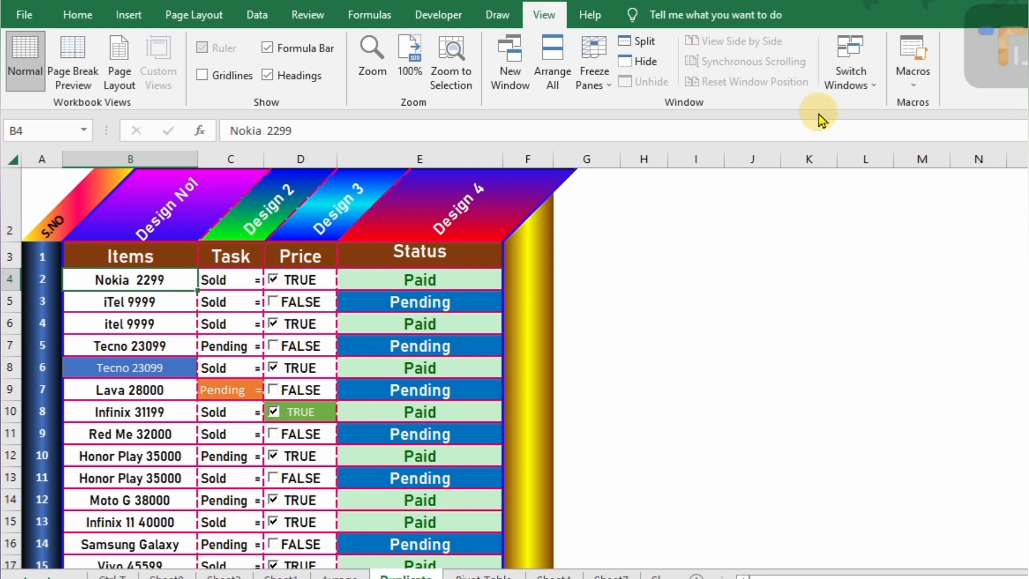
click(599, 67)
click(597, 112)
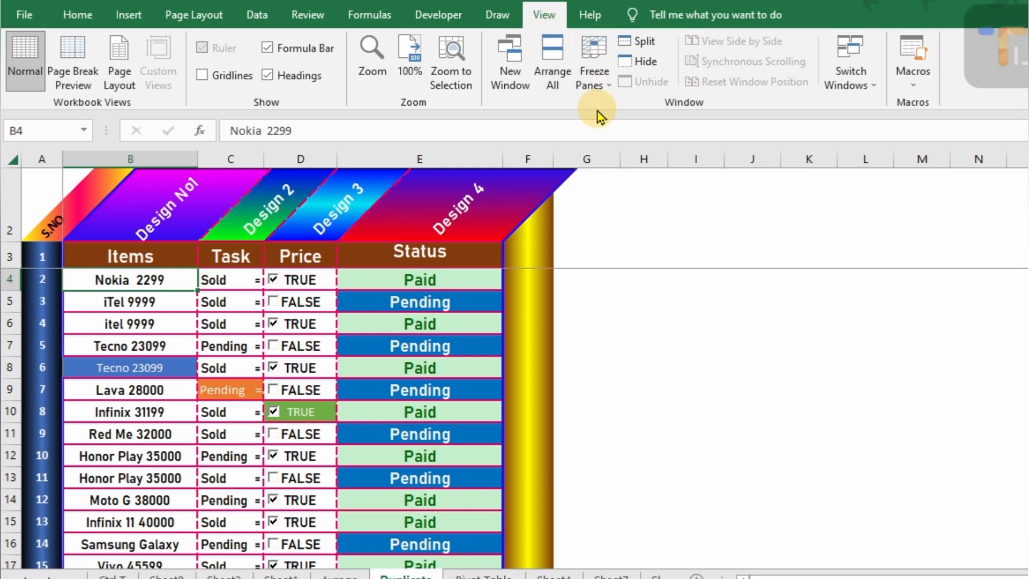
Move down through the item rows and back up to check how the frozen headings behave.
key(Down)
key(Down)
key(Down)
key(Down)
key(Down)
key(Down)
key(Down)
key(Down)
key(Down)
key(Down)
key(Down)
key(Down)
key(Down)
key(Down)
key(Down)
key(Down)
key(Down)
key(Down)
key(Down)
key(Down)
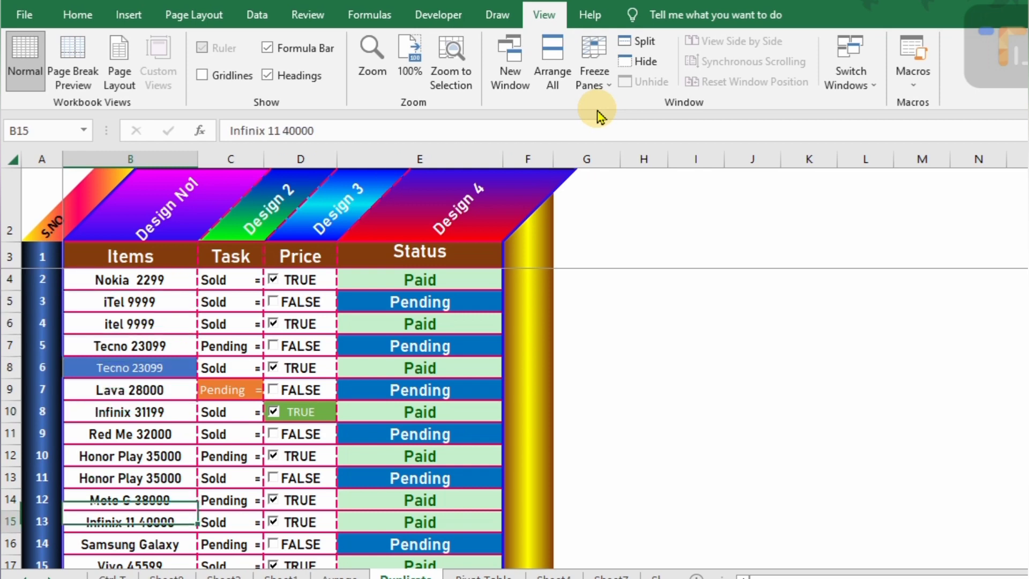
key(Down)
key(Up)
key(Up)
key(Up)
key(Up)
key(Up)
key(Up)
key(Up)
key(Up)
key(Up)
key(Up)
key(Up)
key(Up)
key(Up)
key(Up)
key(Up)
key(Up)
key(Up)
key(Up)
key(Up)
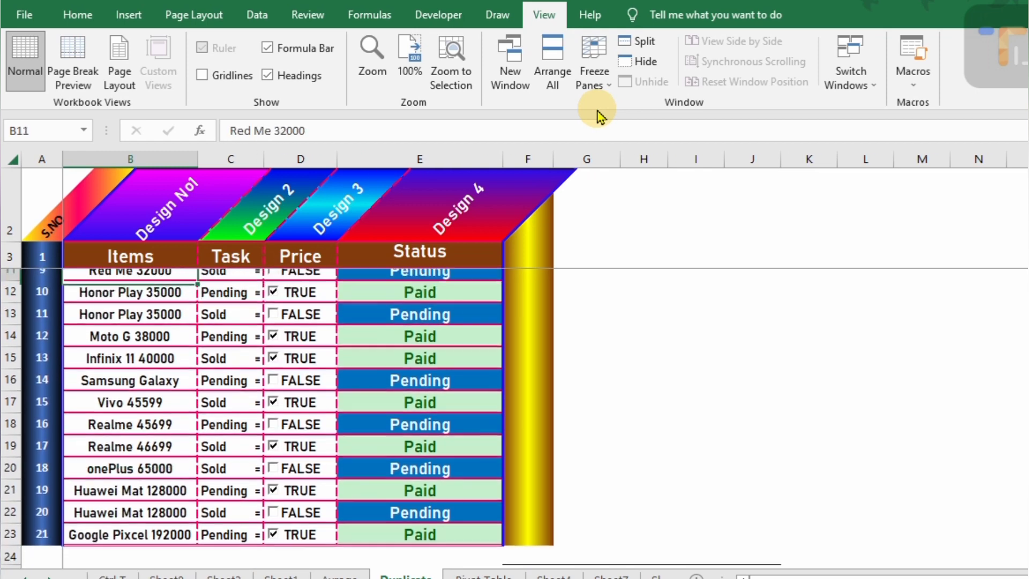
key(Up)
key(Up)
key(Up)
key(Up)
key(Up)
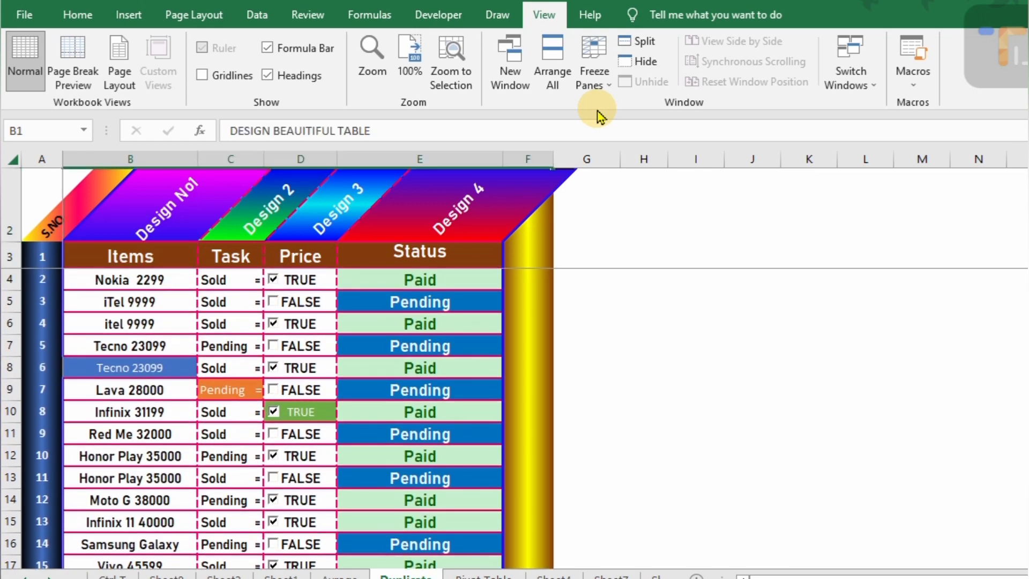
Unfreeze the panes and return to the title banner in row 1.
click(523, 173)
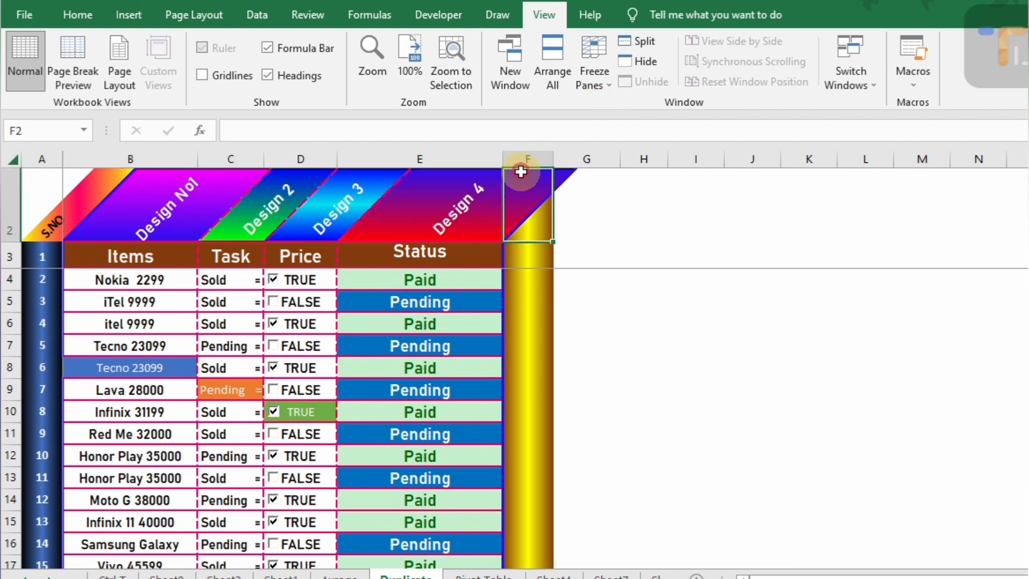
key(Up)
click(524, 173)
key(Up)
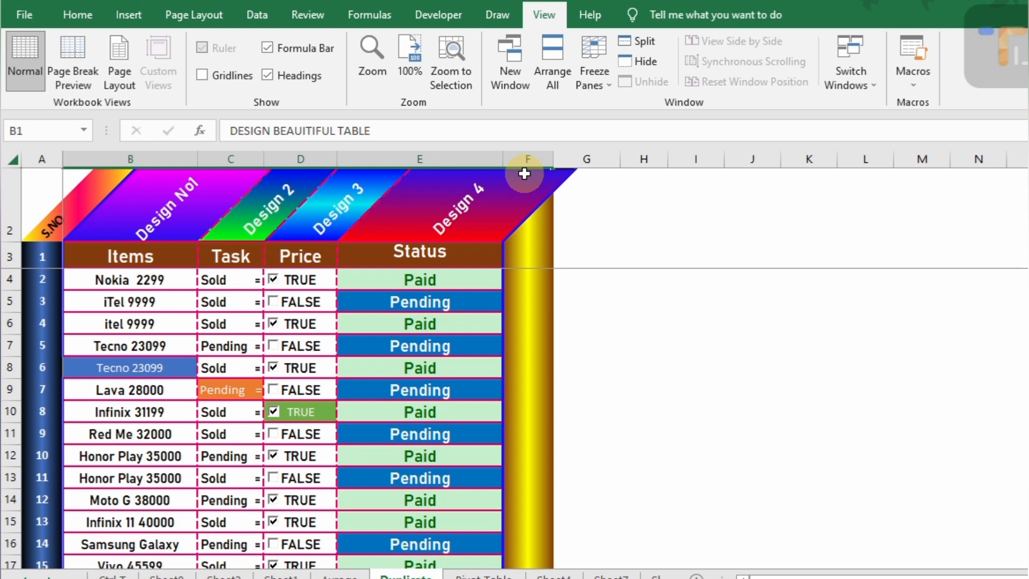
click(593, 72)
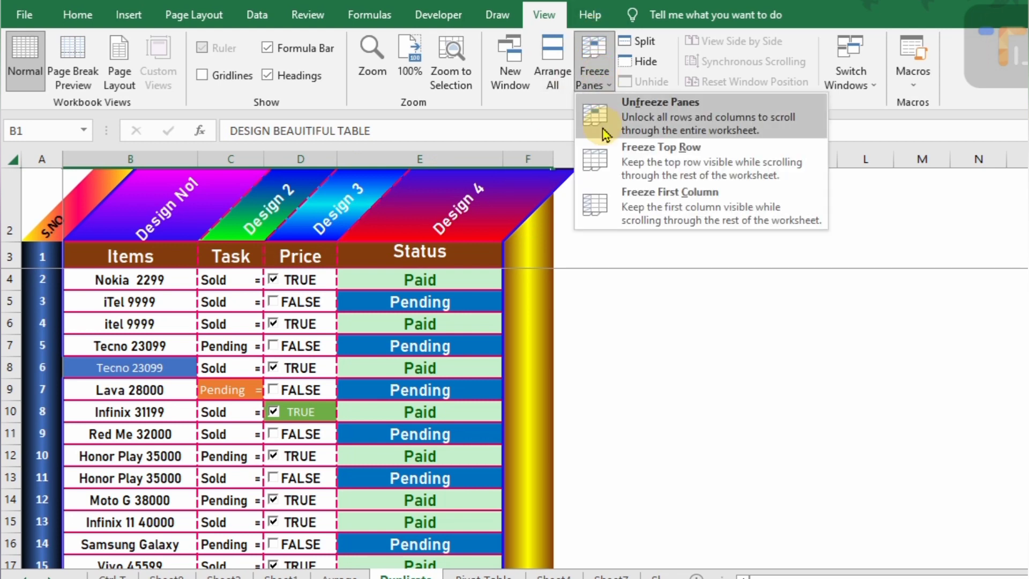
click(594, 112)
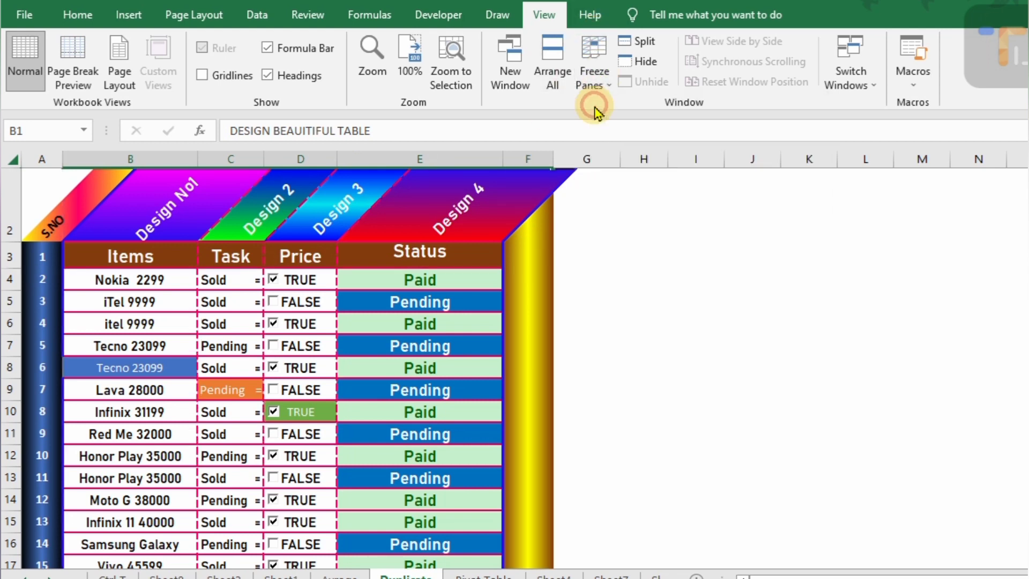
scroll(344, 247, up, 1)
scroll(343, 247, up, 1)
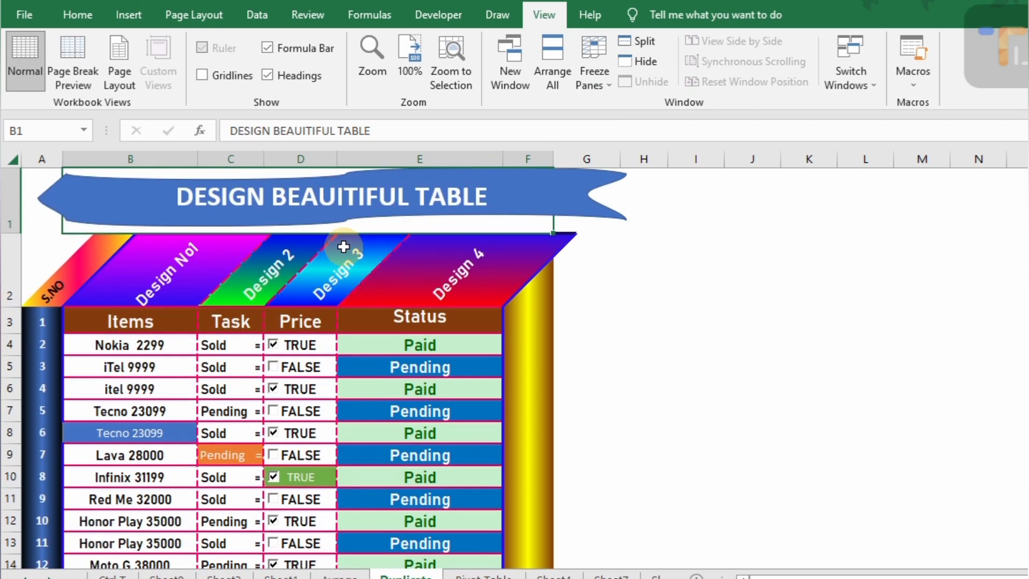
Test the check box in D6 by clearing it and ticking it again.
click(274, 389)
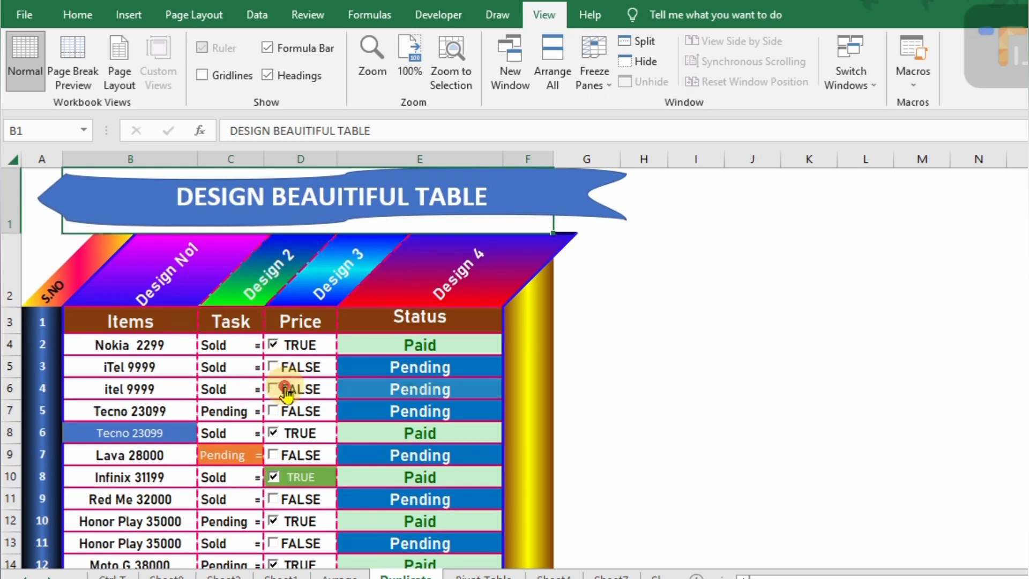
click(275, 389)
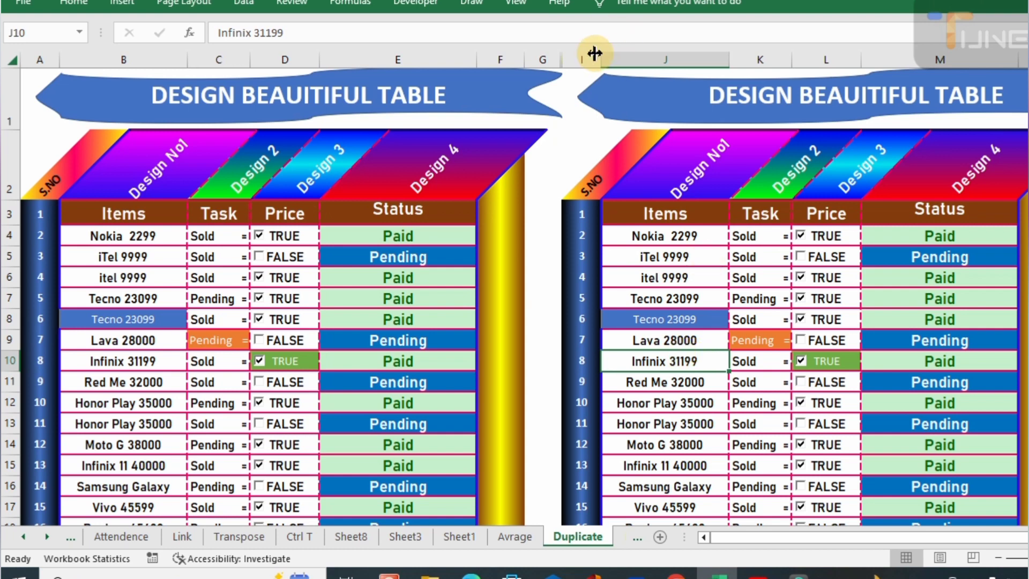
Slightly narrow column G in the gap between the two tables.
drag(558, 62, 553, 61)
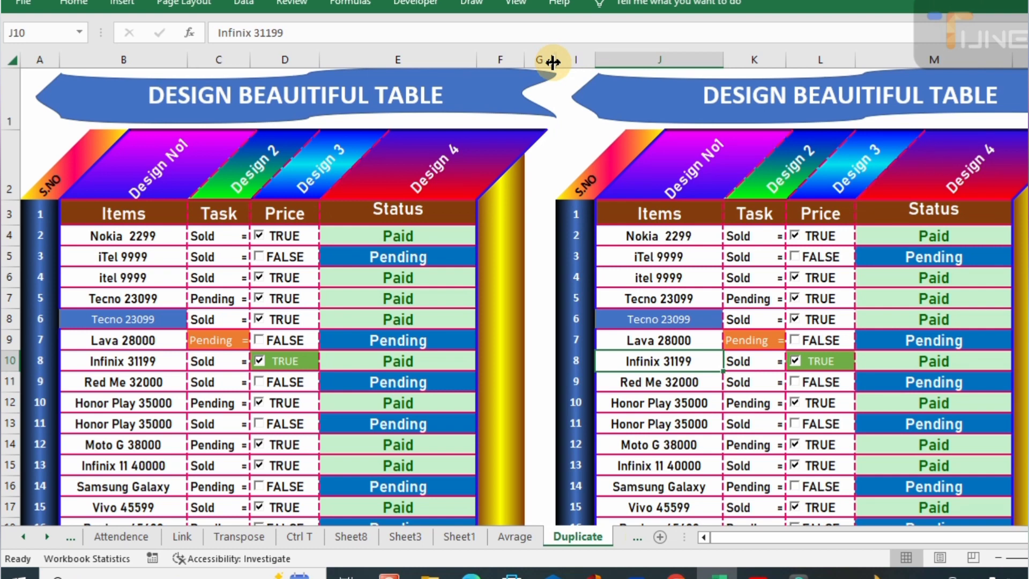
Slightly narrow the Status columns E and M in both tables.
drag(476, 59, 466, 60)
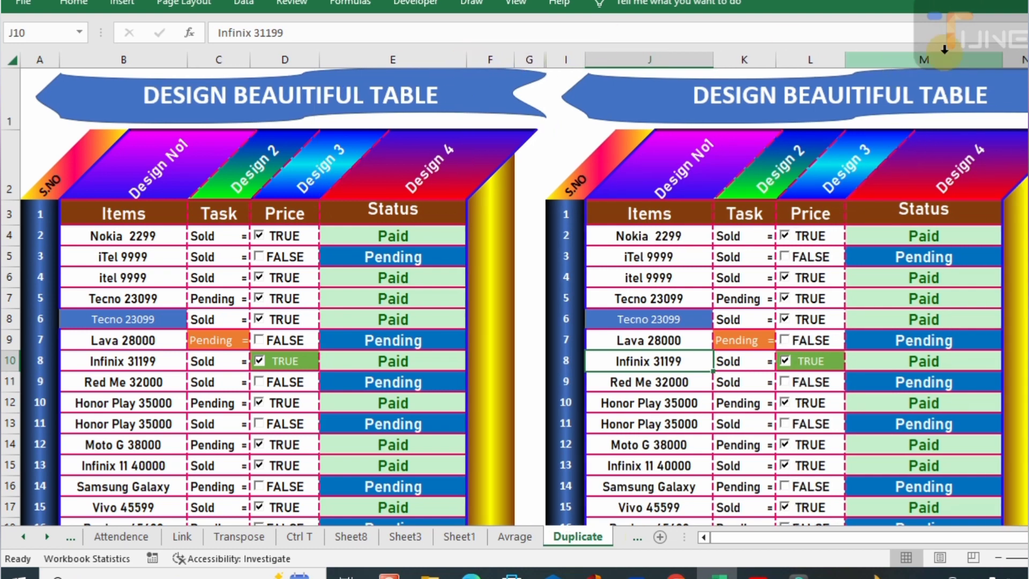
drag(1028, 60, 988, 61)
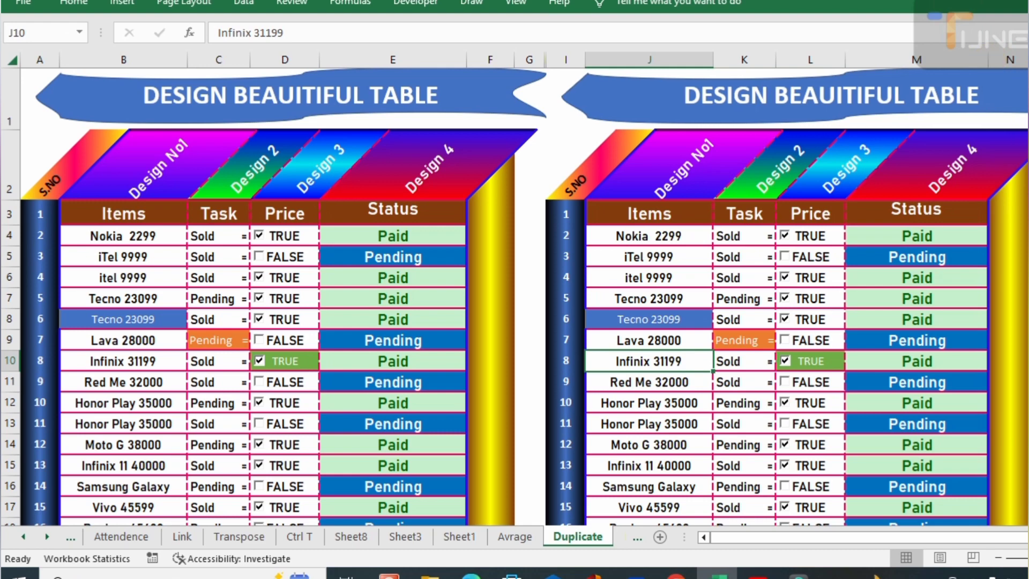
Fill the empty cells beside the second table, from column O onward, with grey.
click(1028, 164)
key(shift+Right)
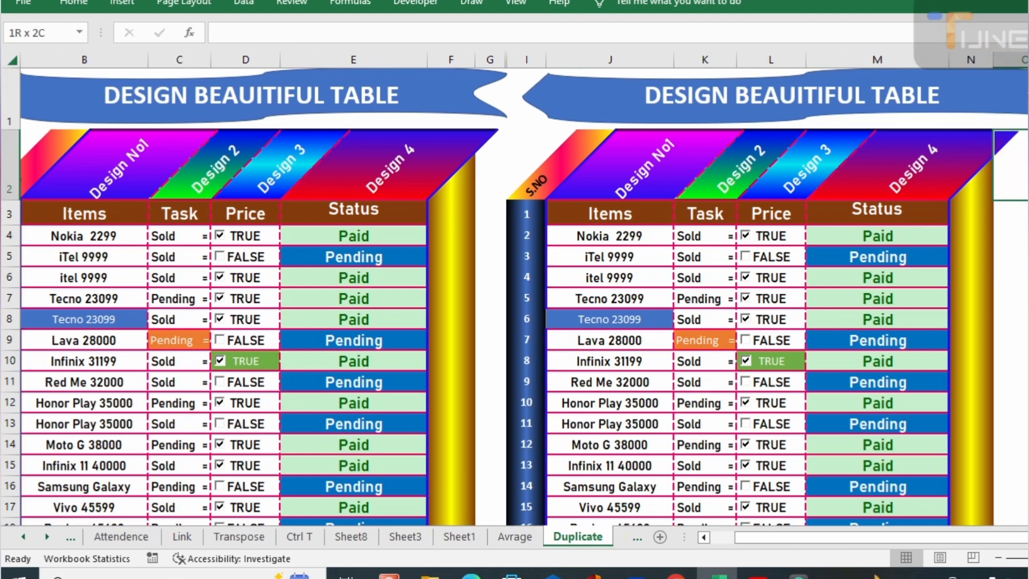
drag(1028, 107, 1028, 477)
scroll(515, 290, up, 1)
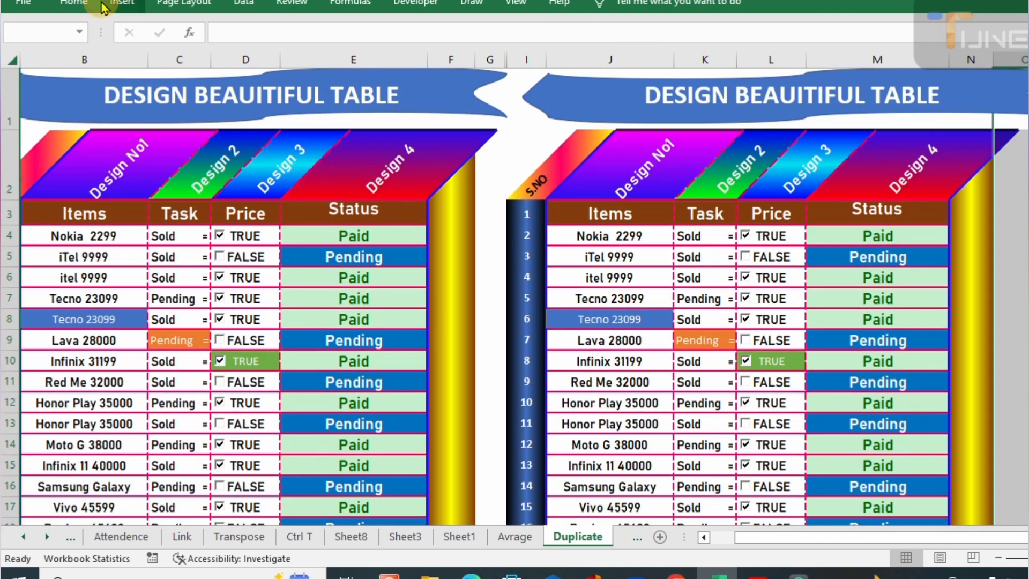
click(75, 3)
click(228, 59)
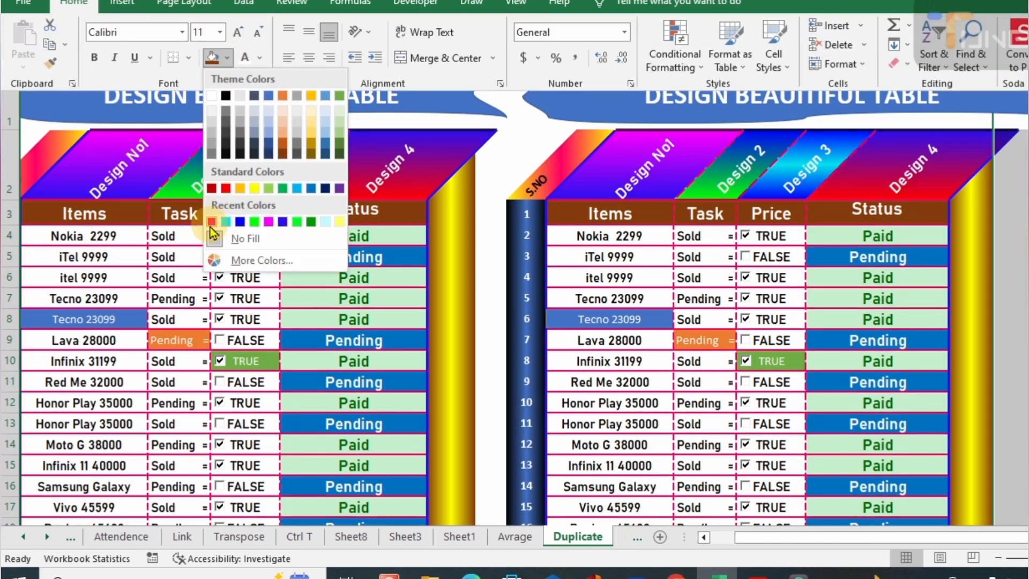
click(210, 142)
Fill the banner row, the S.NO cell I2 and the column G gap between the tables with the same grey.
click(516, 124)
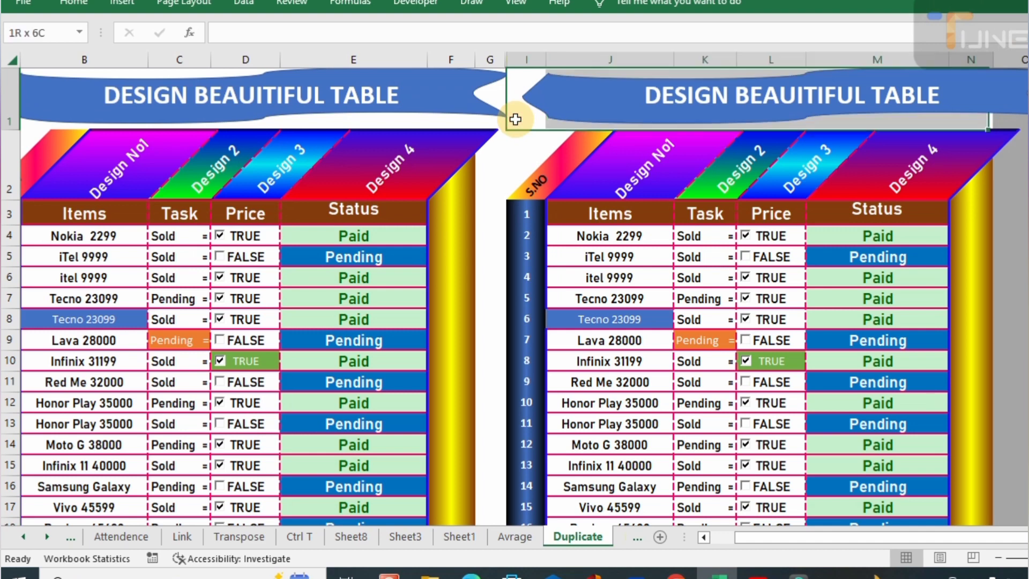
click(509, 149)
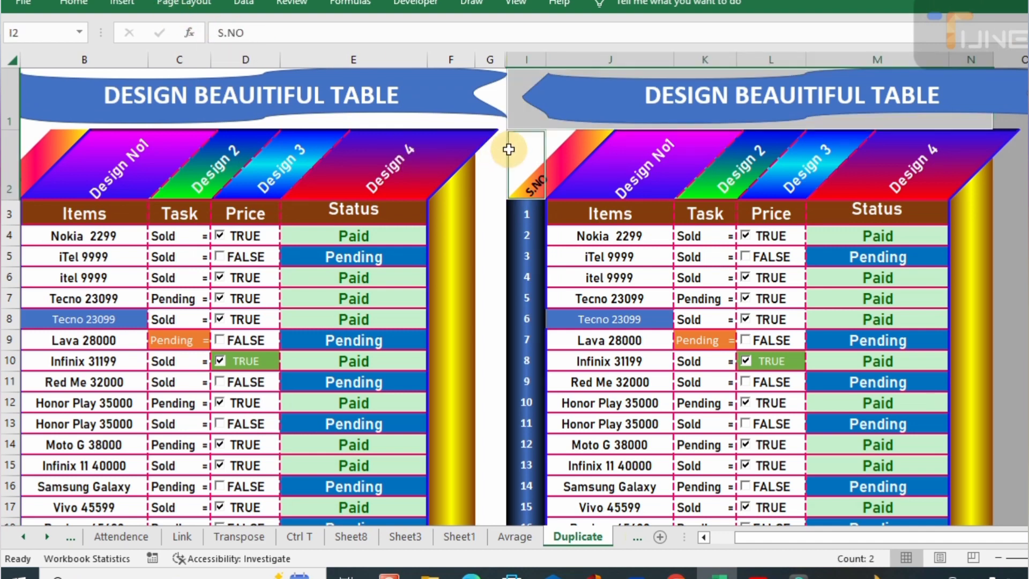
ctrl+click(490, 147)
ctrl+click(553, 139)
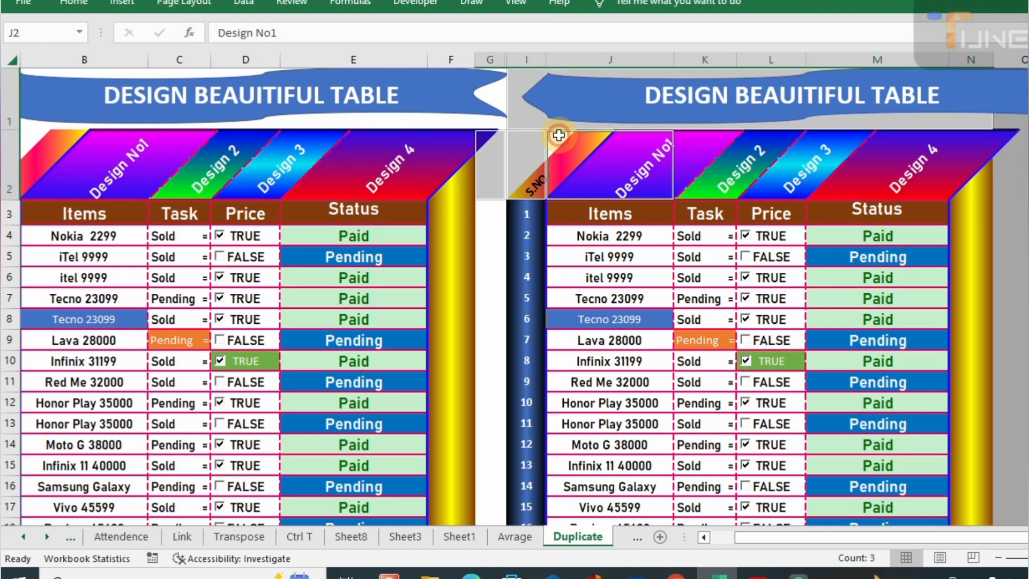
ctrl+click(471, 117)
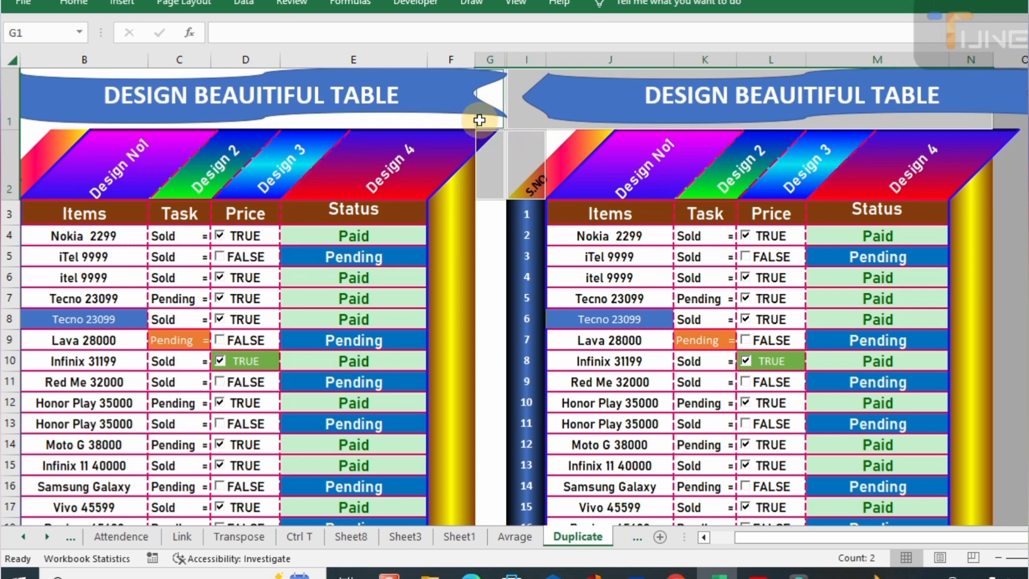
drag(489, 214, 481, 368)
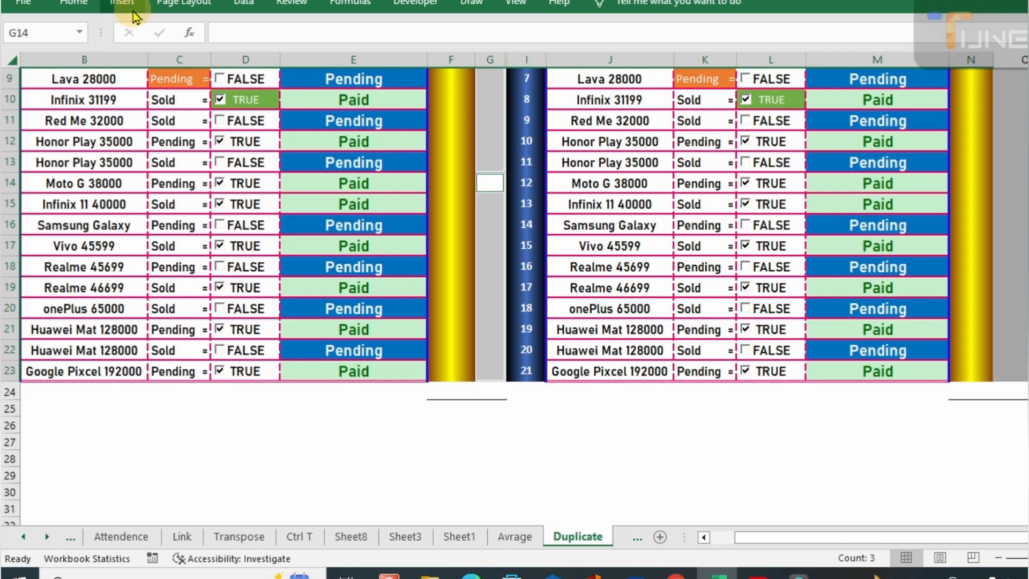
click(74, 3)
click(211, 61)
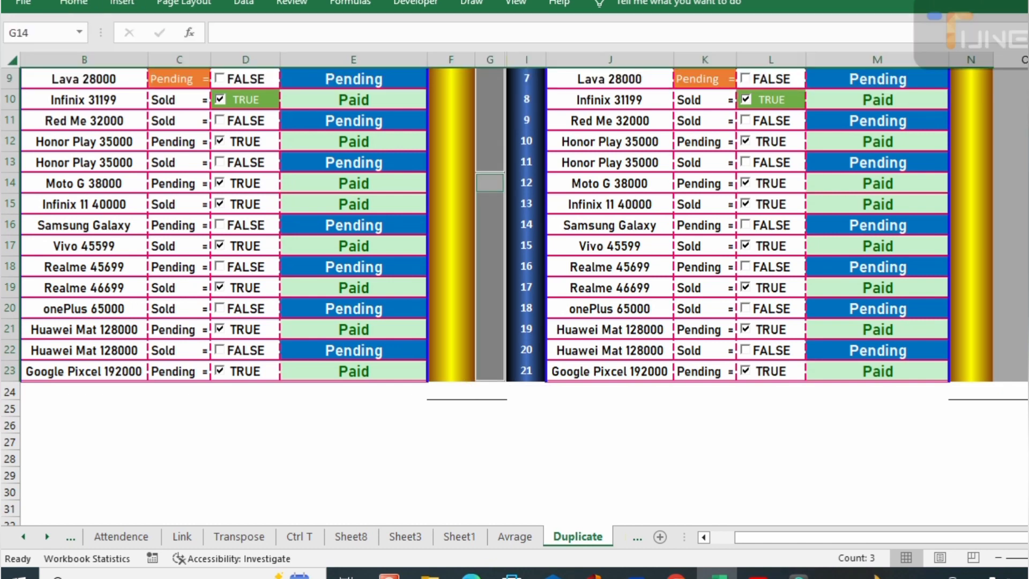
scroll(536, 139, up, 3)
Turn off the counterclockwise text angle of the S.NO heading in I2.
click(539, 141)
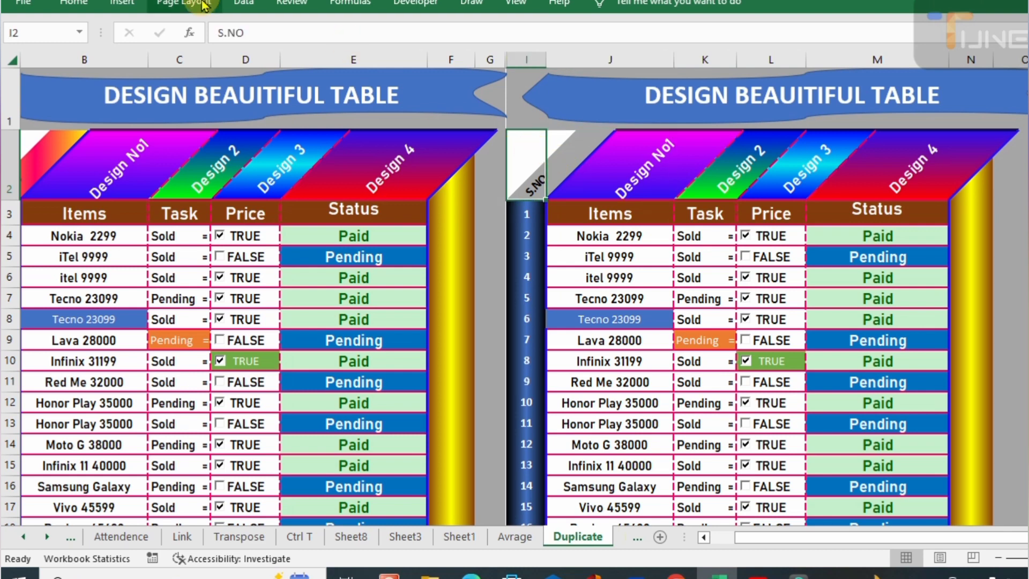
click(83, 7)
click(356, 31)
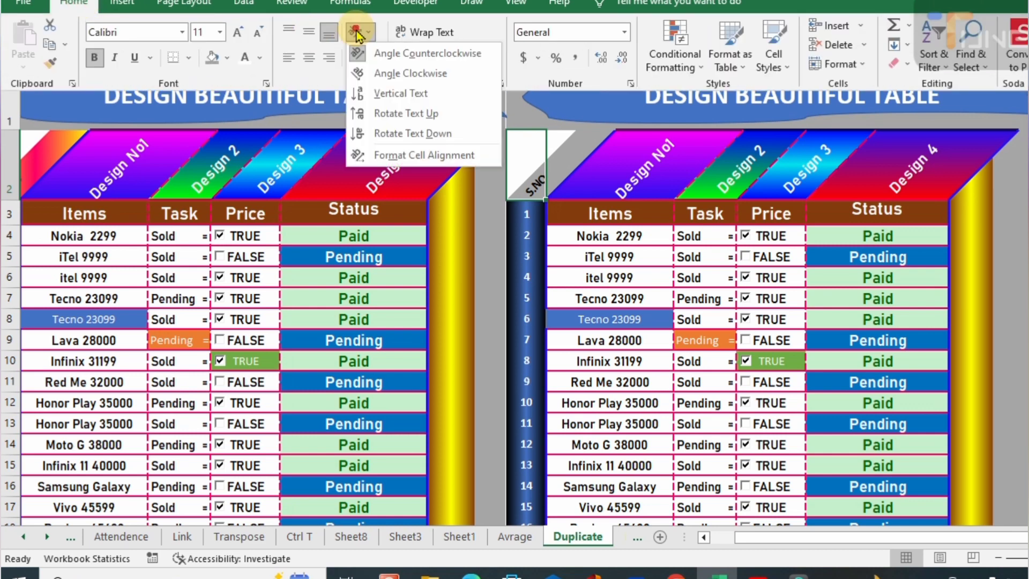
click(369, 46)
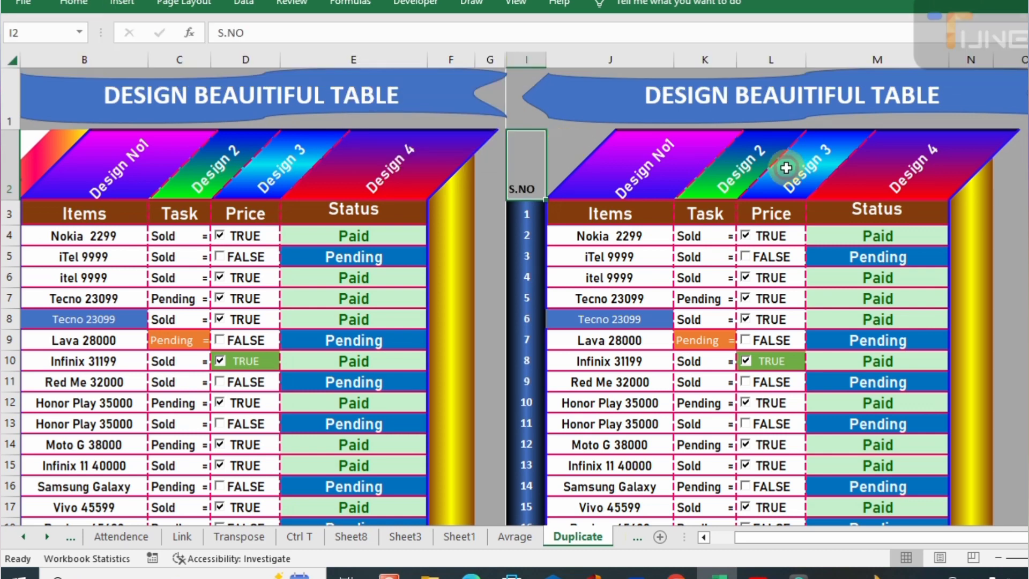
click(989, 121)
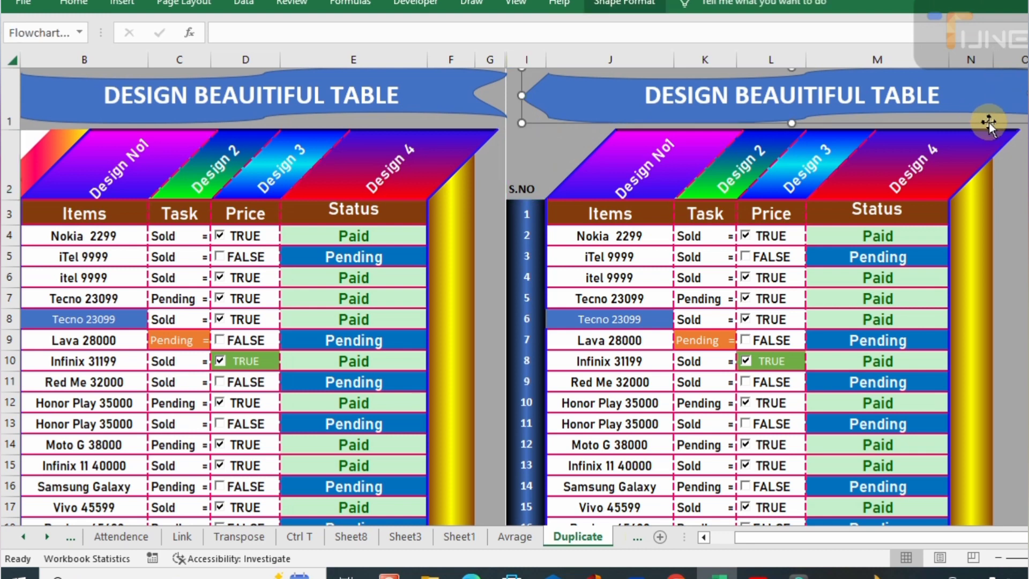
click(586, 129)
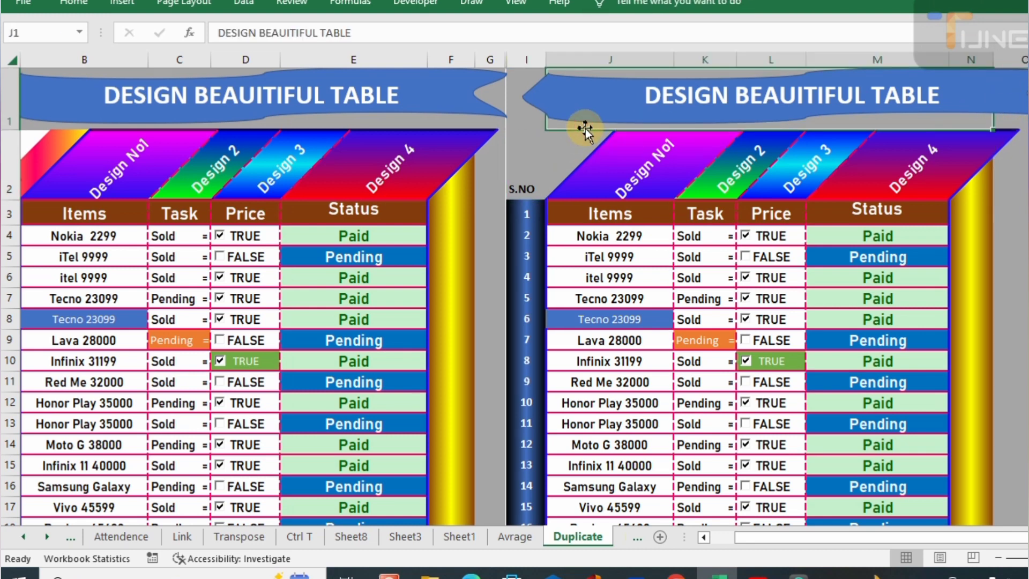
click(529, 132)
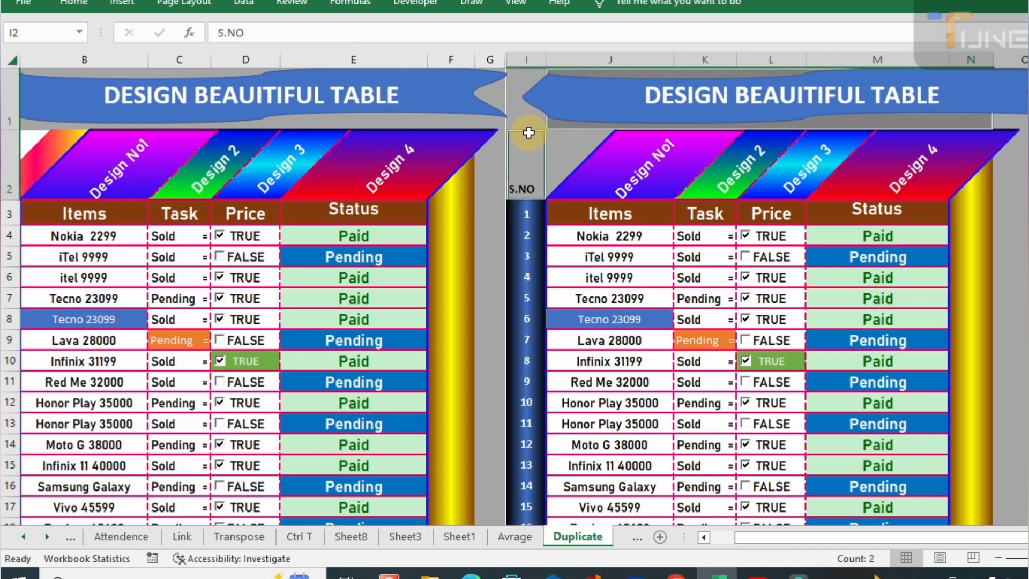
ctrl+click(530, 106)
ctrl+click(506, 115)
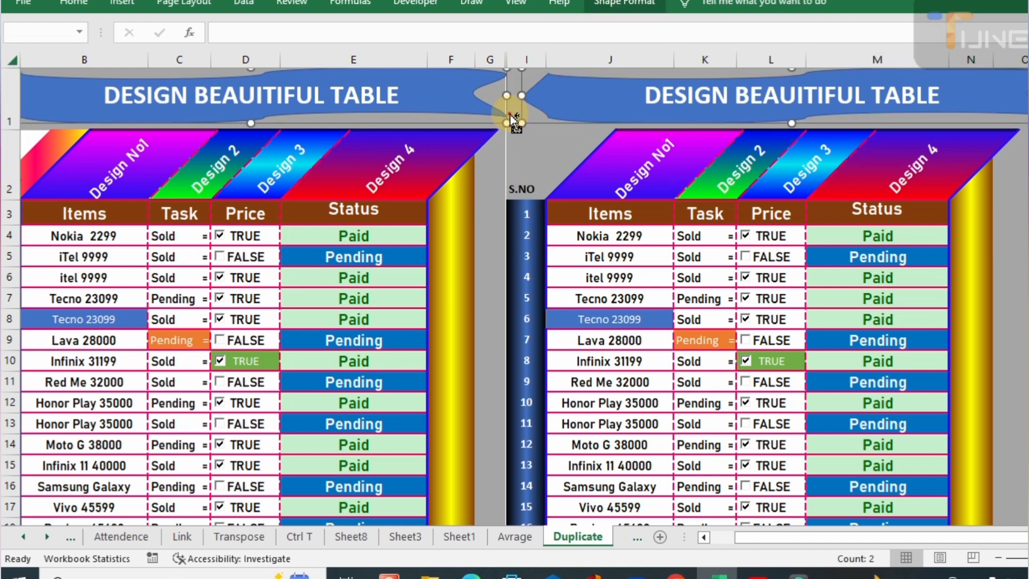
click(500, 155)
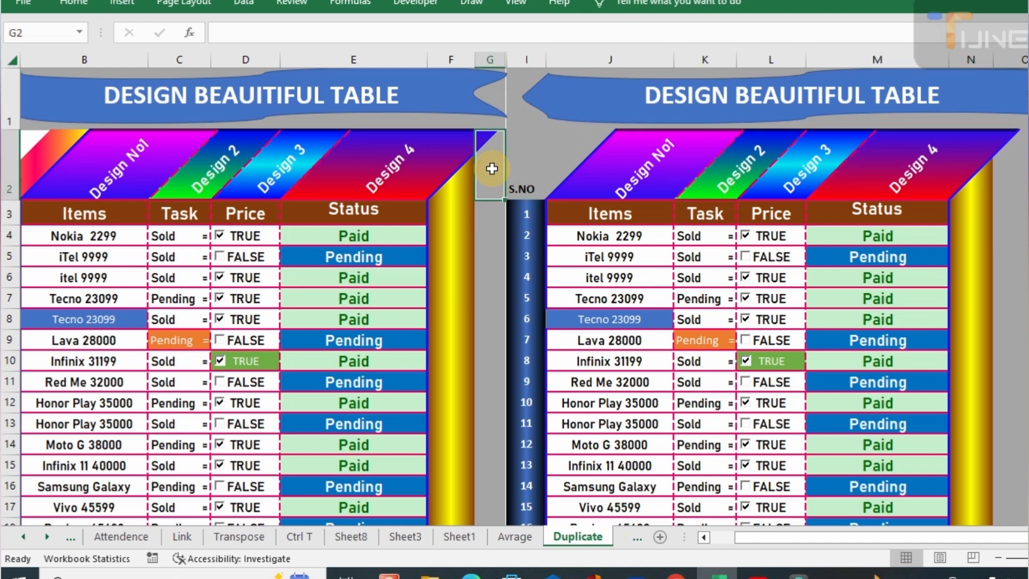
scroll(491, 168, down, 10)
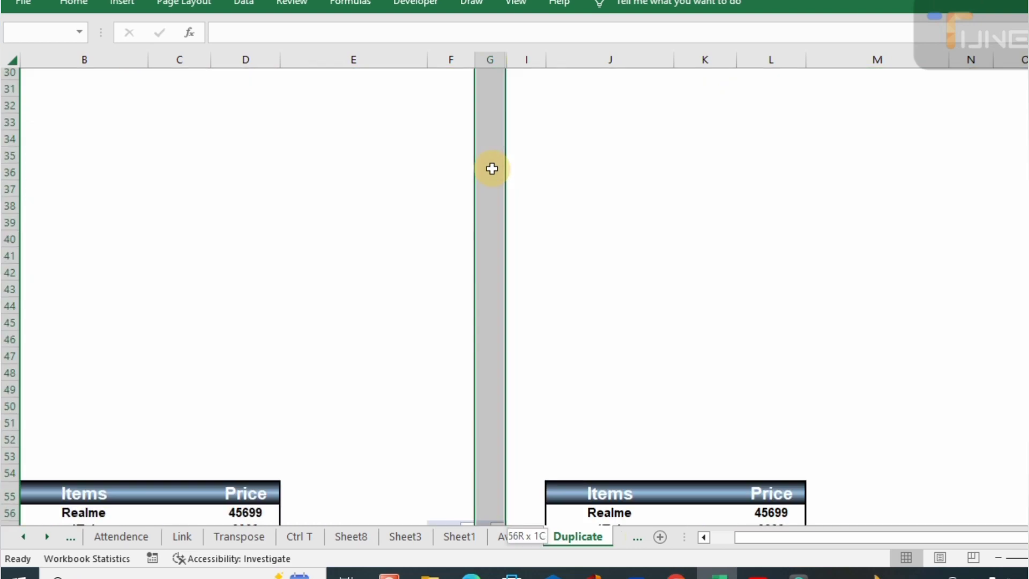
scroll(492, 168, up, 10)
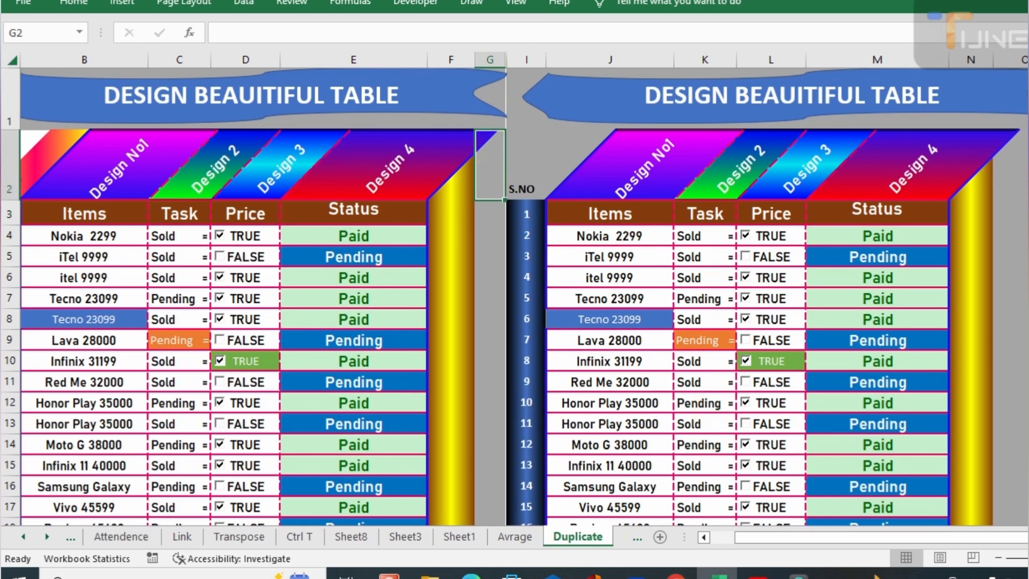
click(1028, 320)
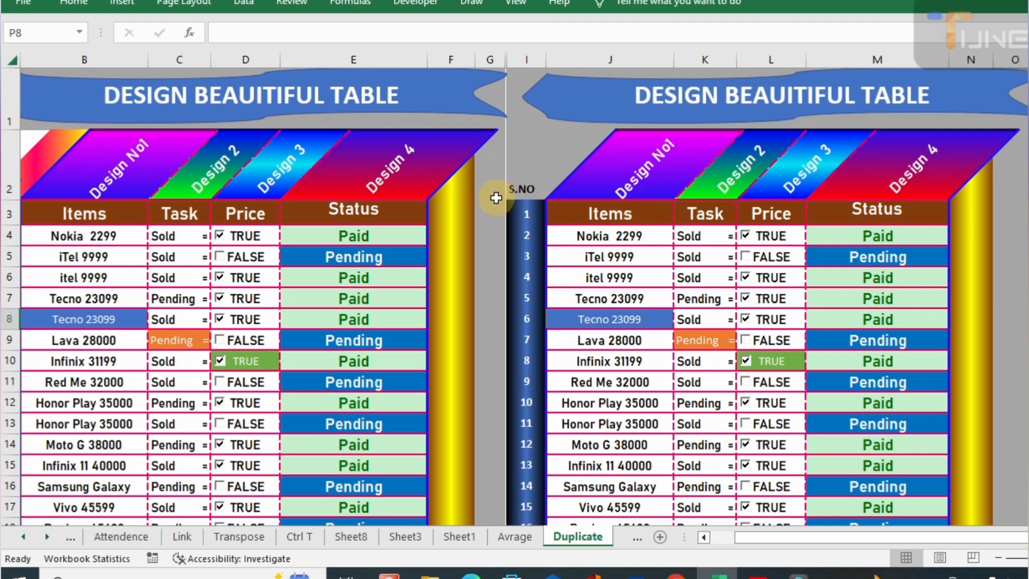
click(532, 138)
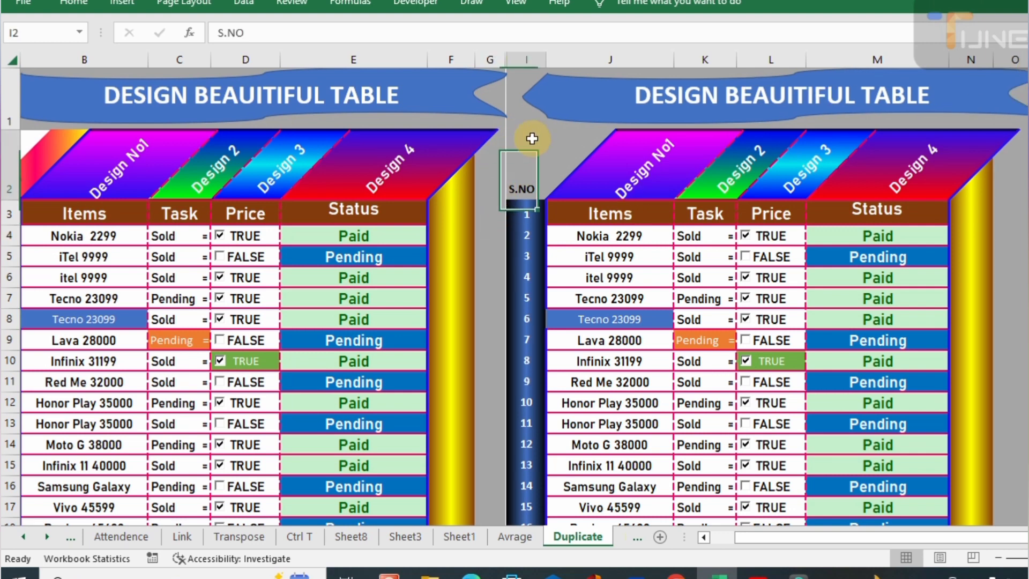
click(493, 116)
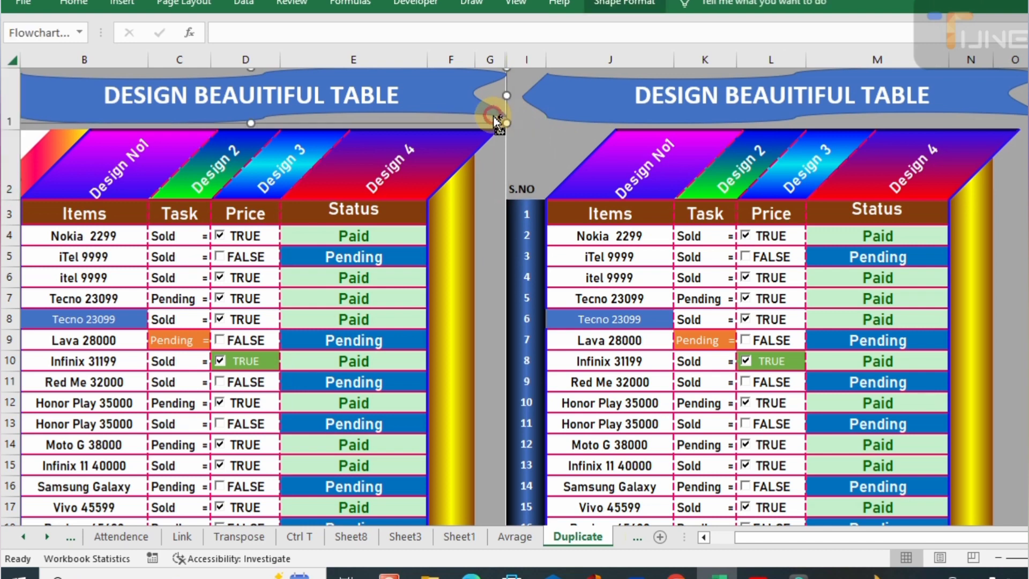
click(496, 165)
ctrl+click(519, 157)
ctrl+click(516, 112)
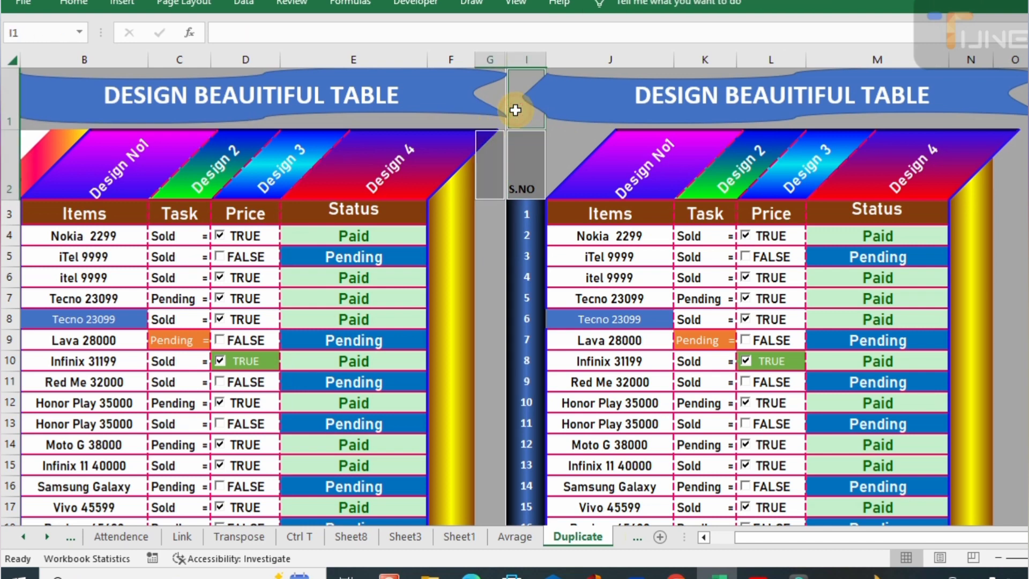
click(526, 168)
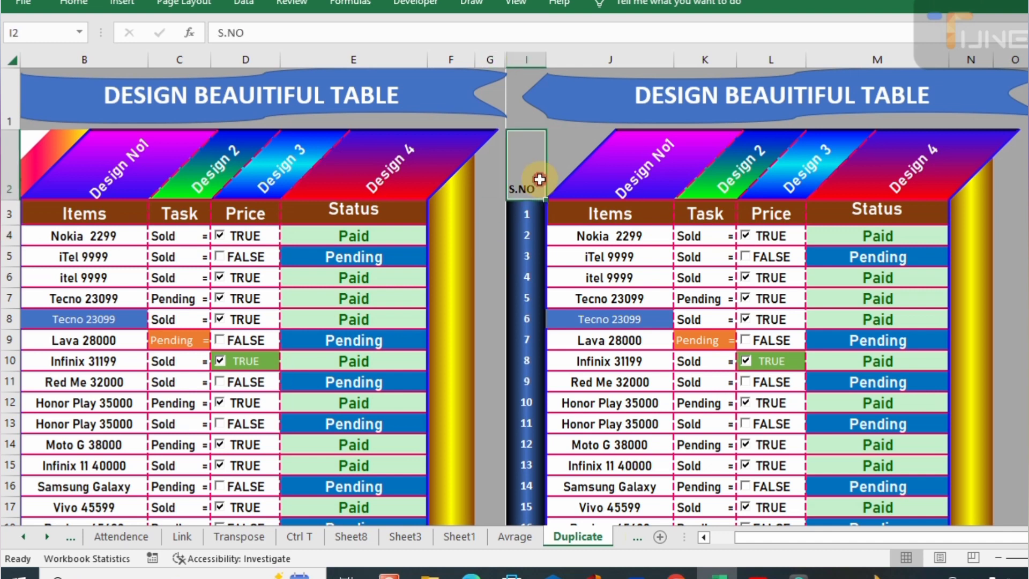
Slightly widen column G and unhide column H between columns G and I.
drag(505, 54, 509, 52)
click(495, 50)
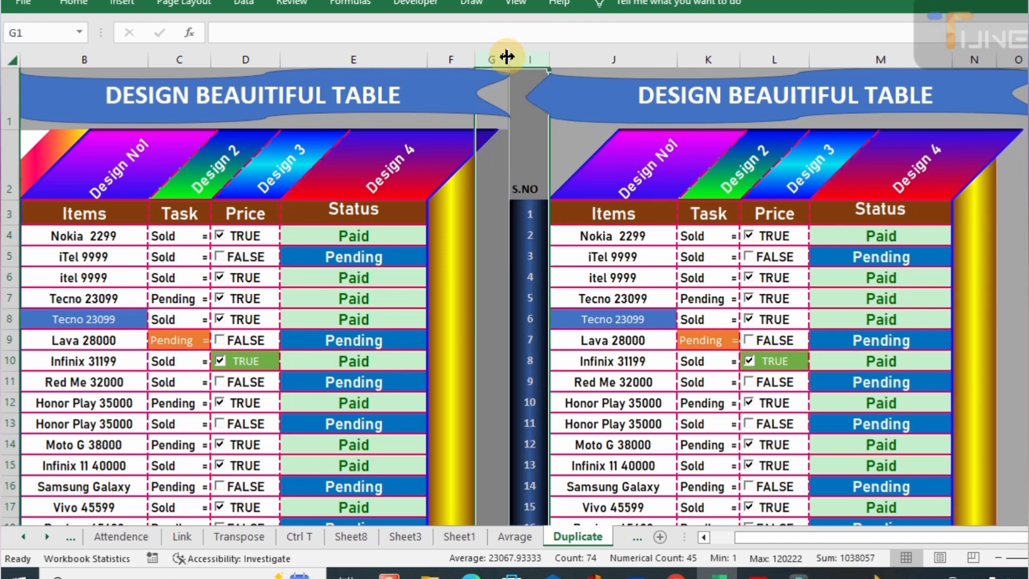
right_click(507, 55)
click(562, 329)
Try to delete the unhidden column H between the two tables.
click(566, 59)
right_click(569, 66)
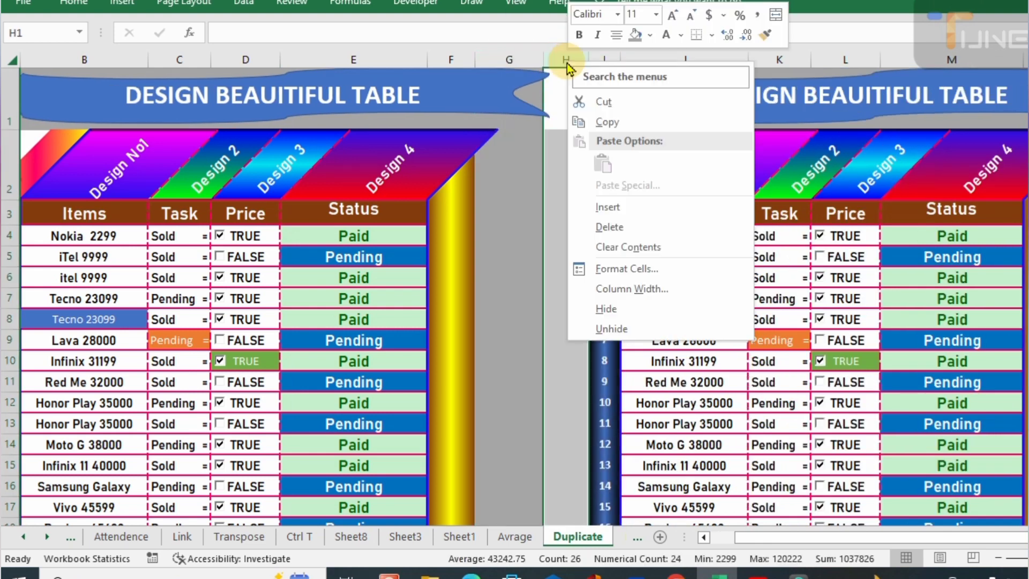
click(616, 227)
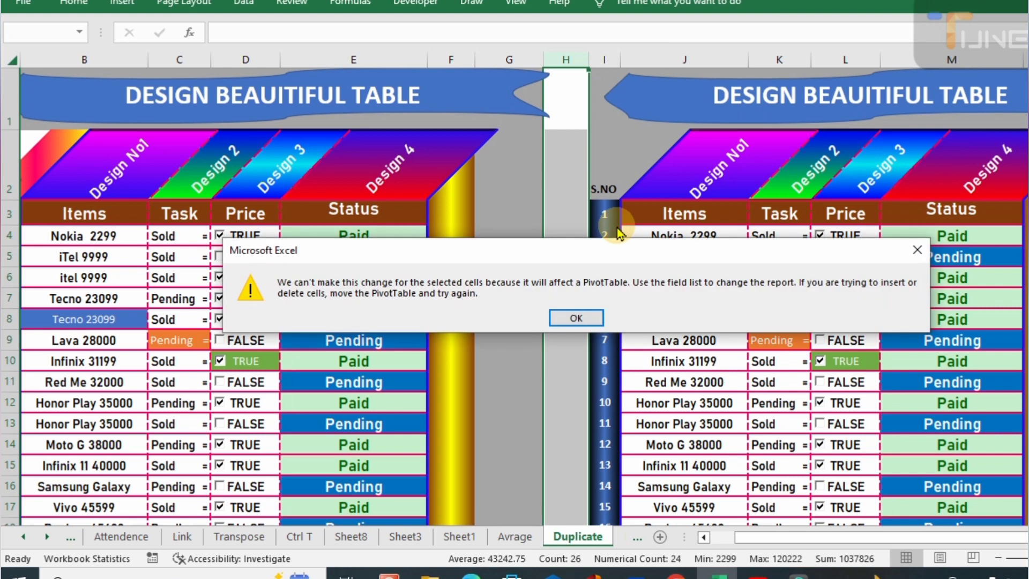
click(576, 316)
right_click(572, 58)
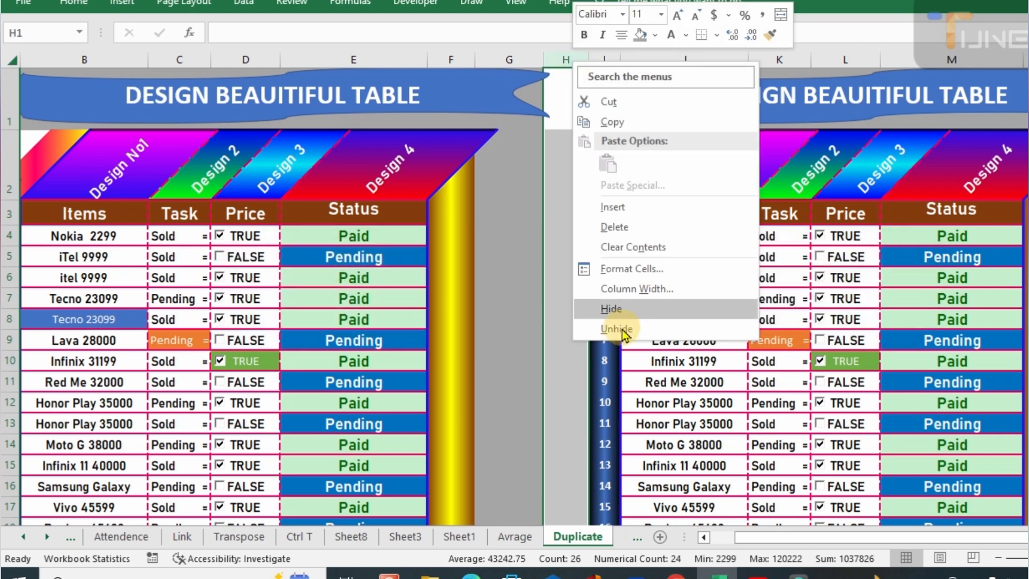
click(611, 234)
click(604, 324)
click(569, 116)
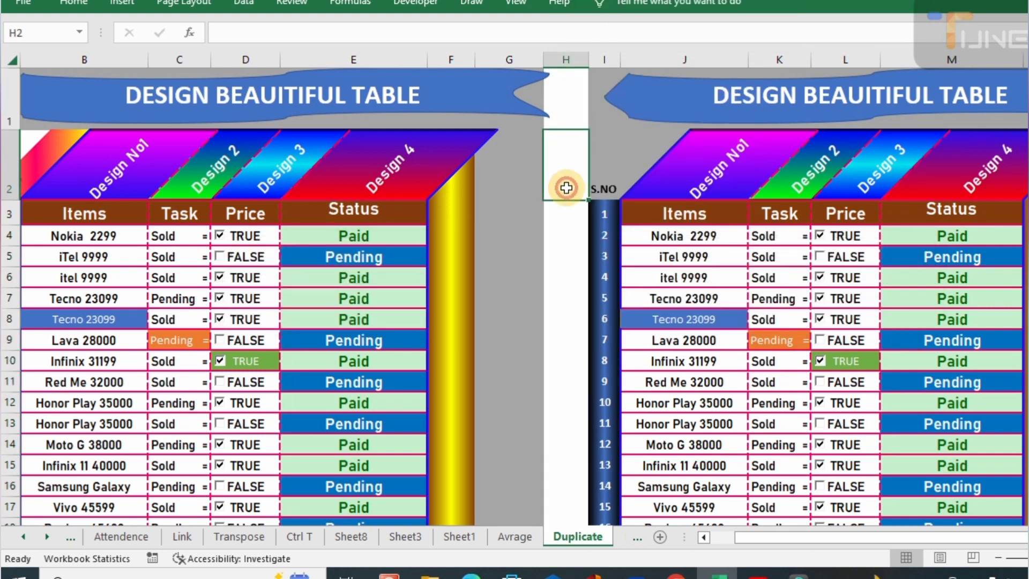
right_click(566, 59)
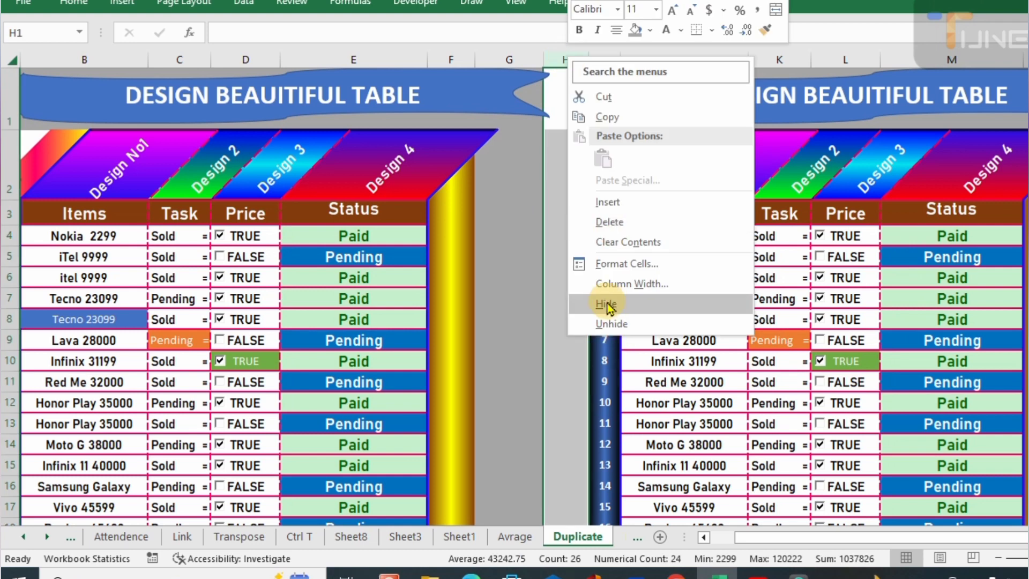
click(610, 223)
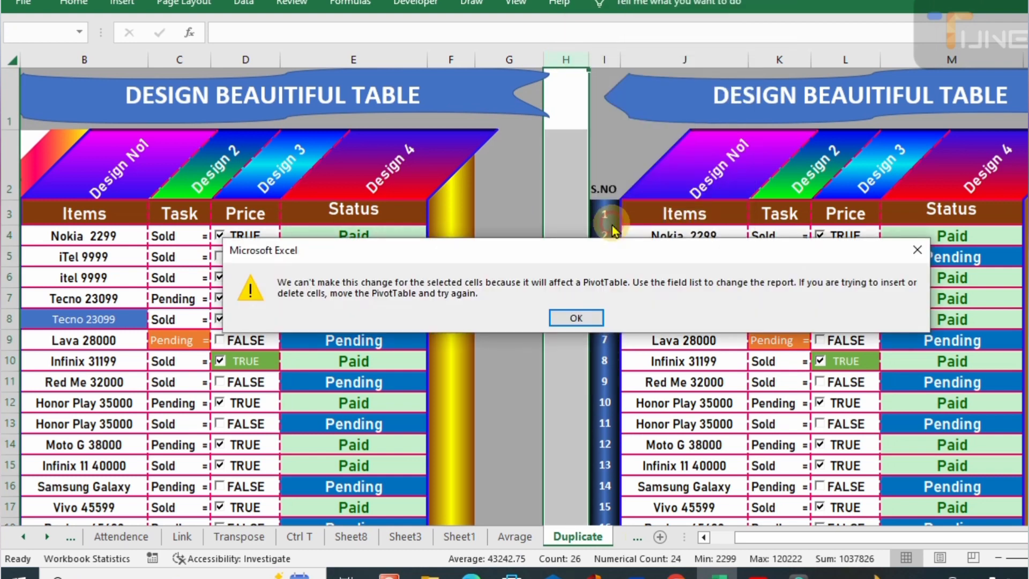
click(577, 318)
Try to apply Merge & Center to the whole of column H.
click(75, 4)
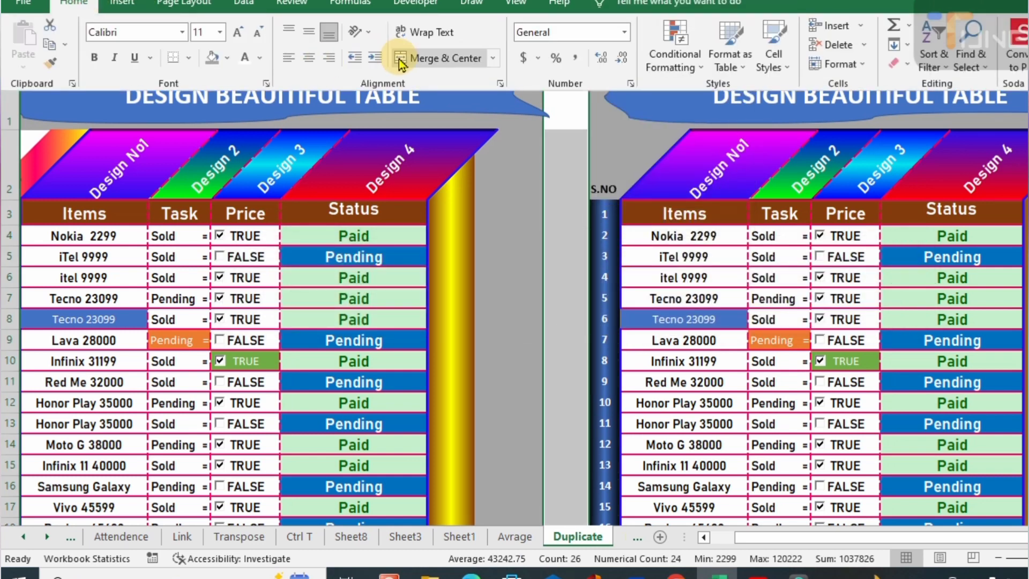
click(399, 59)
click(579, 318)
click(89, 5)
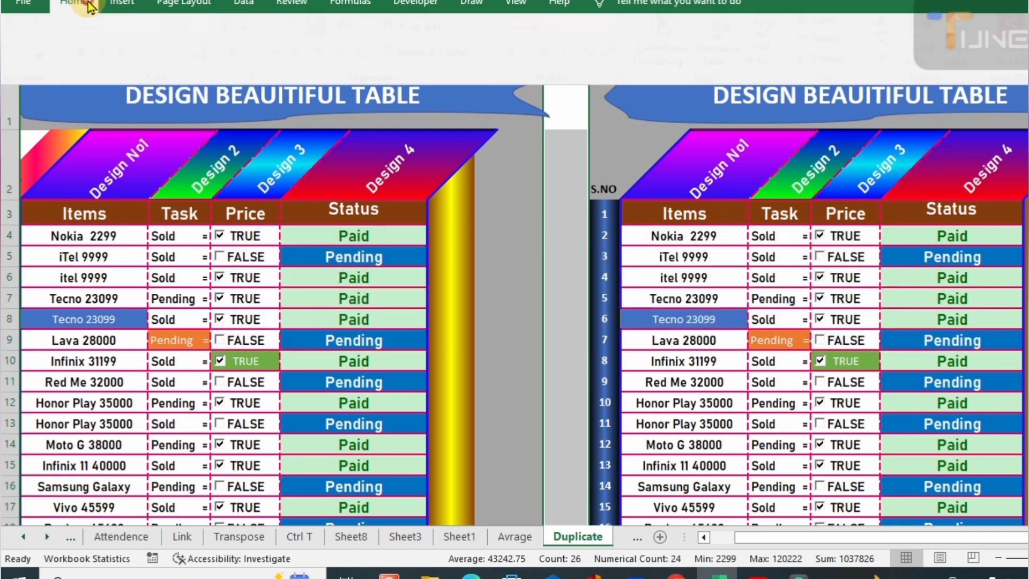
click(403, 57)
click(578, 317)
Narrow columns G and H to bring the two tables closer together.
click(564, 298)
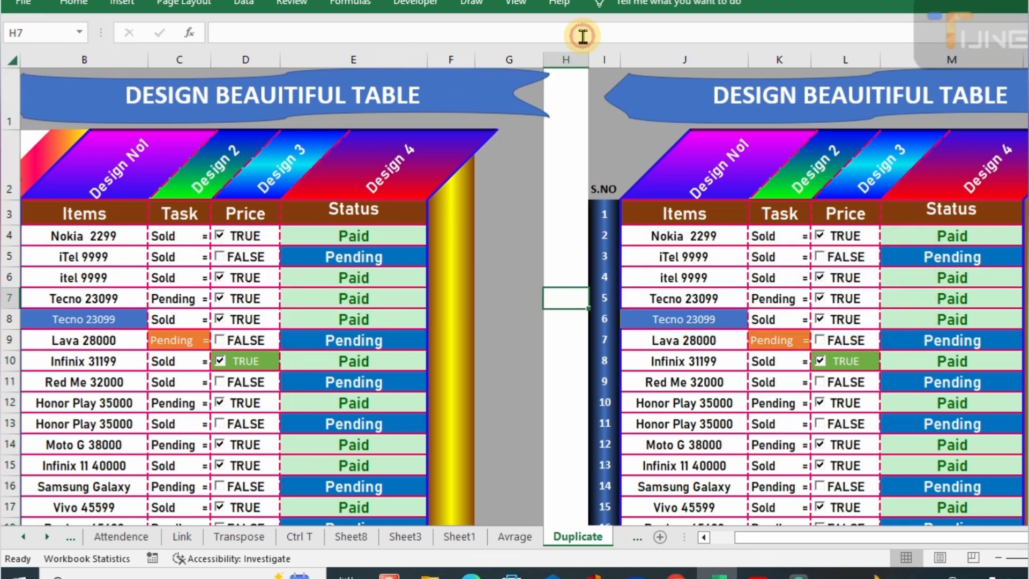
drag(543, 55, 517, 68)
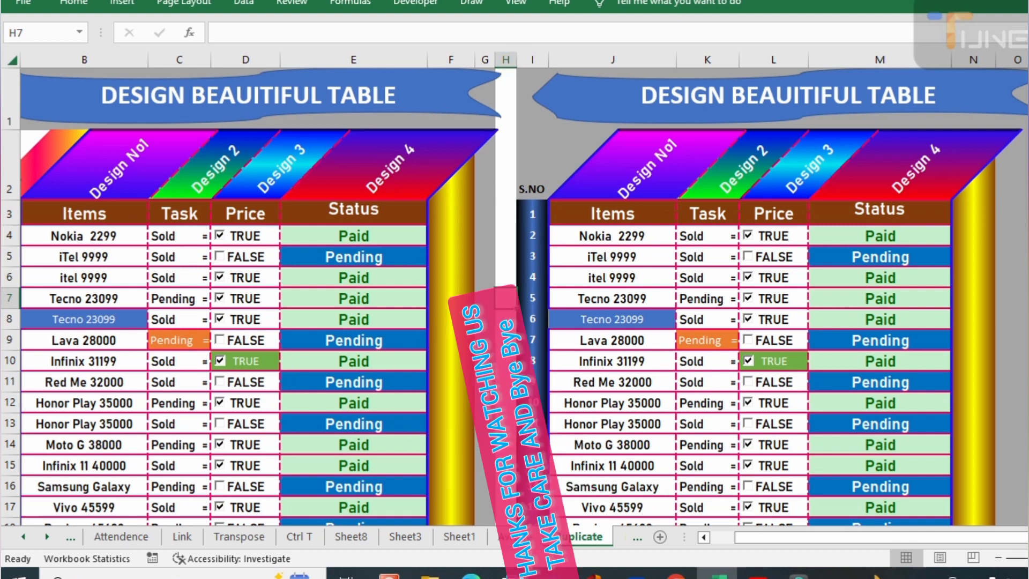
Set the ribbon display to auto-hide so the sheet uses the full window.
click(946, 0)
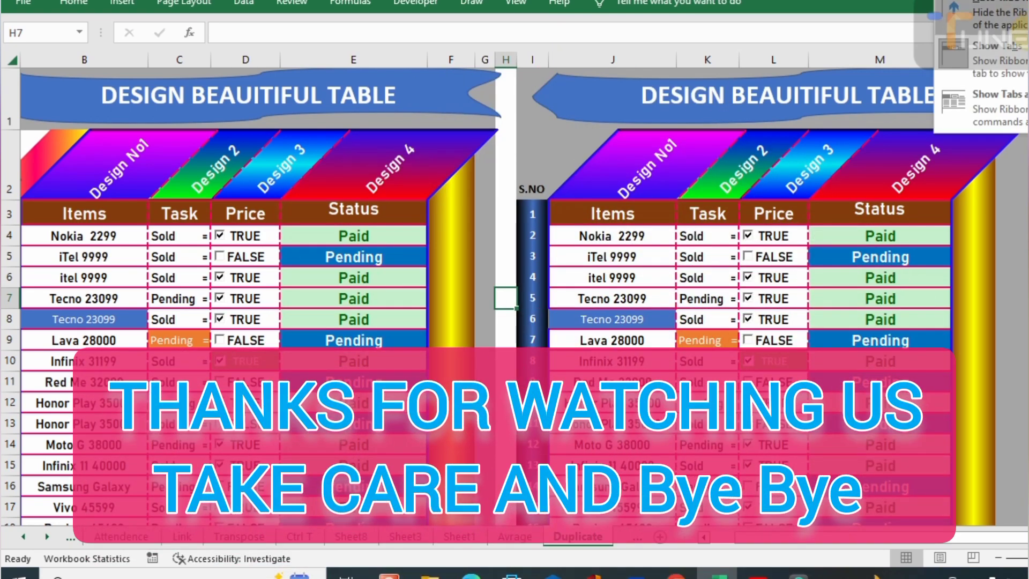
click(1023, 15)
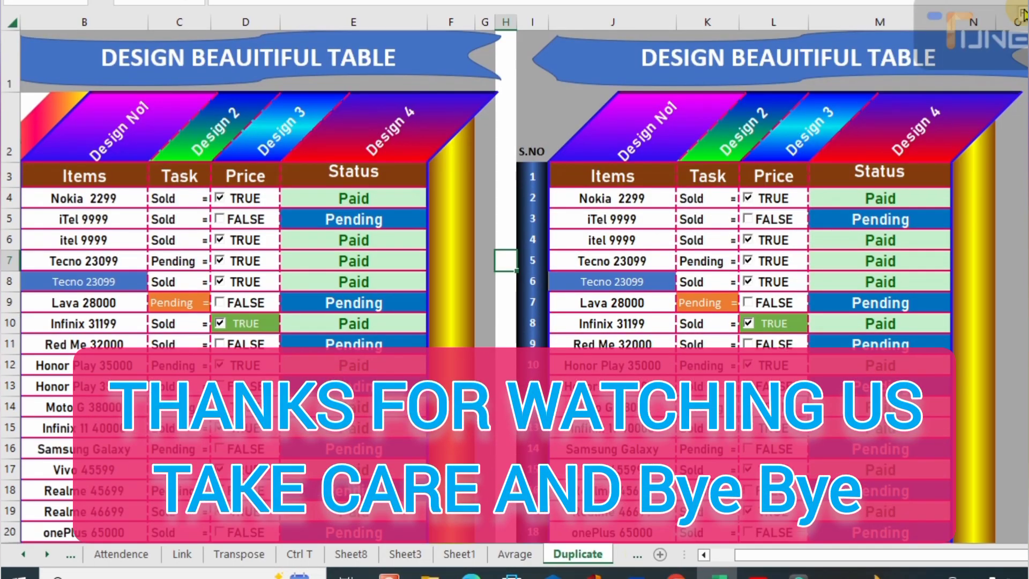